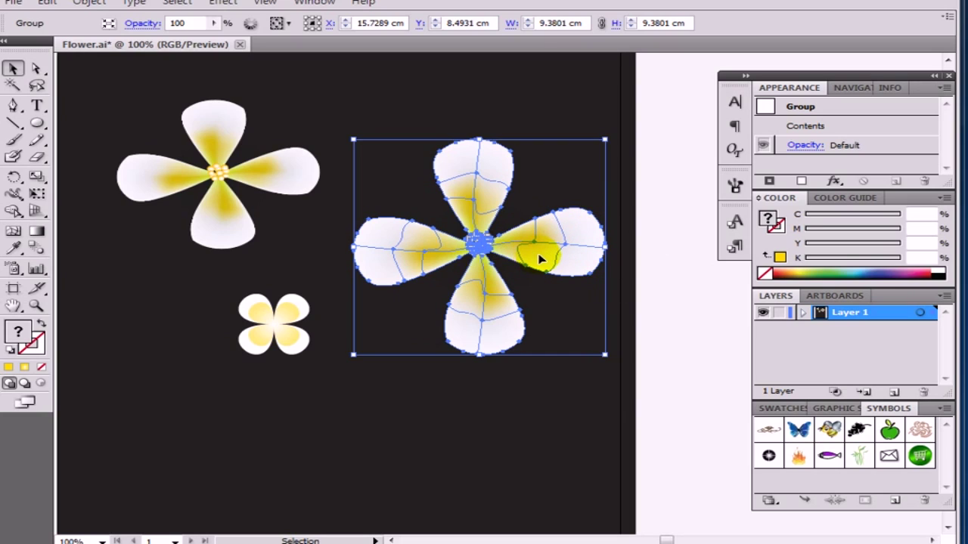
Examine the large flower up close, including the overlapping circles at its centre and its four shaded petals.
left_click_drag(526, 241, 535, 239)
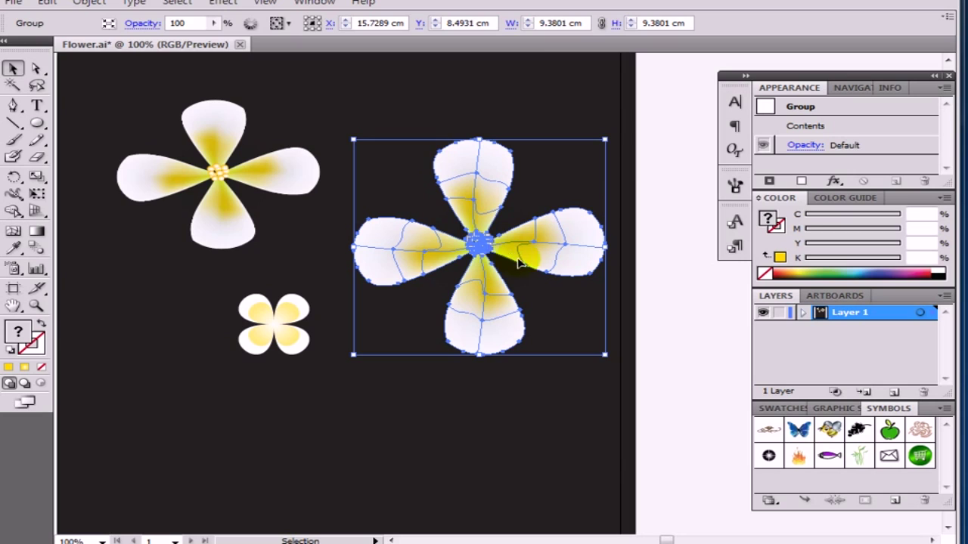
left_click(438, 386)
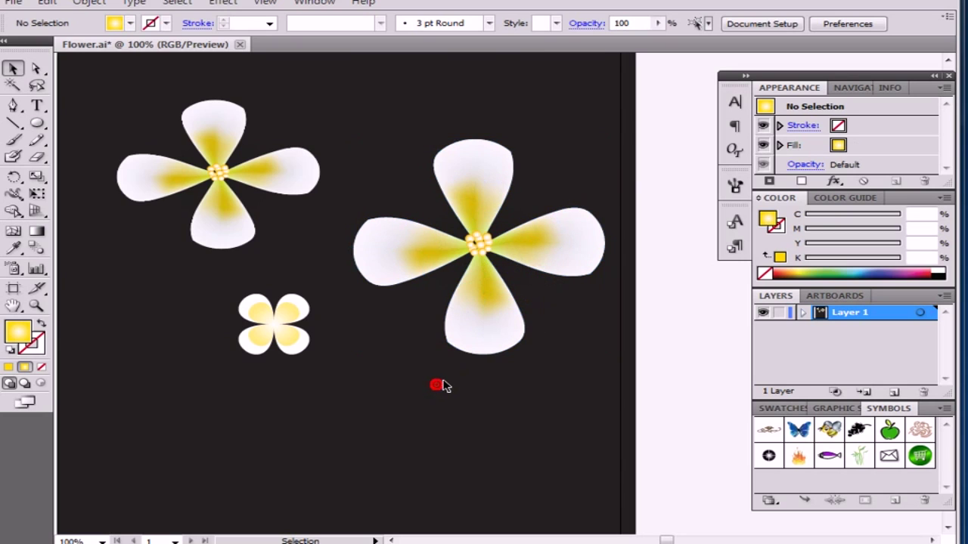
left_click_drag(428, 210, 567, 302)
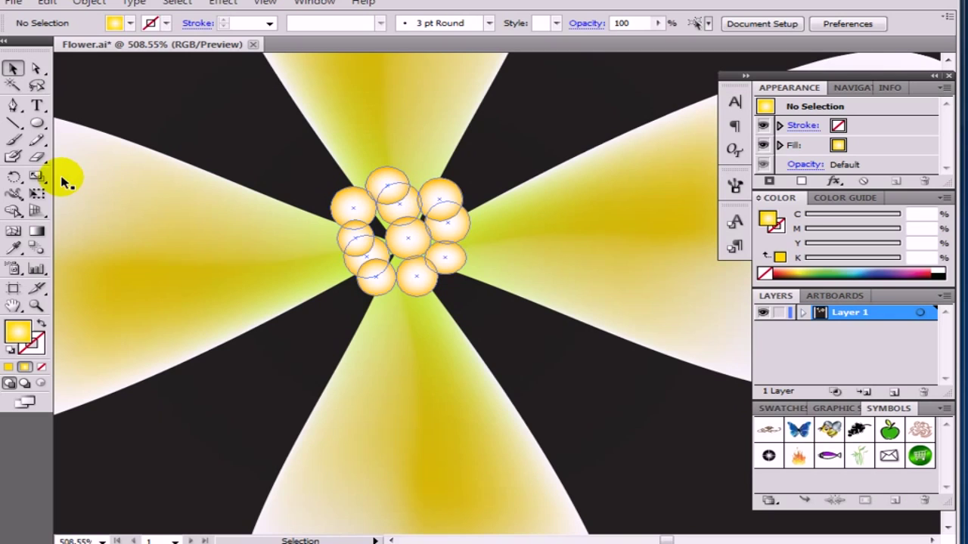
left_click_drag(385, 184, 378, 234)
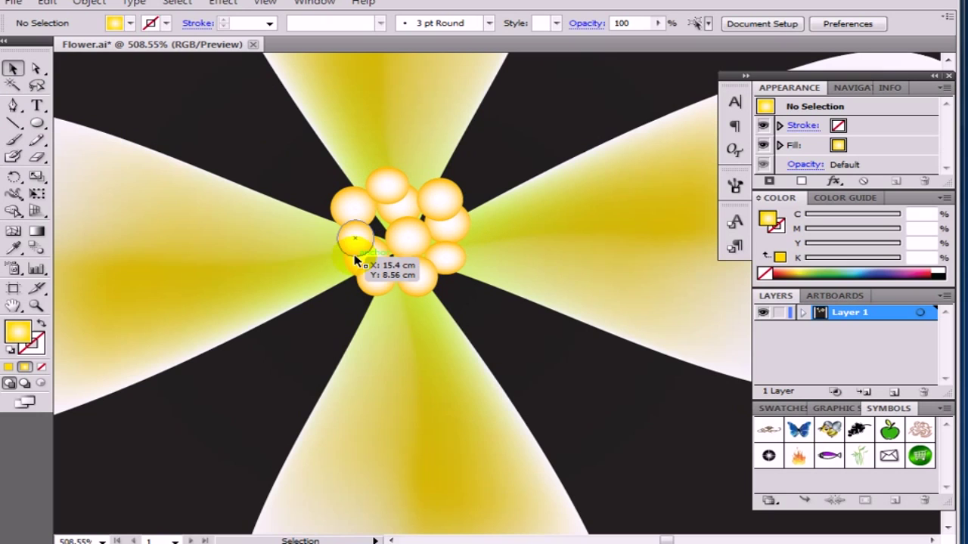
key("space")
left_click_drag(239, 376, 320, 324)
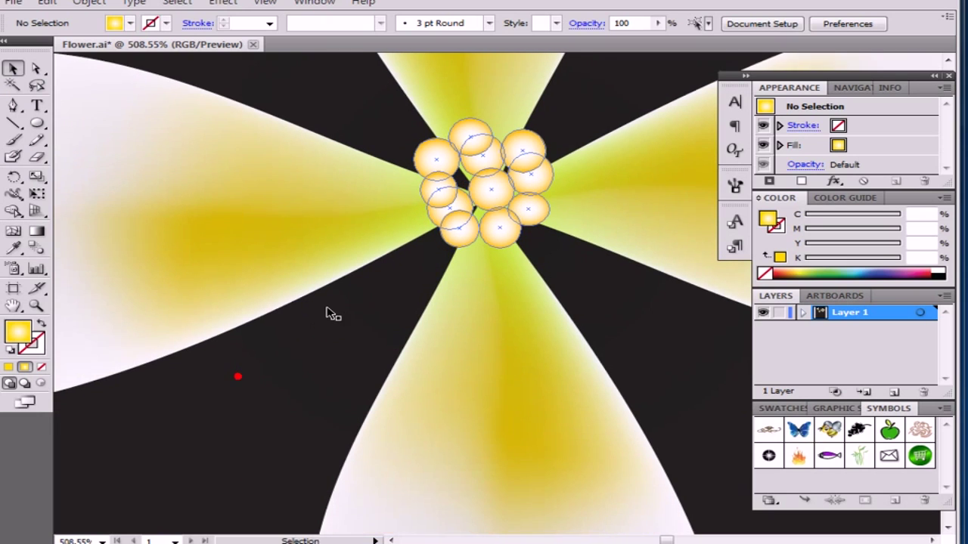
scroll(334, 298, "down", 2)
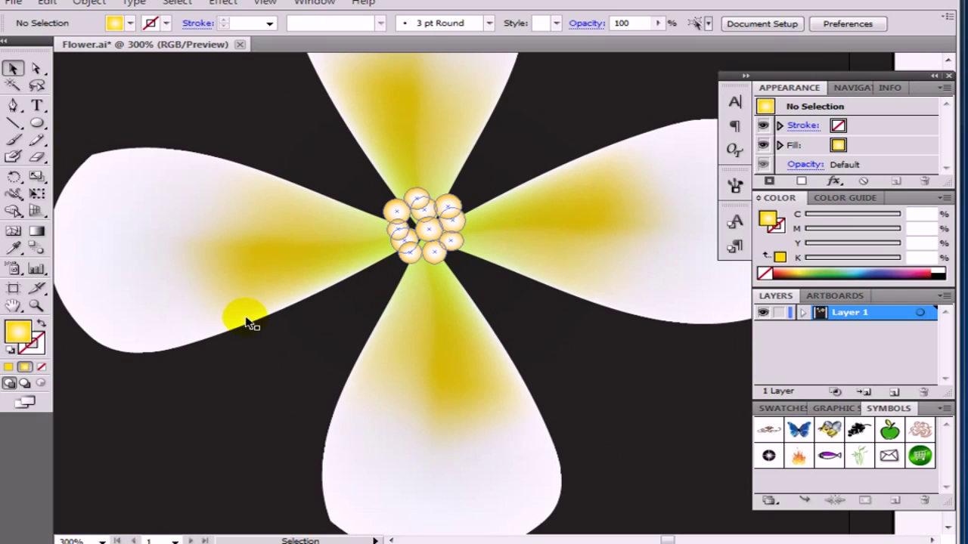
left_click_drag(205, 391, 269, 342)
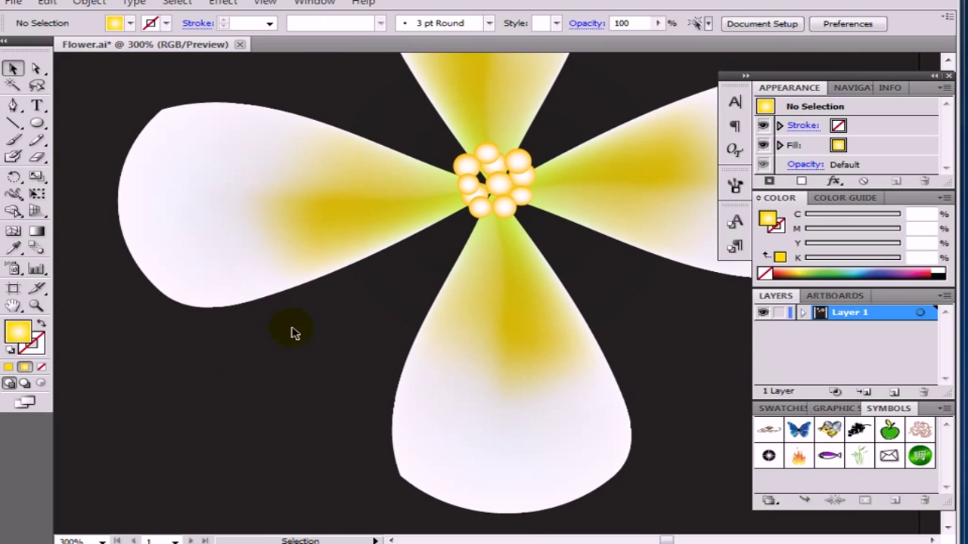
Examine the small four-petal flower up close, selecting its white petal path to check how it is built.
scroll(295, 346, "down", 3)
left_click_drag(373, 363, 352, 335)
left_click_drag(202, 280, 382, 381)
left_click_drag(442, 339, 344, 381)
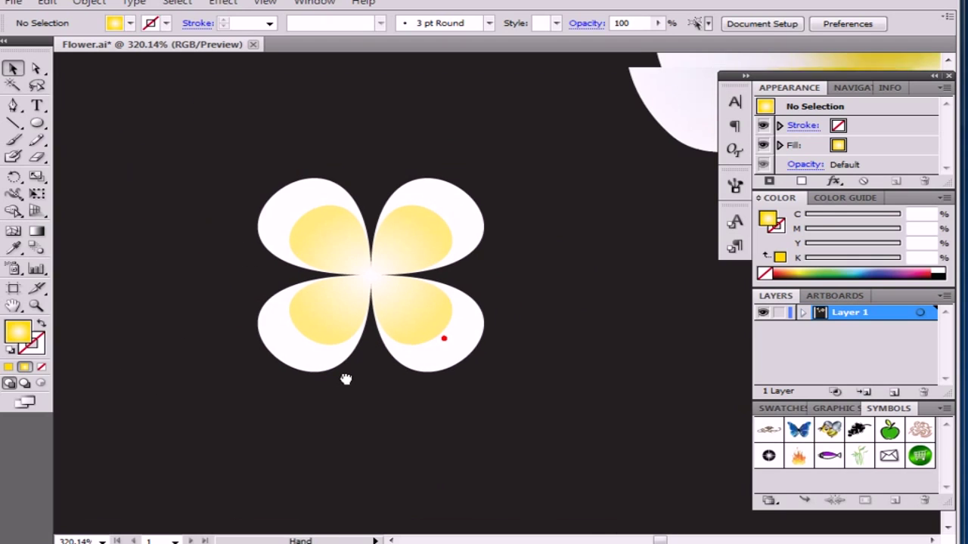
left_click(460, 342)
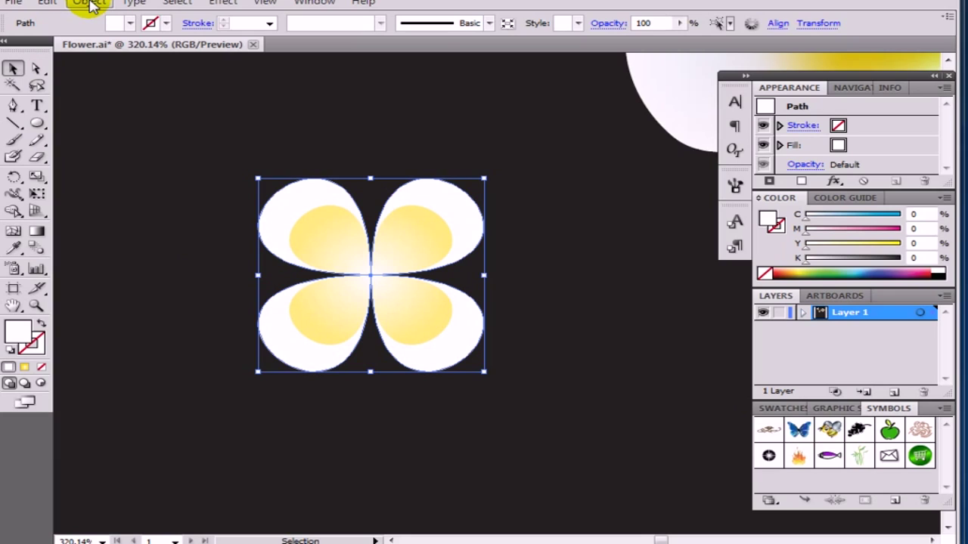
left_click(670, 396)
Examine the large flower's gradient-mesh petals and select the whole flower group.
scroll(594, 348, "down", 3)
left_click_drag(591, 342, 377, 349)
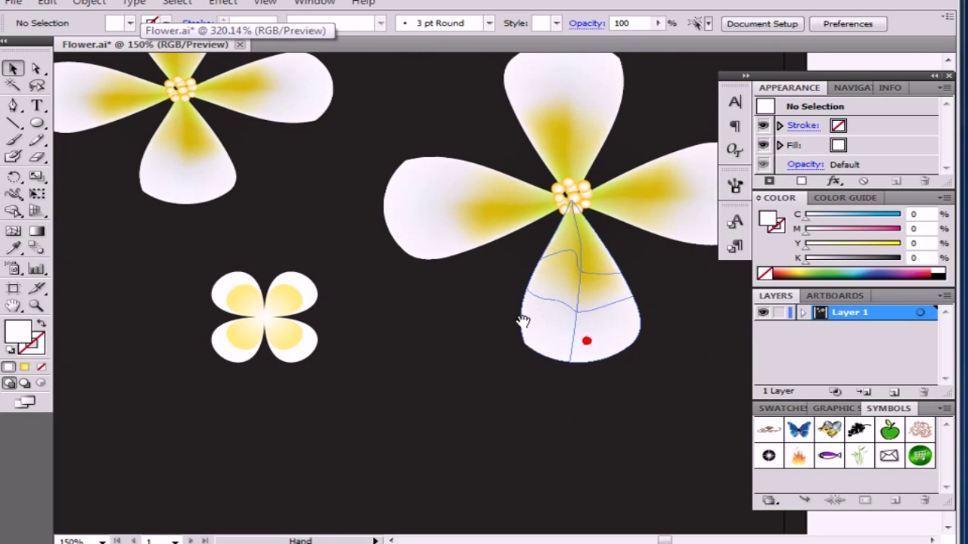
left_click_drag(621, 253, 420, 298)
left_click_drag(420, 350, 434, 325)
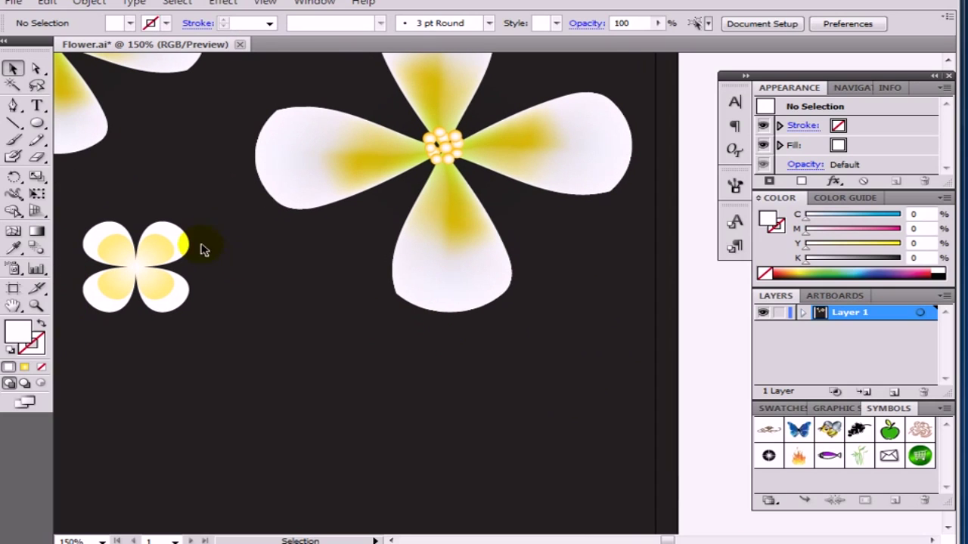
left_click(276, 162)
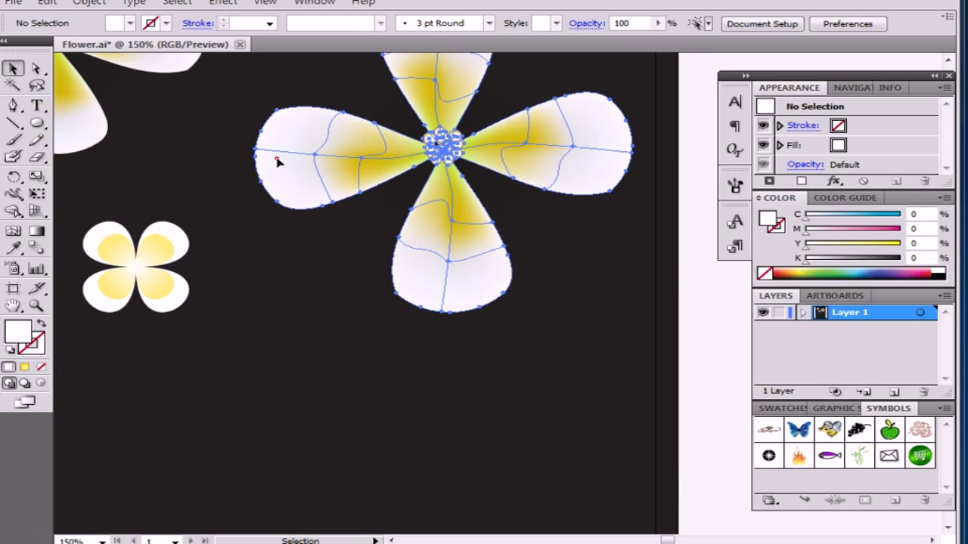
left_click(277, 162)
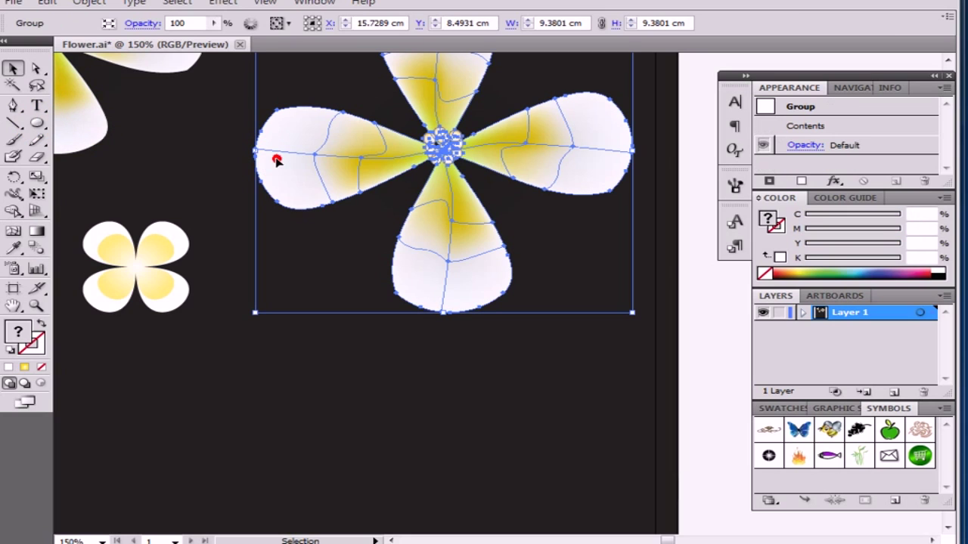
Draw a trial white ellipse in the empty area below the large flower, and delete it.
left_click(37, 124)
left_click_drag(312, 334, 299, 219)
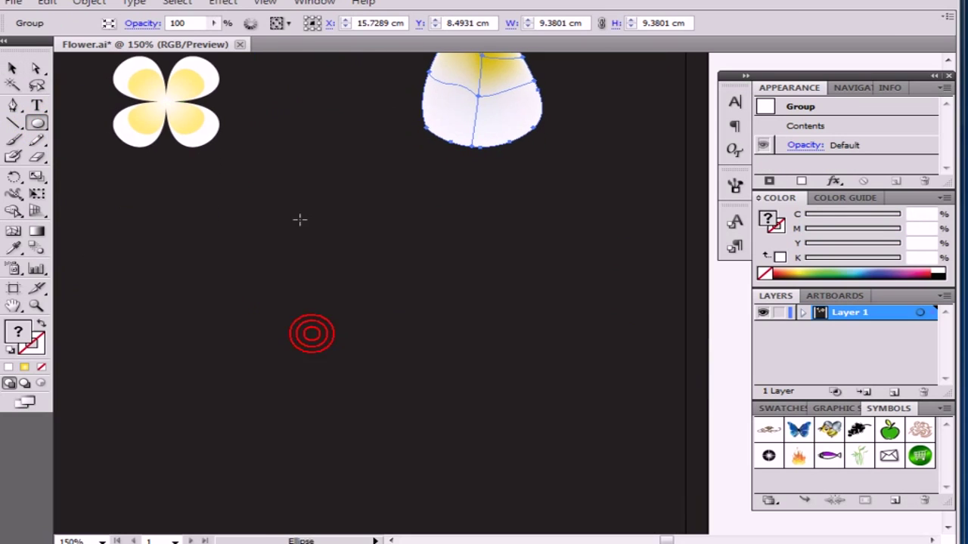
left_click_drag(324, 264, 237, 342)
scroll(290, 275, "down", 1)
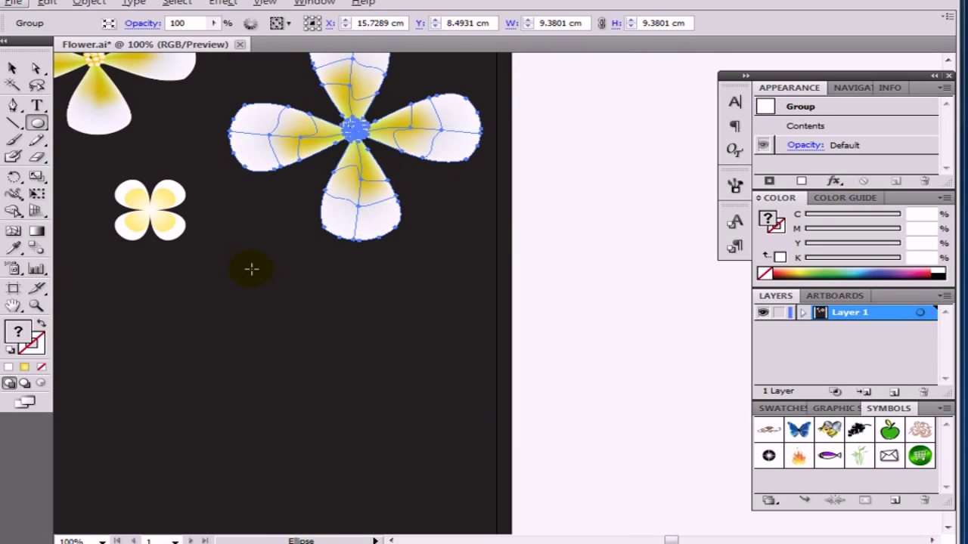
left_click_drag(252, 269, 368, 406)
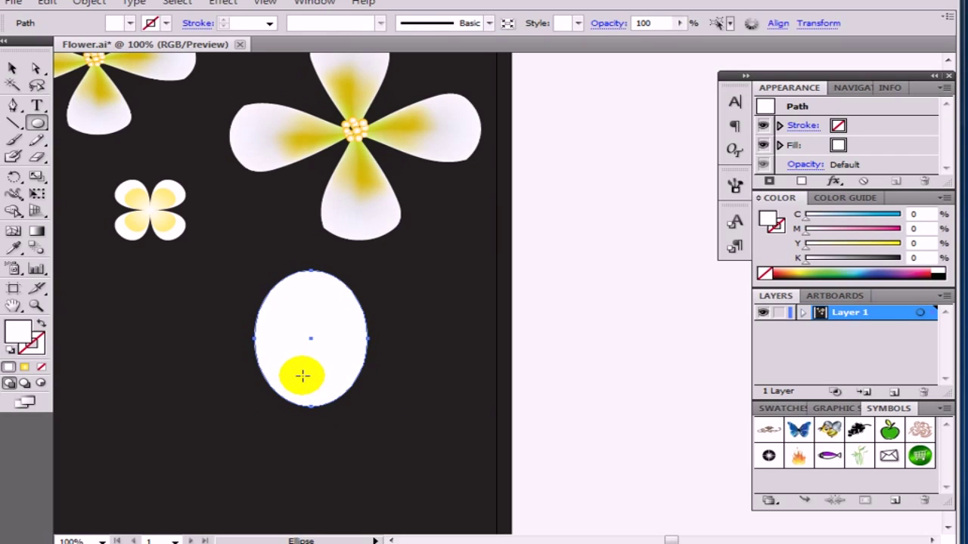
key("Delete")
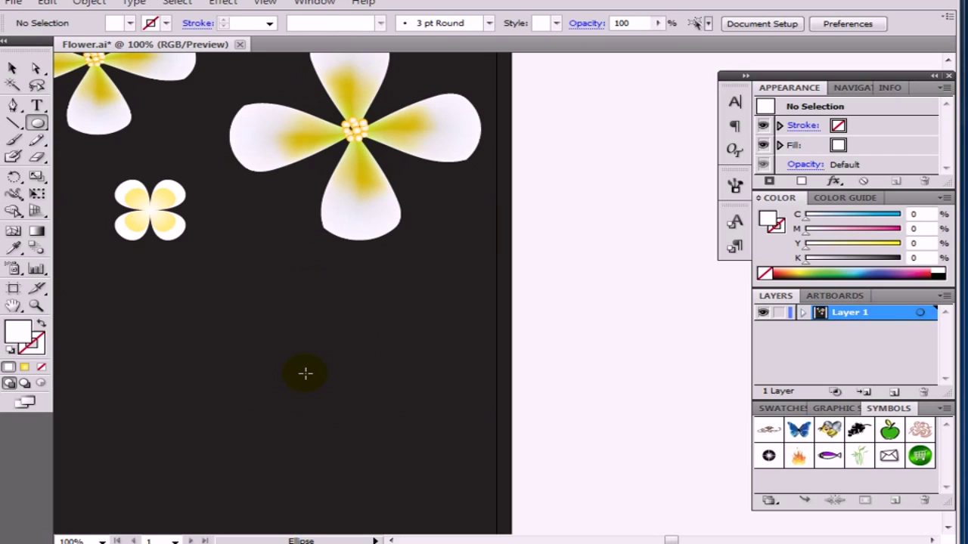
Draw a tall, narrow white rectangle in the empty area below the large flower.
left_click(36, 121)
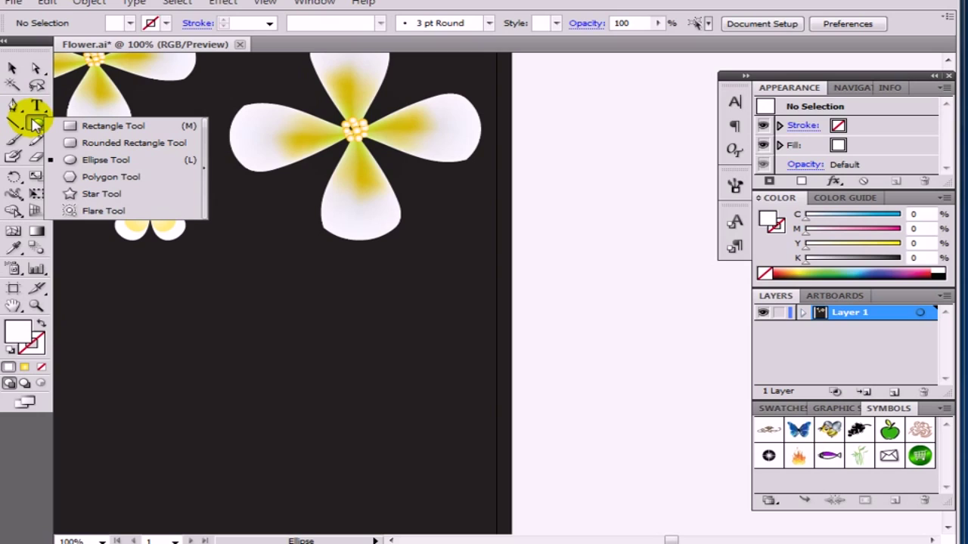
left_click(76, 125)
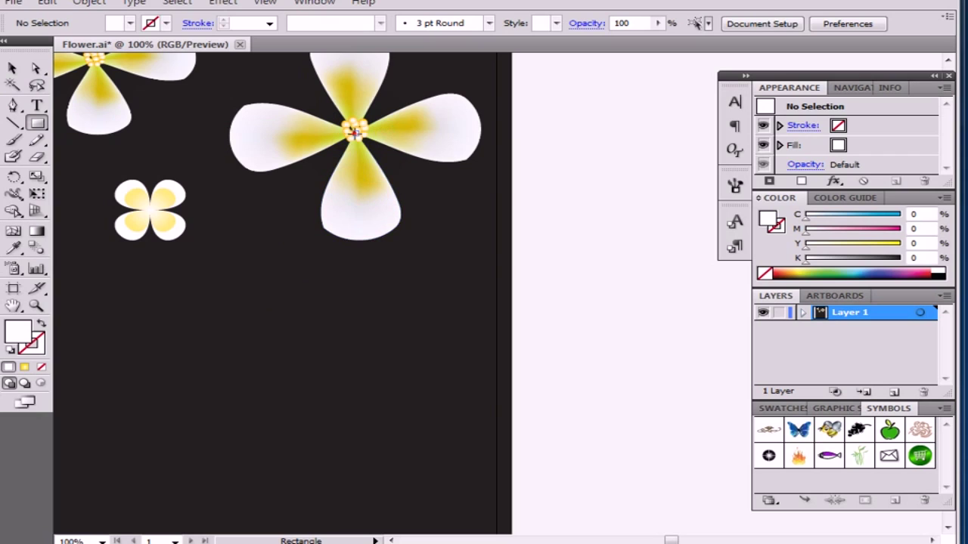
left_click_drag(355, 133, 344, 359)
left_click(12, 68)
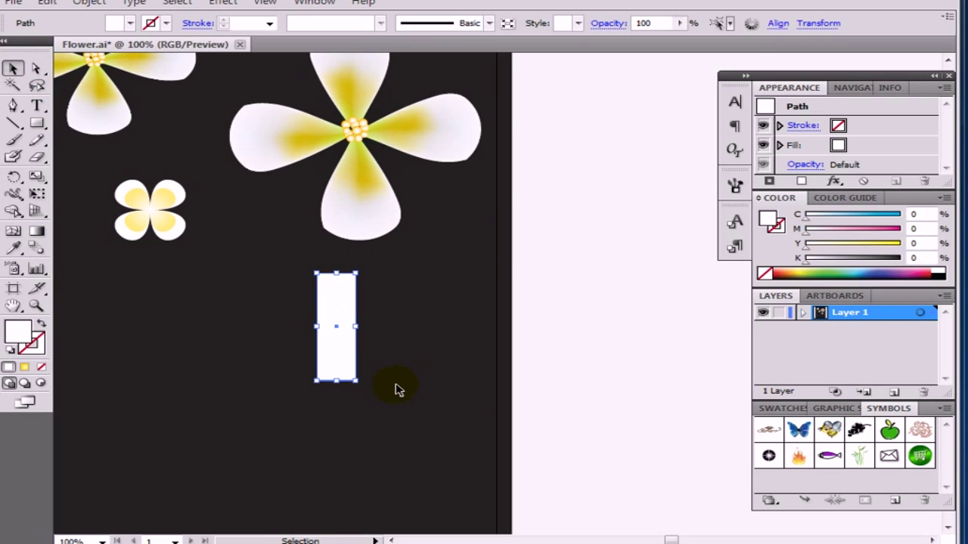
Detach the Pen tool group as a floating palette and place it near the rectangle.
scroll(423, 401, "up", 2)
scroll(423, 401, "left", 2)
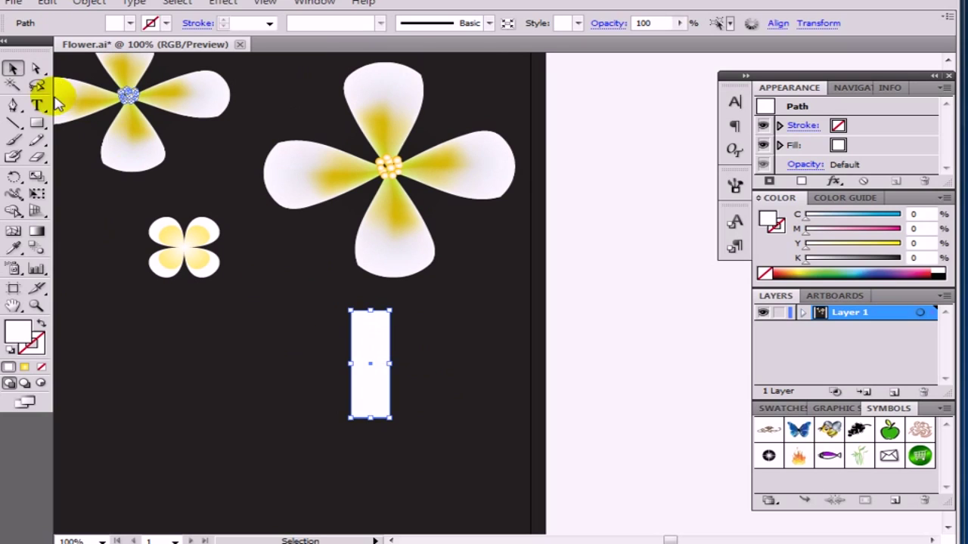
left_click(16, 105)
left_click_drag(16, 108, 230, 134)
left_click_drag(74, 110, 512, 269)
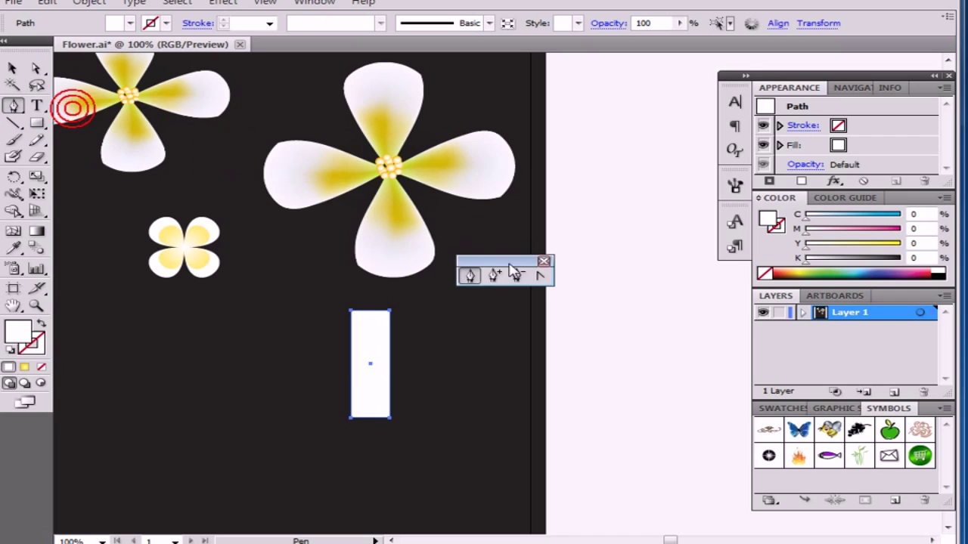
left_click(364, 311)
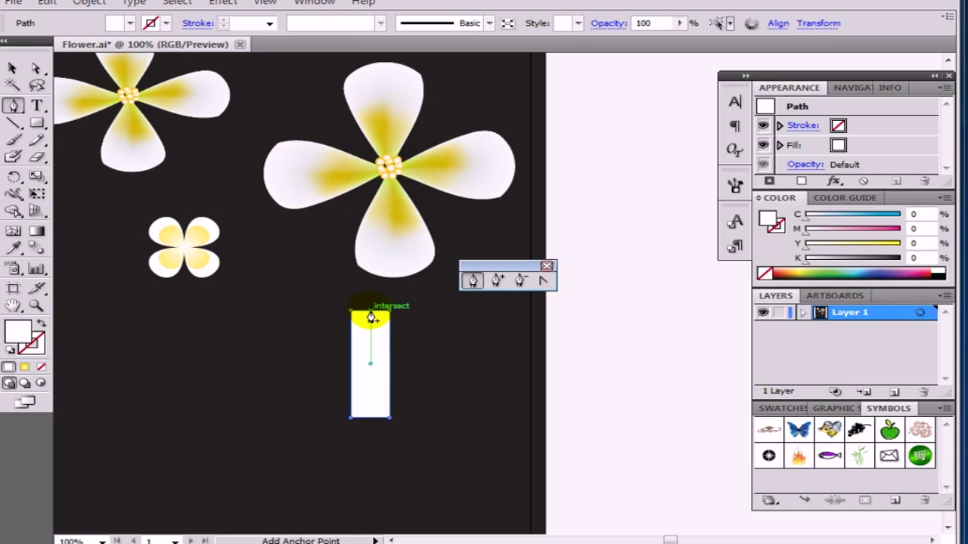
left_click(371, 317)
left_click(544, 282)
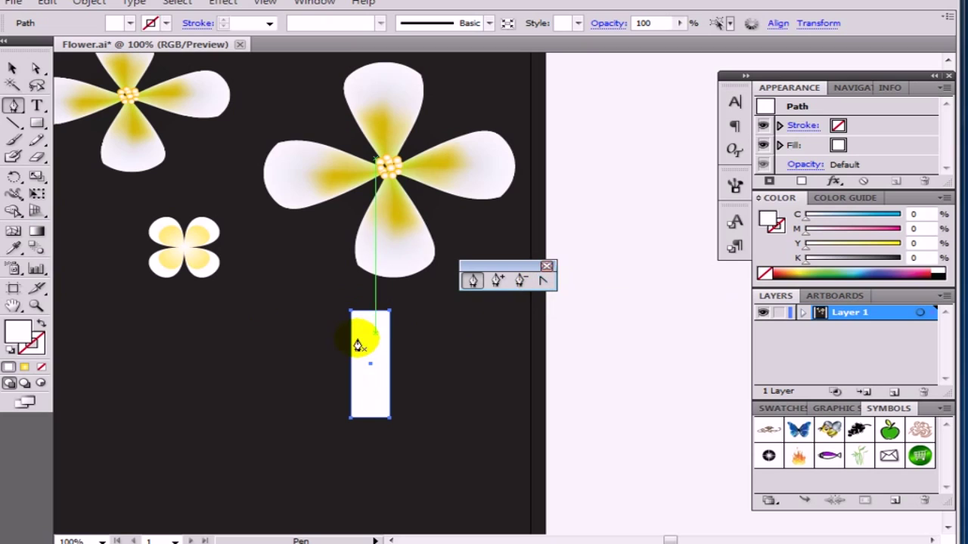
Shift the rectangle slightly down and to the right, and curve its two upper corners with the Convert Anchor Point tool.
left_click(12, 68)
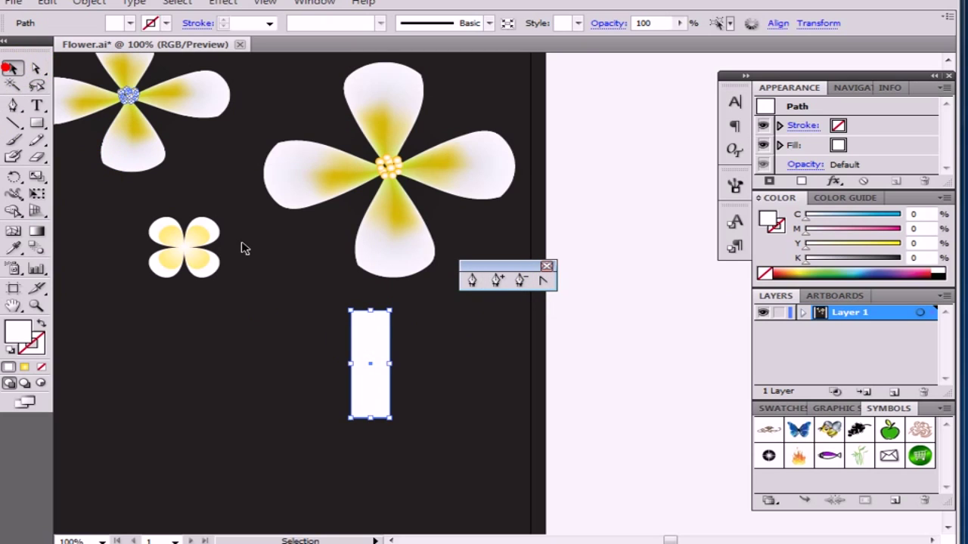
left_click_drag(375, 365, 399, 379)
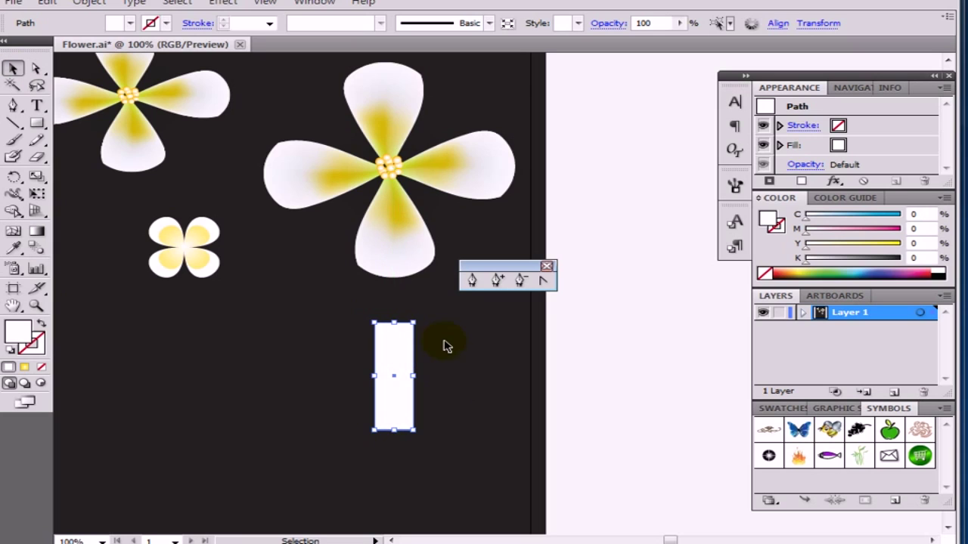
left_click(545, 281)
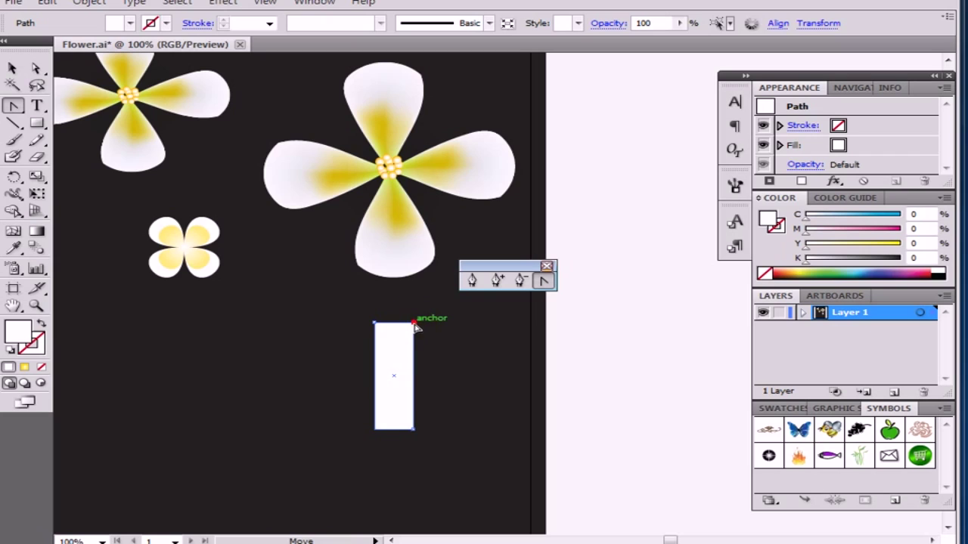
left_click_drag(414, 325, 424, 342)
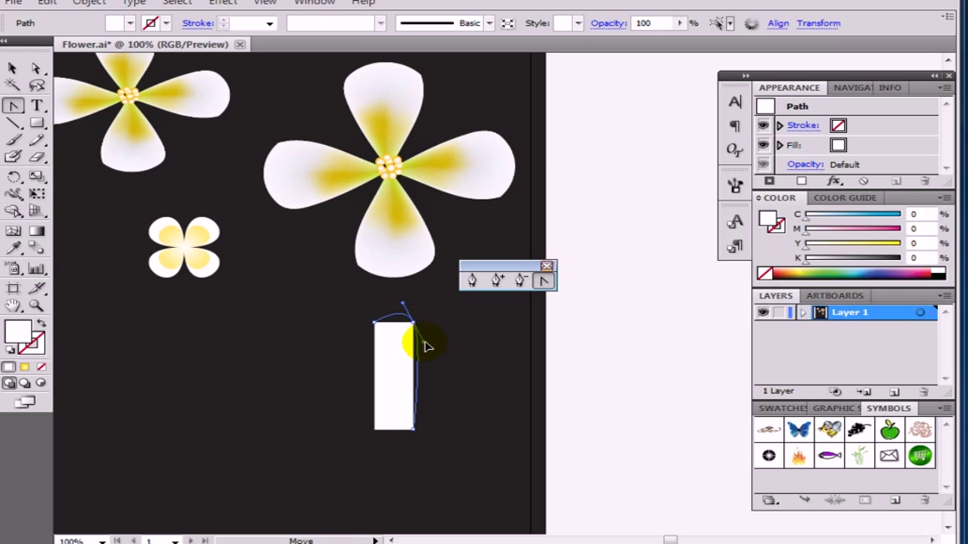
left_click_drag(425, 346, 429, 348)
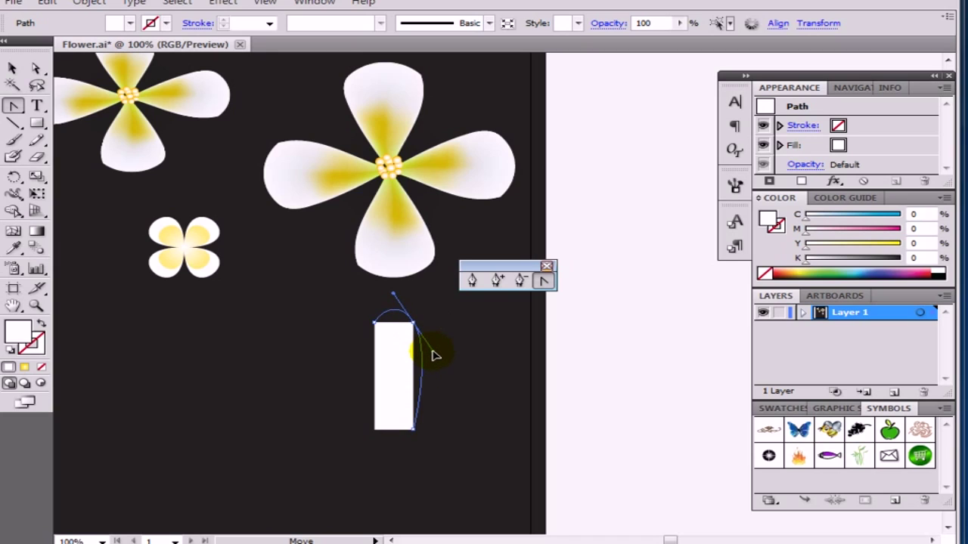
left_click_drag(435, 352, 432, 350)
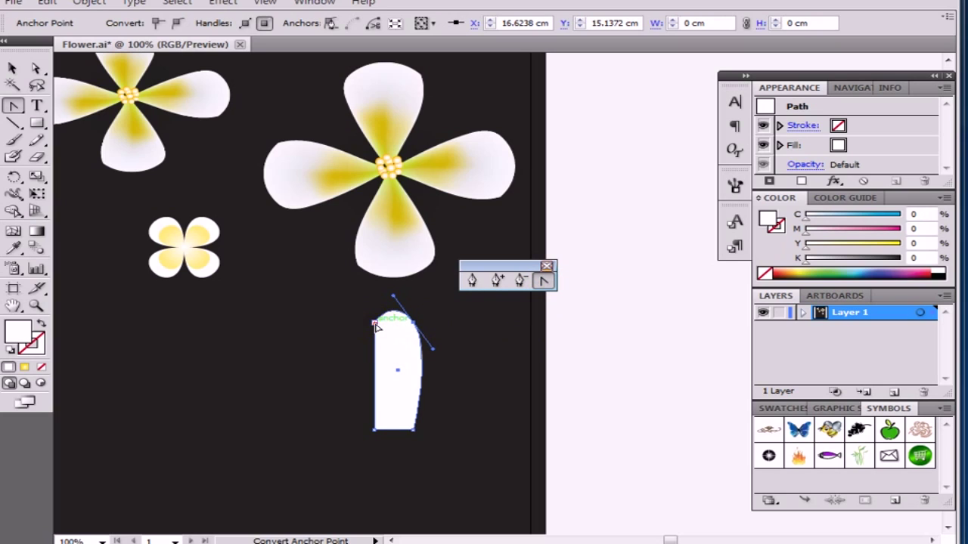
left_click_drag(375, 323, 390, 301)
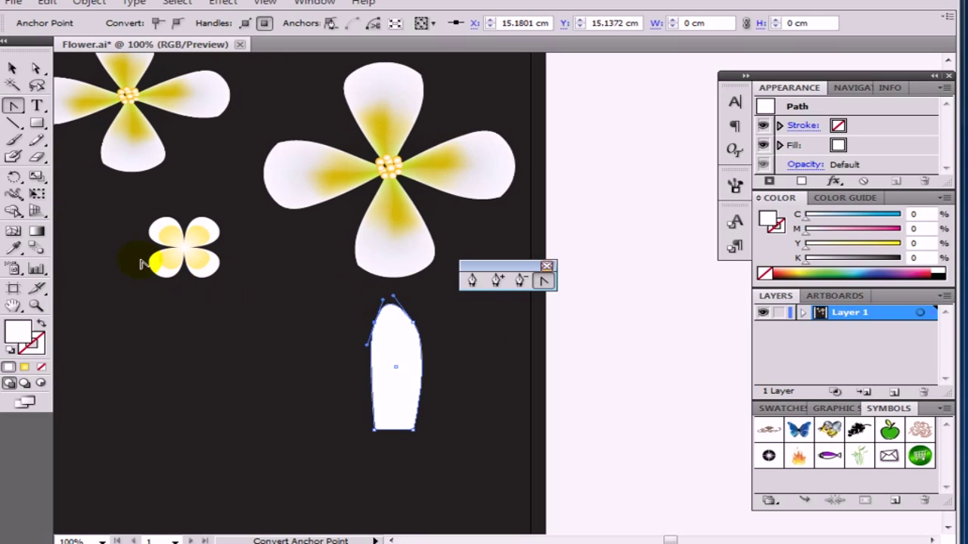
Spread the shape's two upper anchor points outward and bring the two lower ones together into a point to form a petal.
left_click(36, 69)
left_click(373, 327)
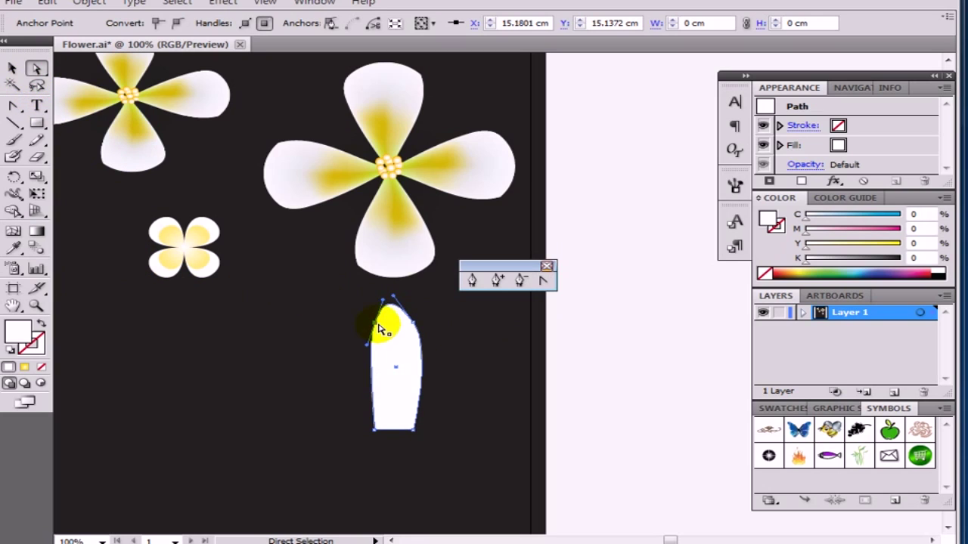
left_click_drag(373, 327, 347, 336)
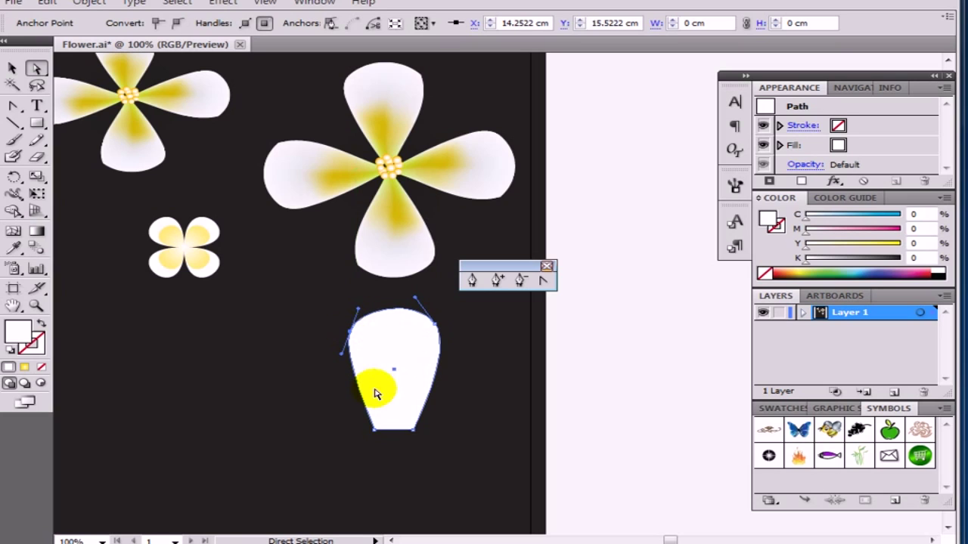
left_click(352, 331)
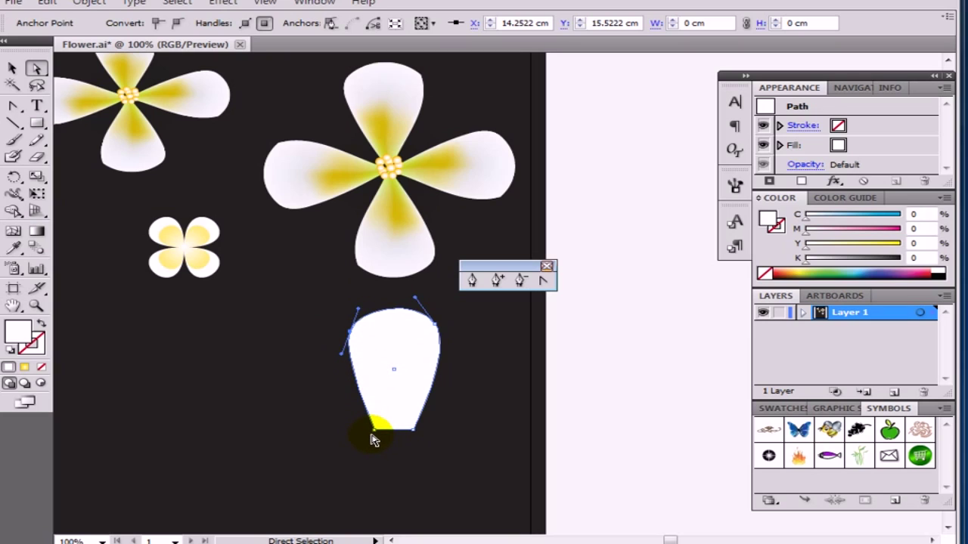
left_click_drag(374, 435, 395, 436)
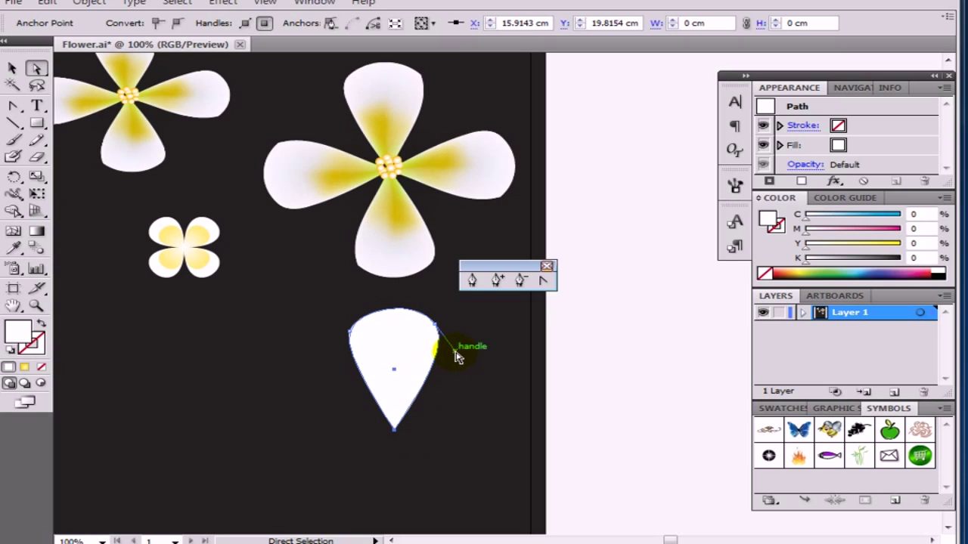
Pull the lower direction handles of the petal's two upper anchor points downward to reshape its sides.
left_click_drag(456, 357, 452, 370)
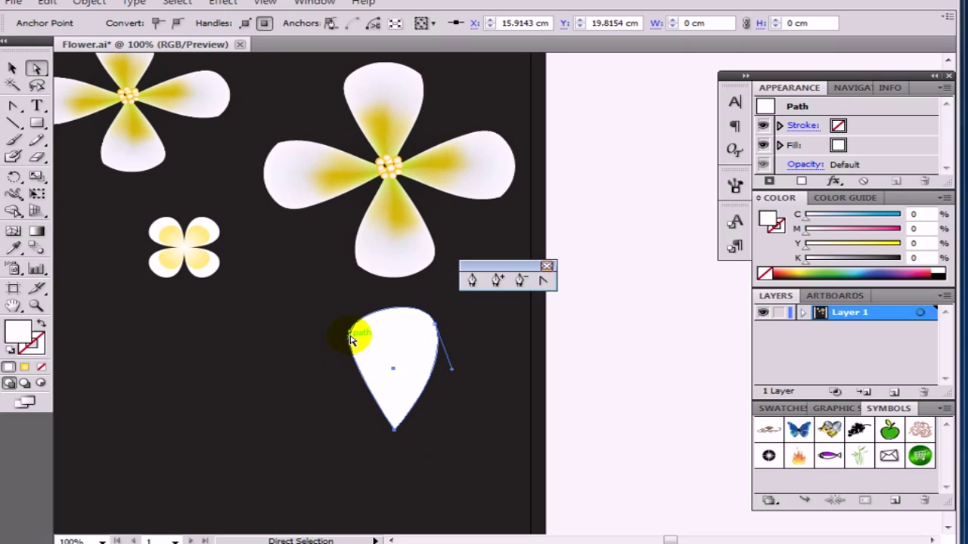
left_click(349, 338)
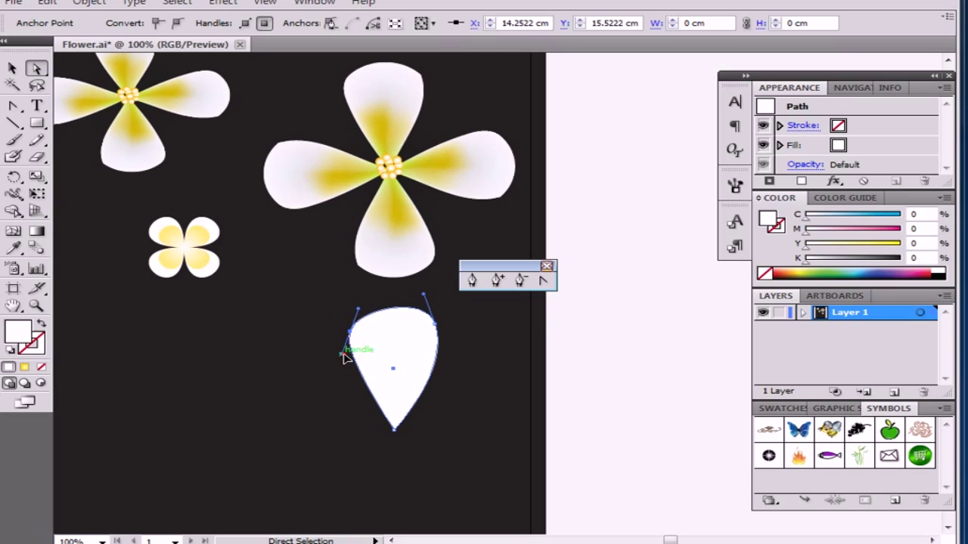
left_click_drag(342, 355, 351, 384)
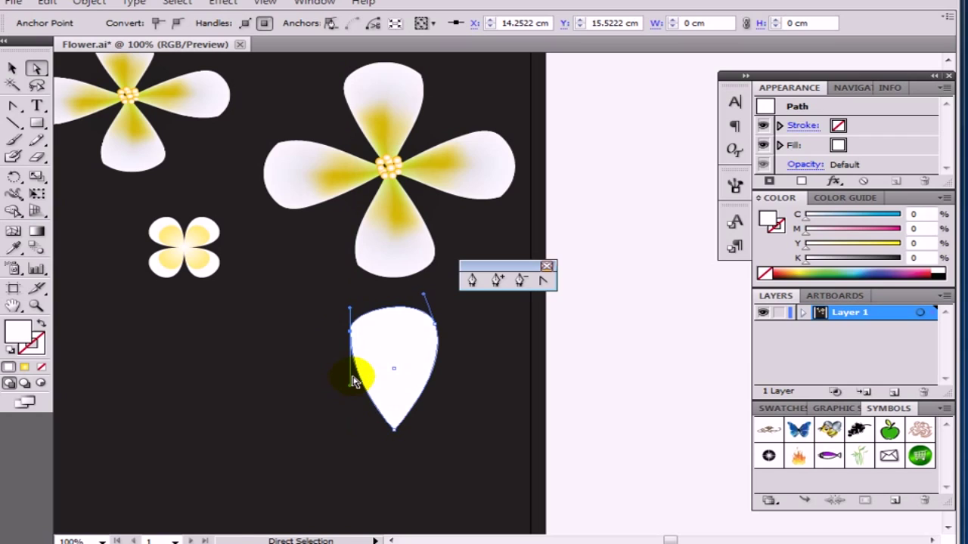
left_click(248, 331)
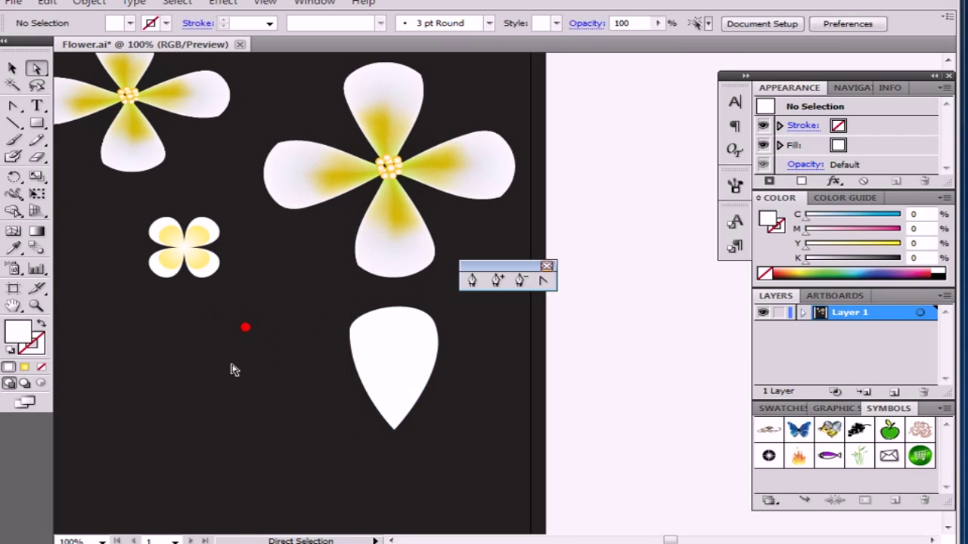
Tilt the left upper anchor's lower handle inward, and straighten the right upper anchor's handles and lower that anchor slightly.
left_click(396, 385)
left_click(444, 416)
left_click(380, 389)
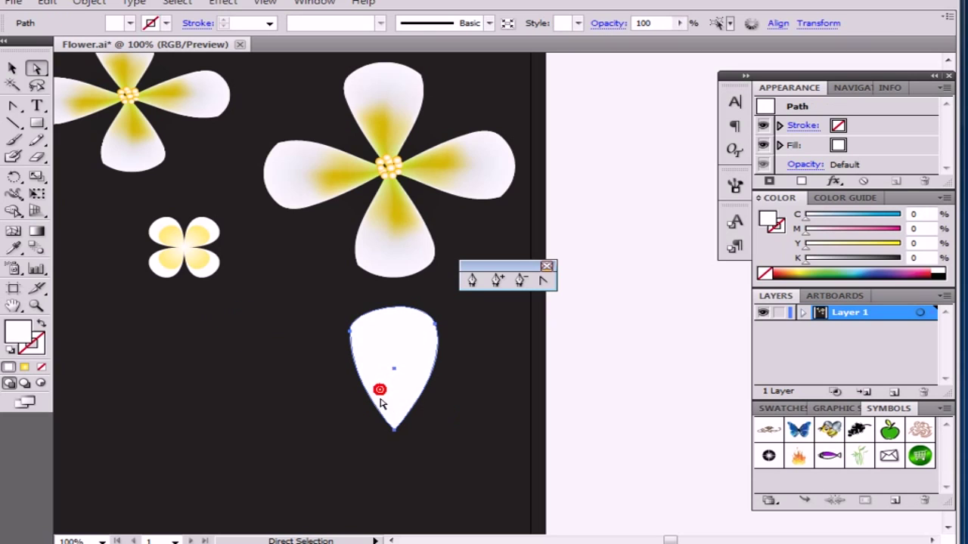
left_click(349, 334)
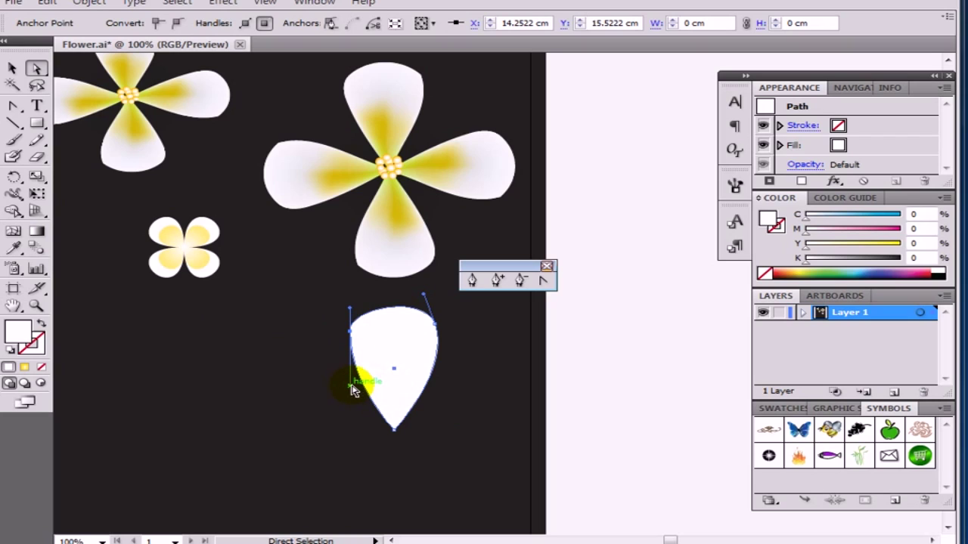
mouse_move(352, 386)
left_mouse_down()
mouse_move(372, 386)
mouse_move(361, 380)
left_mouse_up()
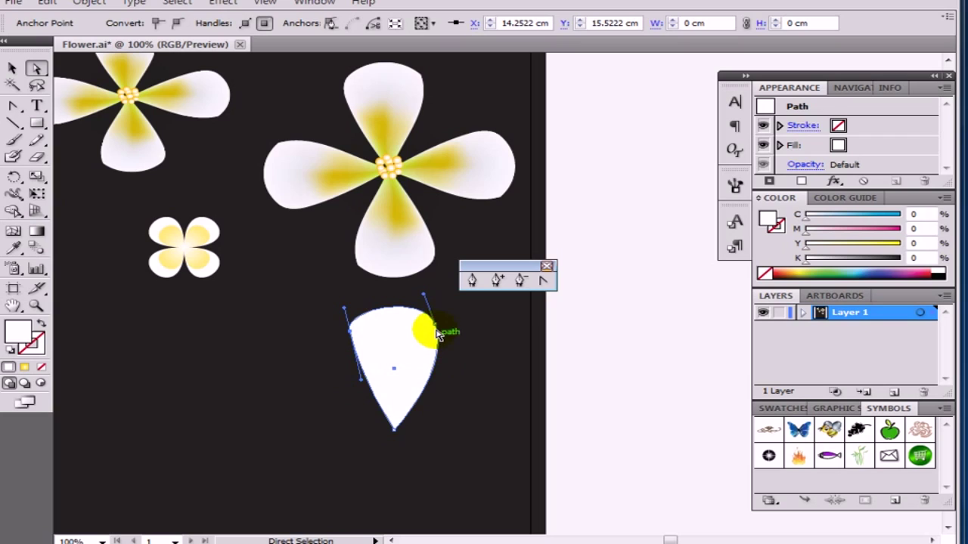
left_click_drag(437, 335, 438, 375)
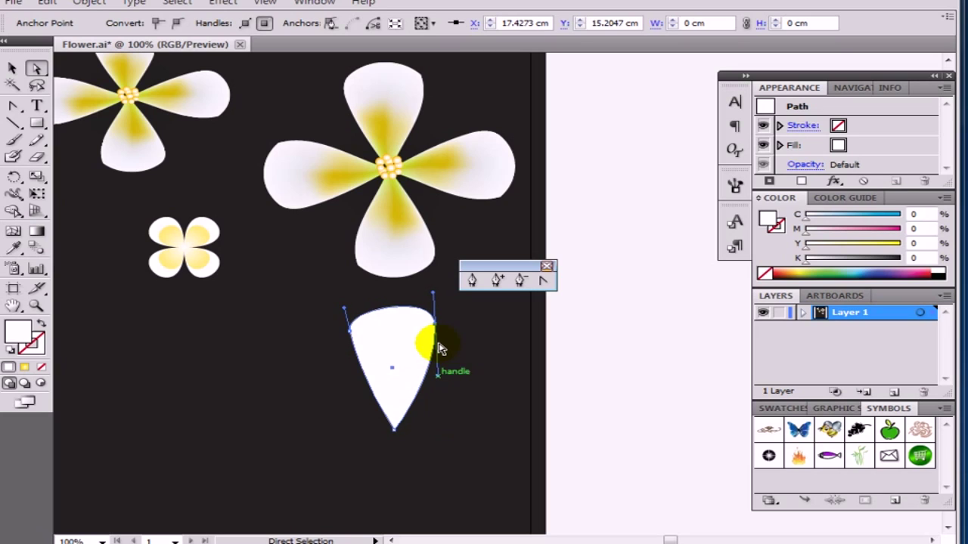
left_click_drag(437, 333, 438, 339)
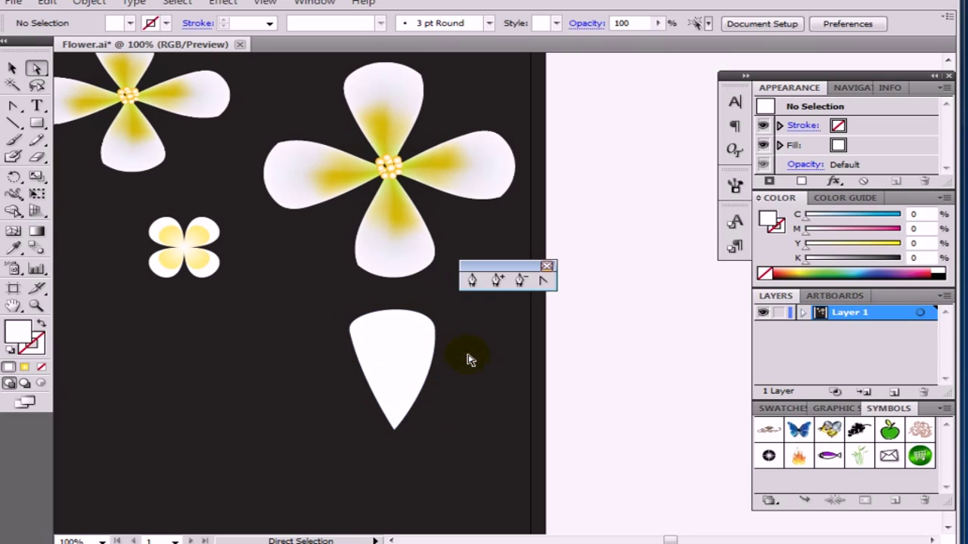
Angle the lower handle of the petal's right upper anchor point slightly inward.
left_click(401, 378)
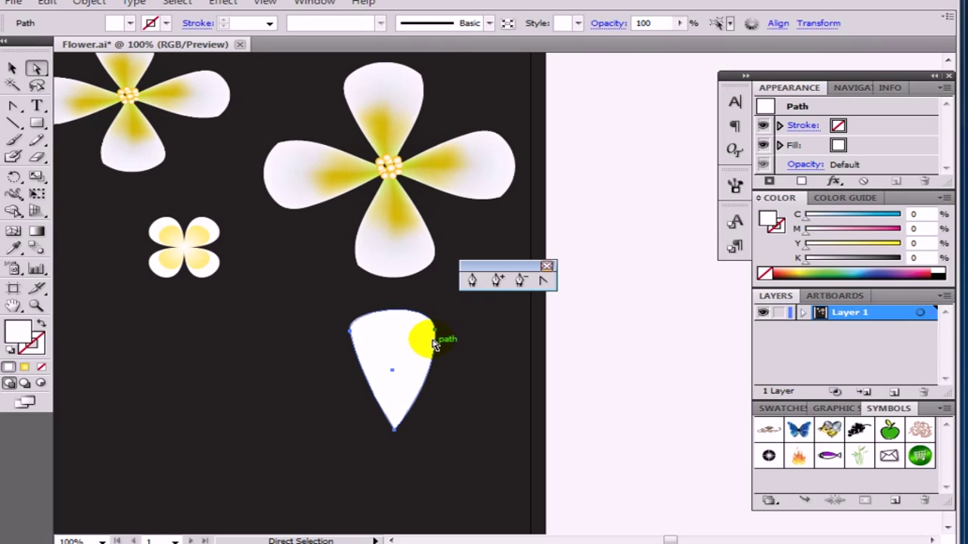
left_click(436, 331)
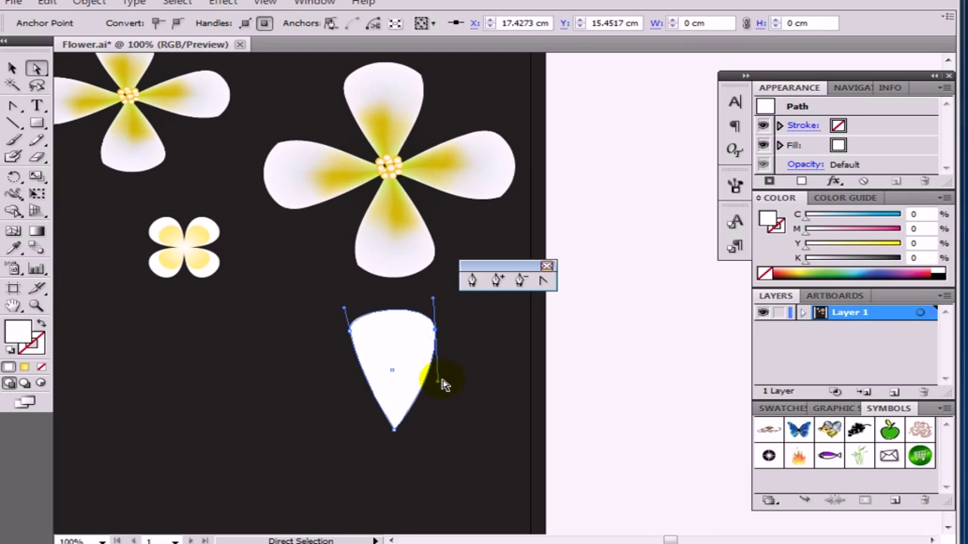
left_click_drag(436, 385, 428, 385)
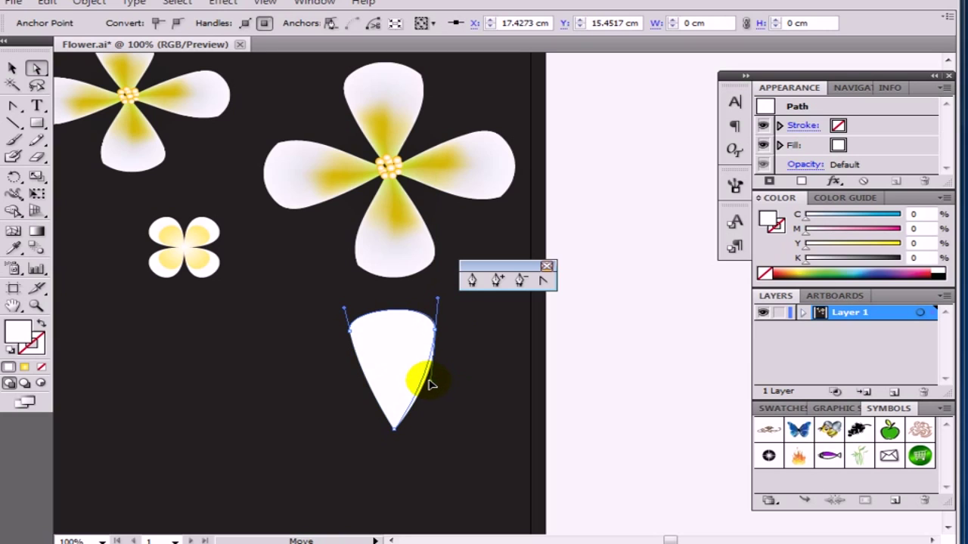
left_click(461, 394)
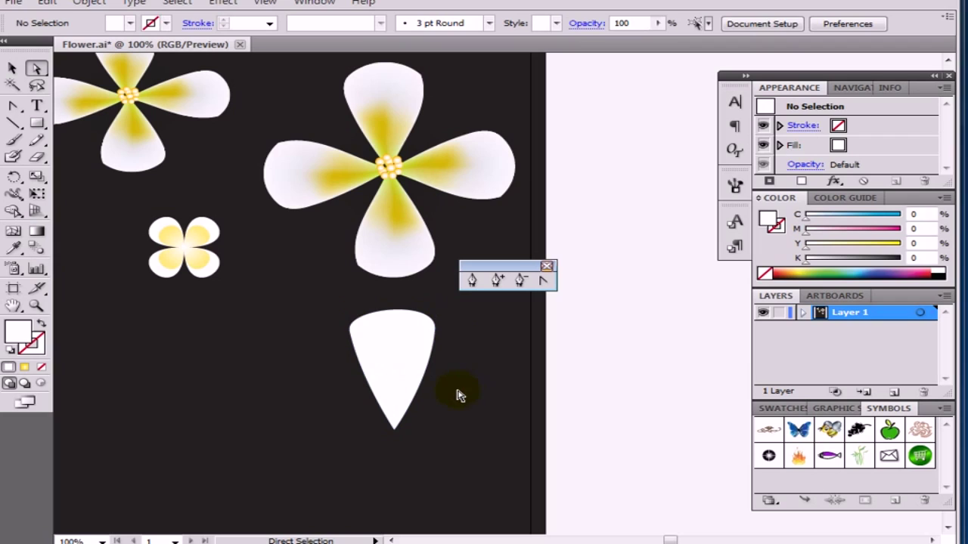
Select the large example flower to examine the gradient mesh inside its petals.
left_click(397, 371)
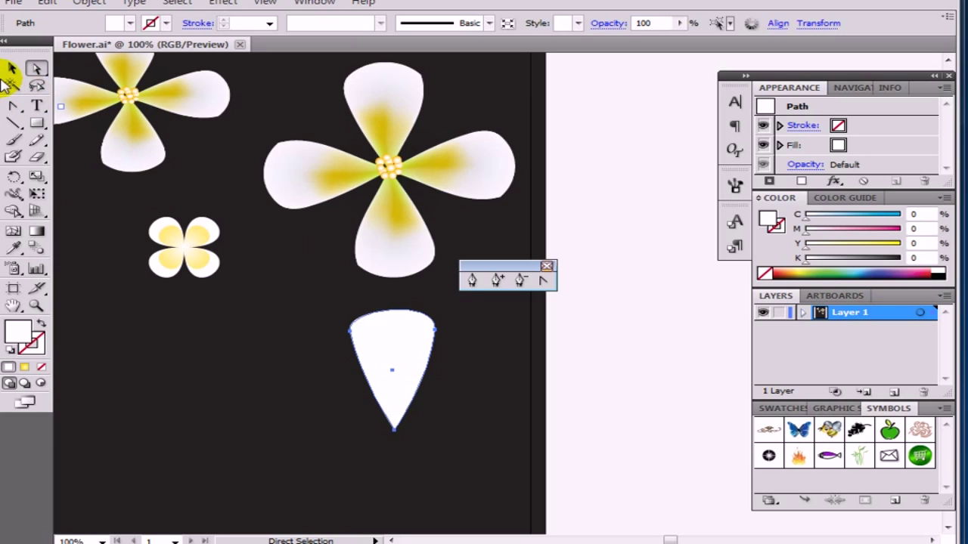
left_click(14, 233)
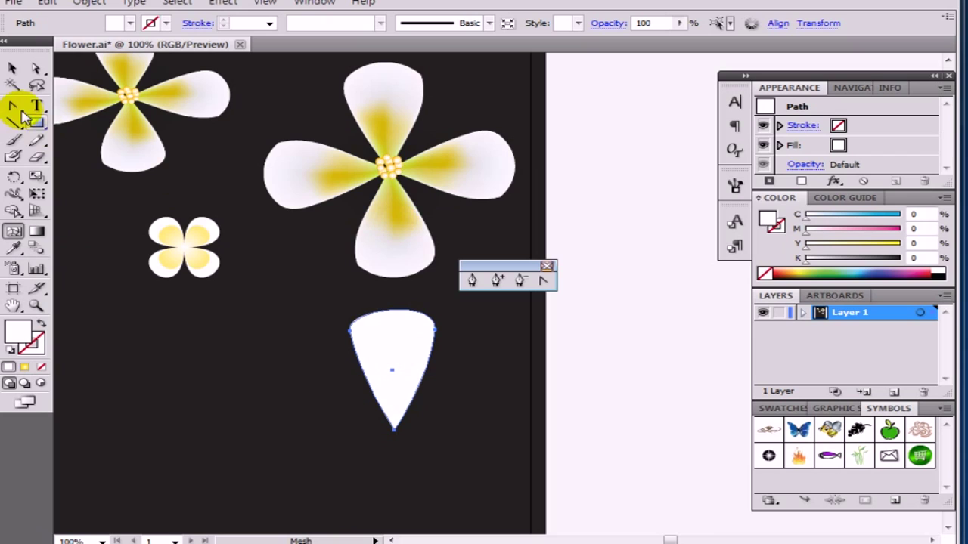
left_click(12, 68)
left_click(368, 242)
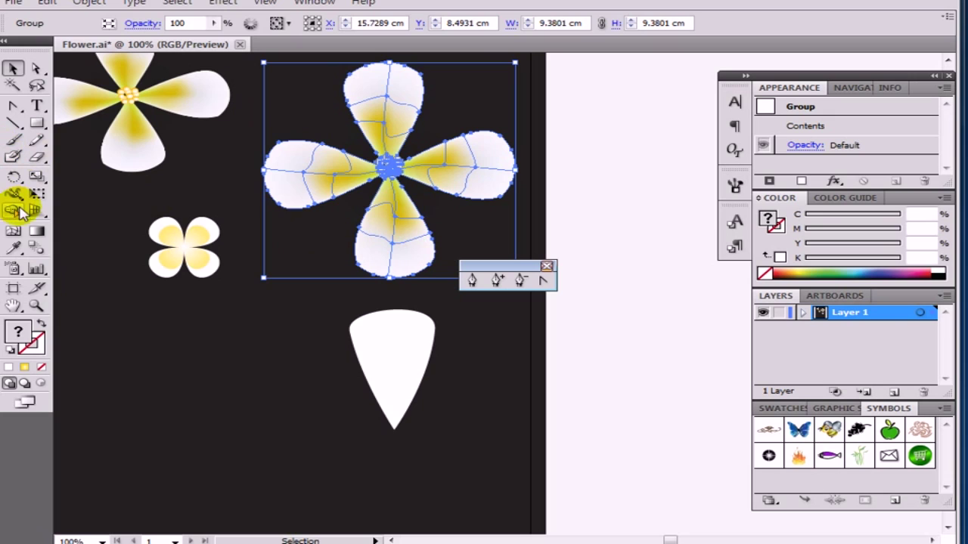
Try placing a gradient mesh point near the white petal's center twice, undoing each attempt and the last handle adjustment.
left_click(13, 231)
left_click(380, 365)
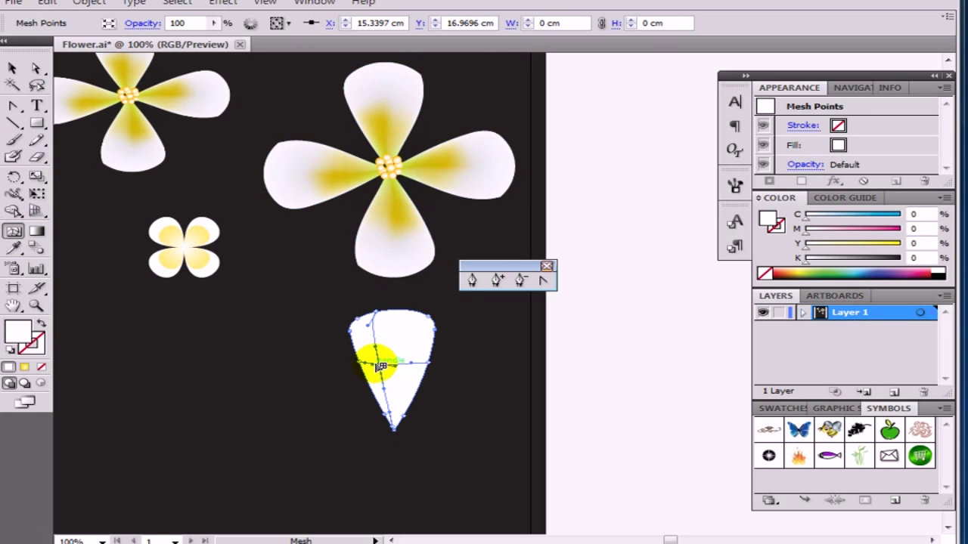
key("ctrl+z")
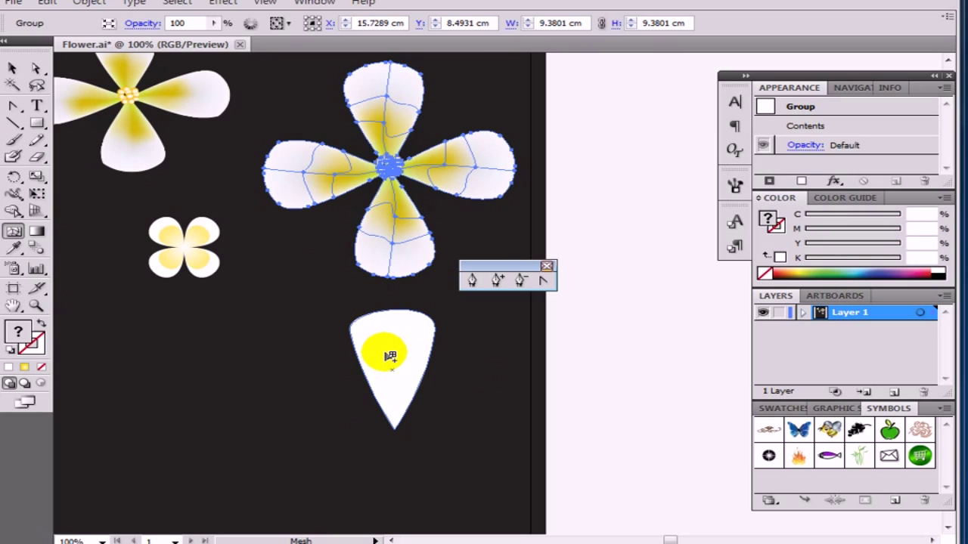
left_click(397, 368)
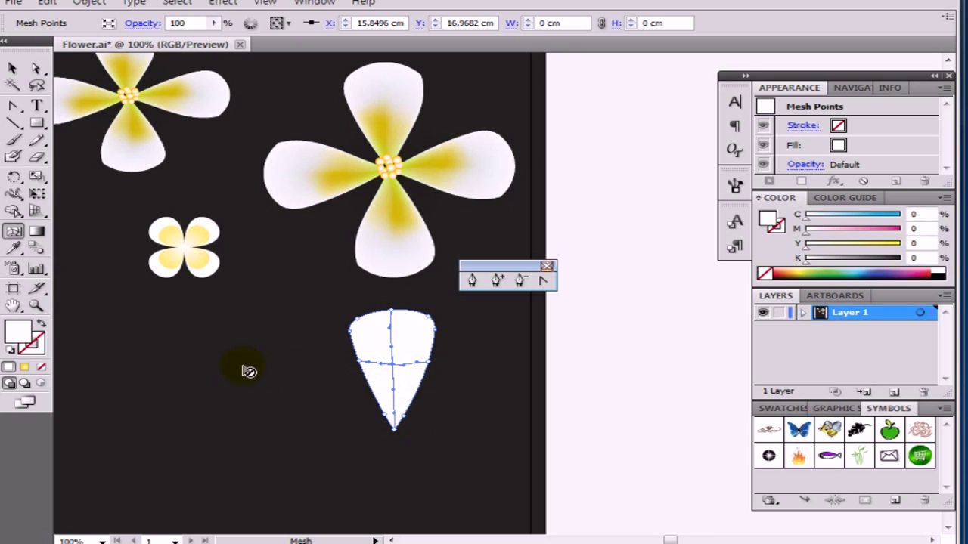
key("ctrl+z")
key("ctrl+z")
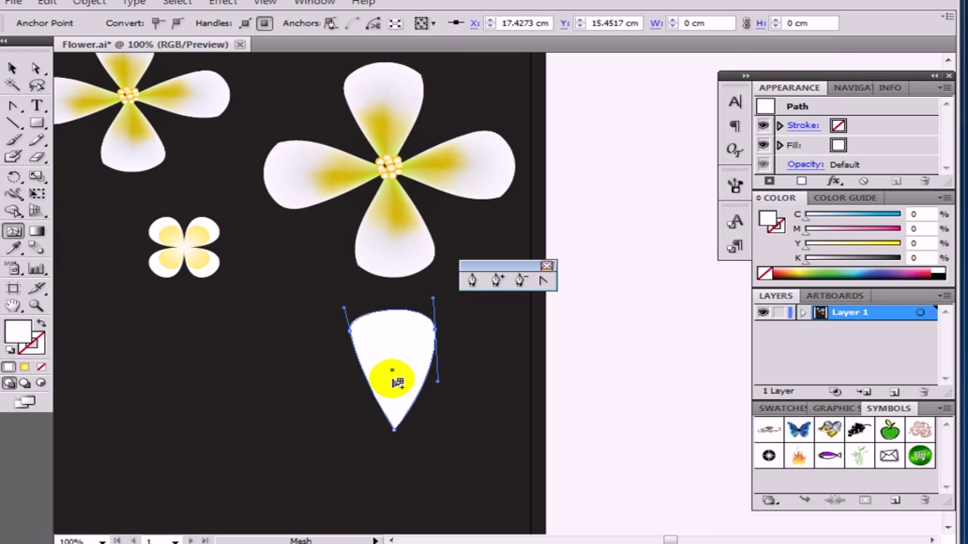
Add two gradient mesh points along the white petal's centerline, one just below the middle and one above it.
left_click(392, 373)
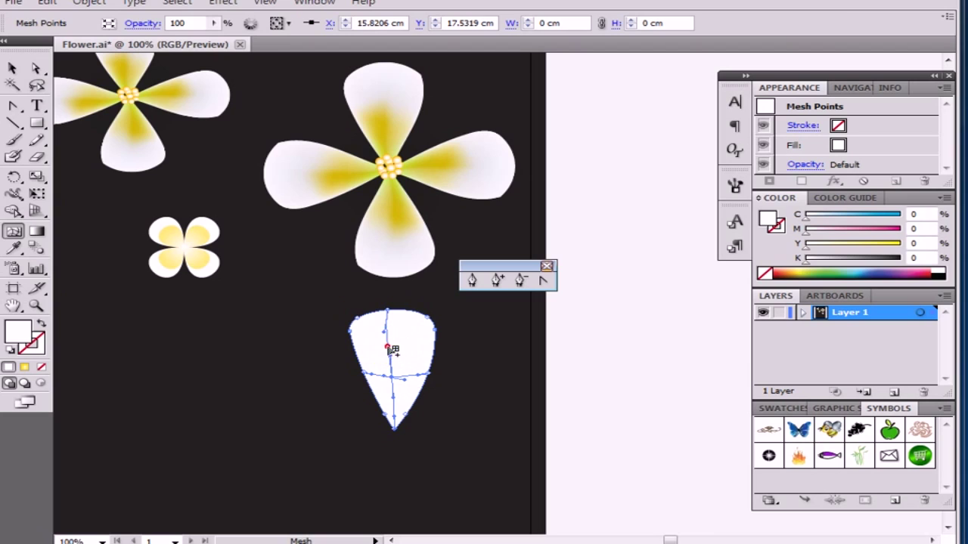
left_click(389, 347)
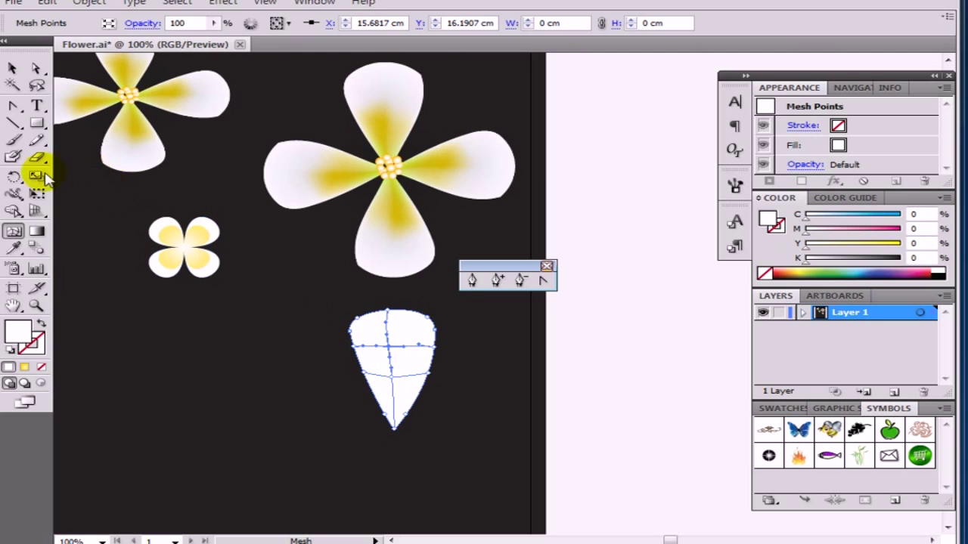
left_click(394, 372)
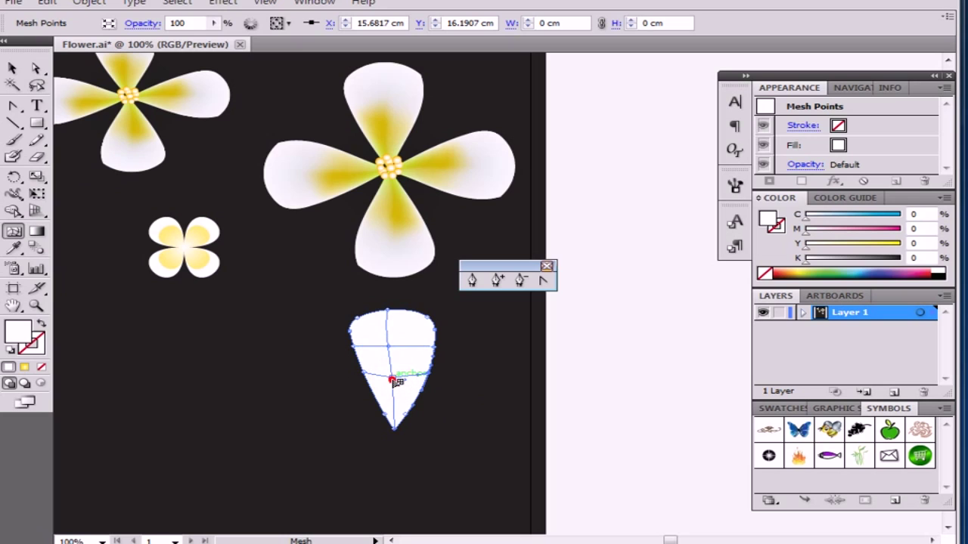
Color the mesh point at the right end of the petal's lower mesh line yellow-green (C 18.43, M 0, Y 100, K 0), and deselect the petal.
left_click(402, 379)
left_click(109, 23)
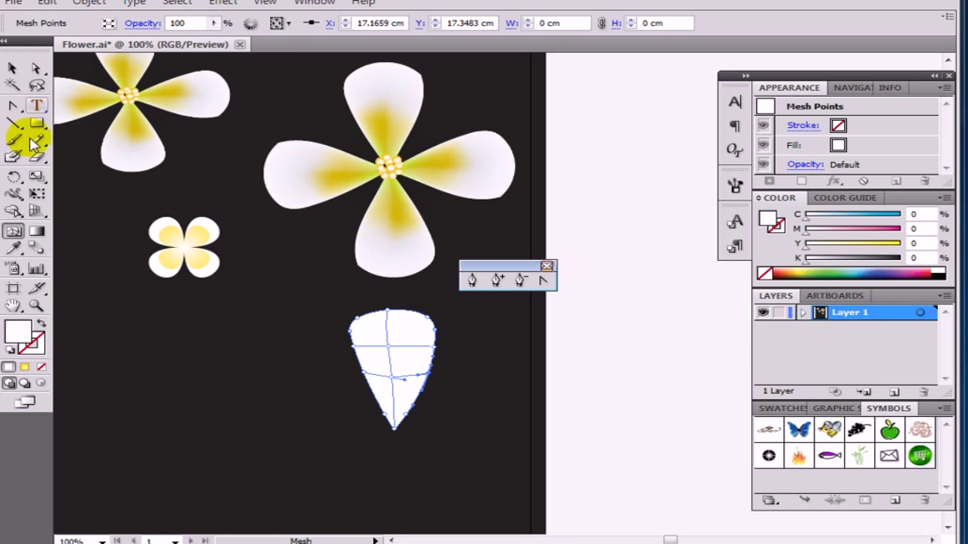
left_click(804, 271)
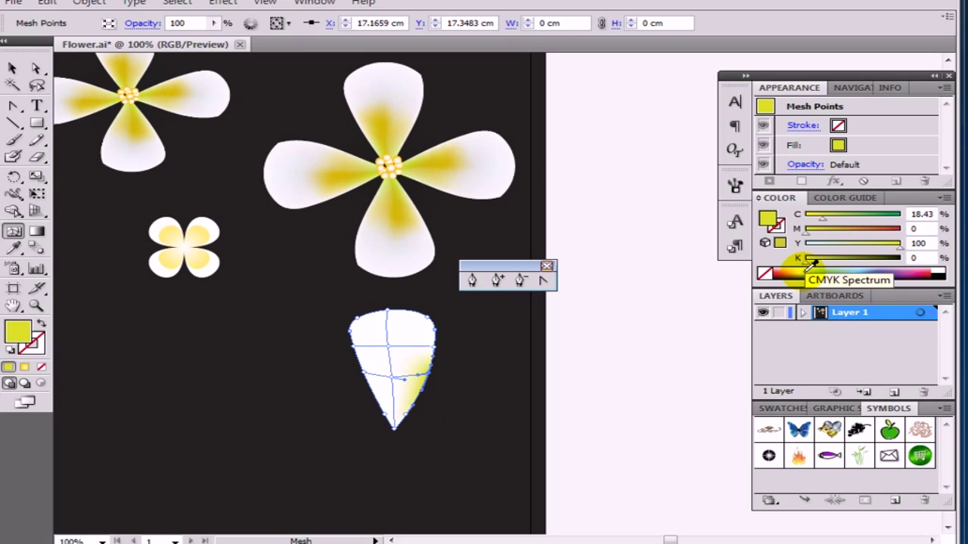
left_click(348, 368)
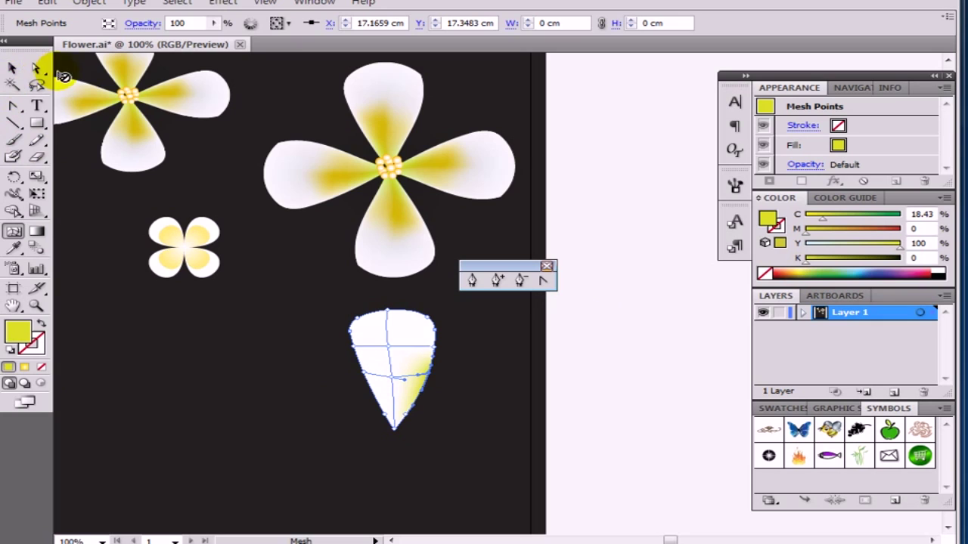
left_click(31, 68)
left_click(12, 68)
left_click(118, 330)
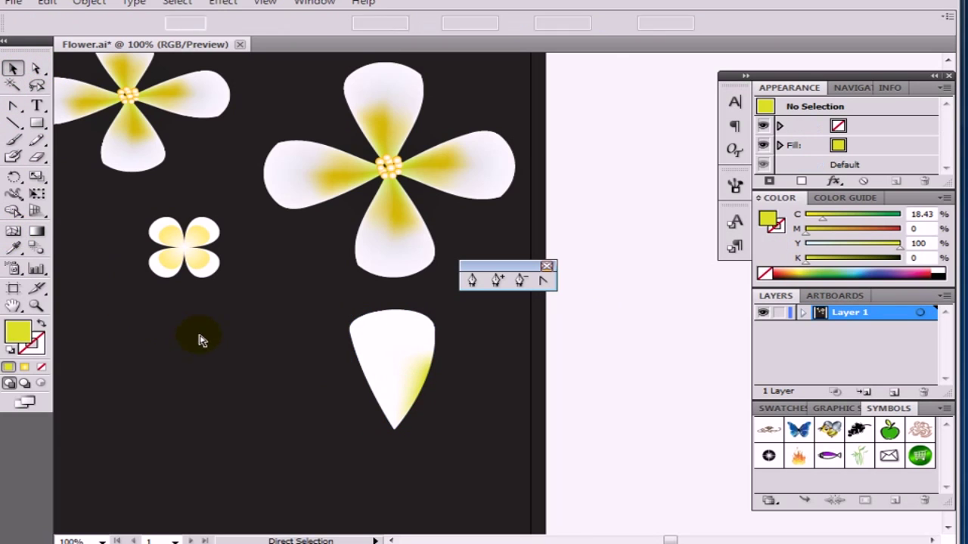
Zoom in on the petal and apply a yellow-green Color Guide swatch to the lower mesh line's right edge point.
left_click(398, 411, "ctrl")
left_click_drag(249, 309, 548, 444)
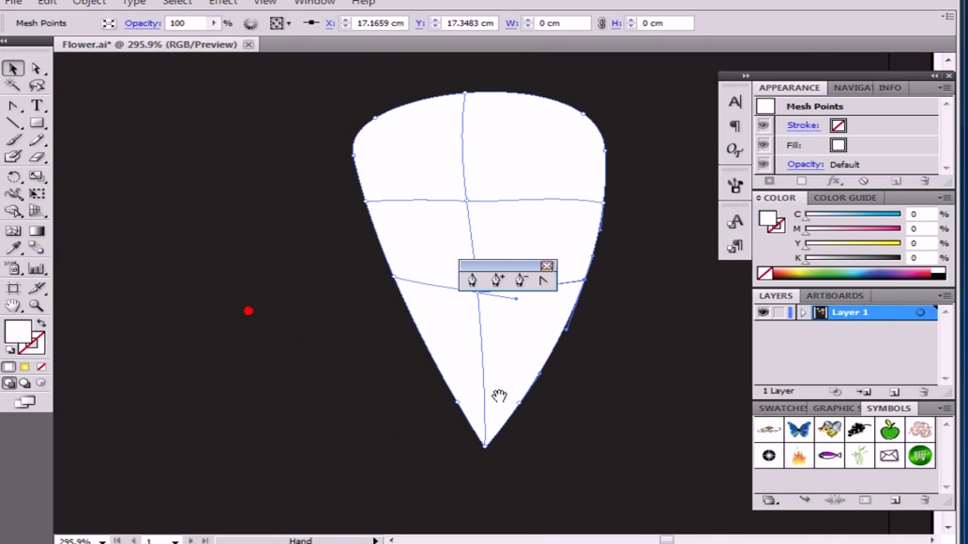
left_click_drag(499, 398, 390, 418)
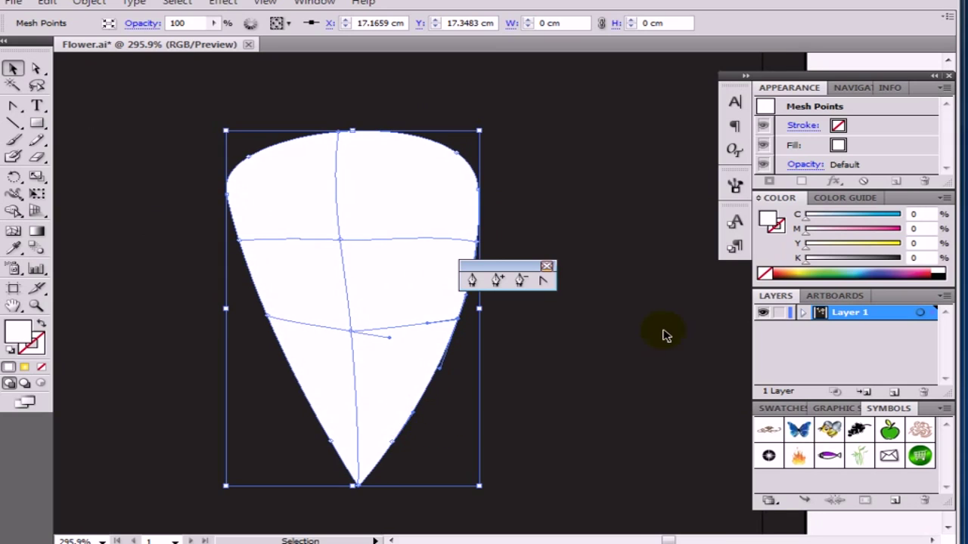
left_click(836, 202)
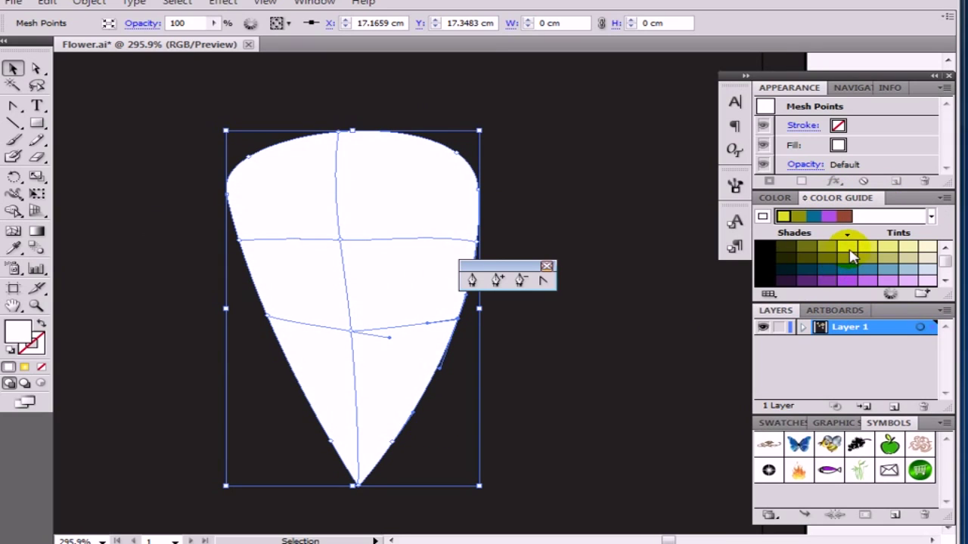
left_click(340, 334)
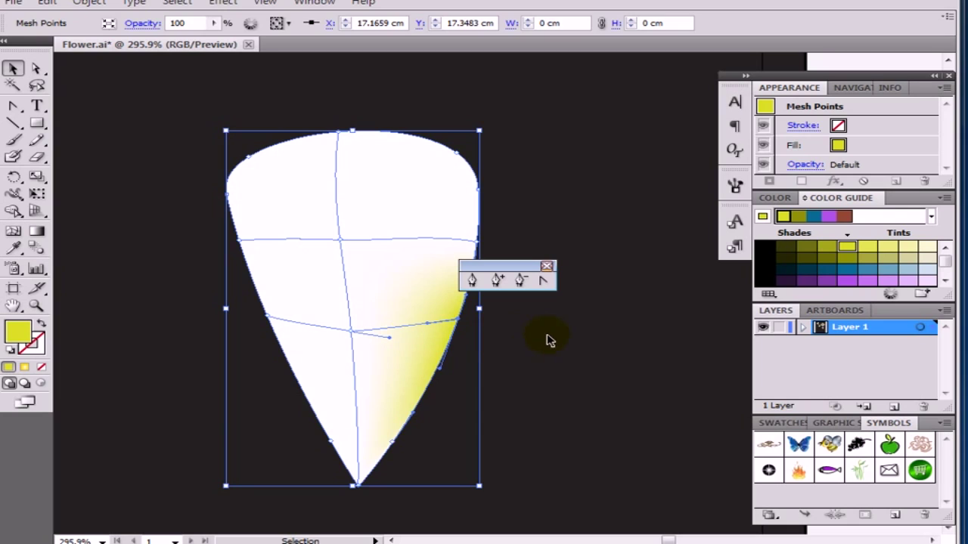
Try selecting the central mesh point on the petal's lower mesh line, and undo the yellow-green coloring.
left_click(548, 337)
left_click(354, 332)
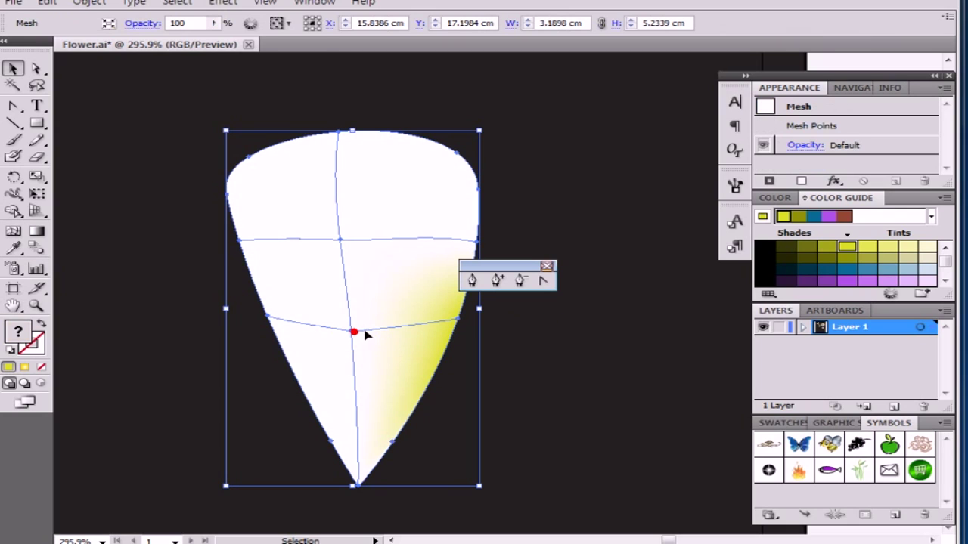
left_click(354, 332)
key("ctrl+z")
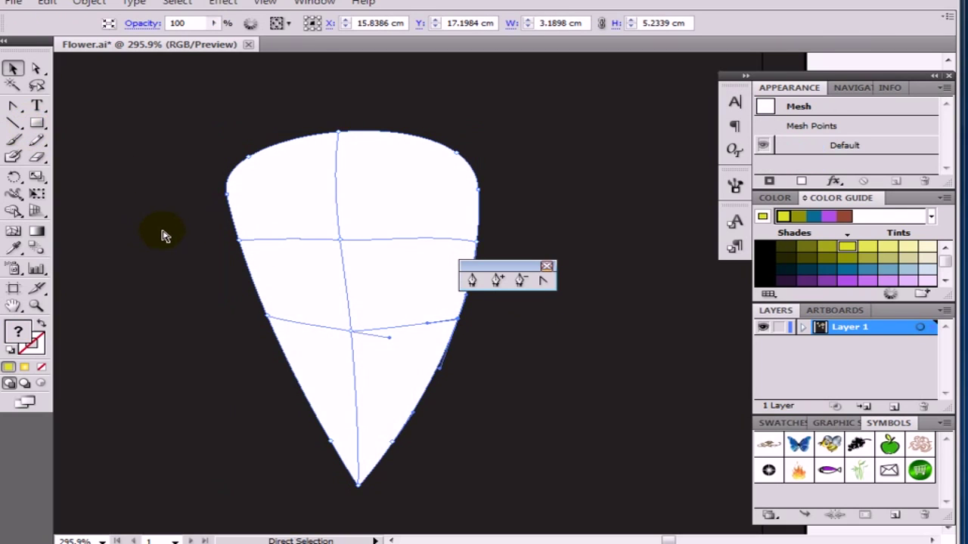
Color the central mesh point on the petal's lower mesh line with the yellow-green Color Guide swatch.
key("v")
left_click(529, 397)
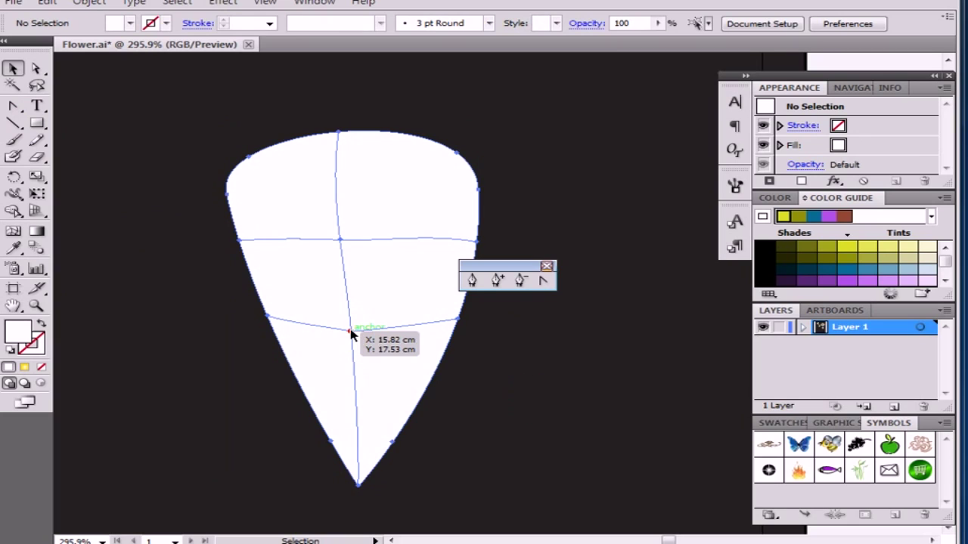
left_click(352, 332)
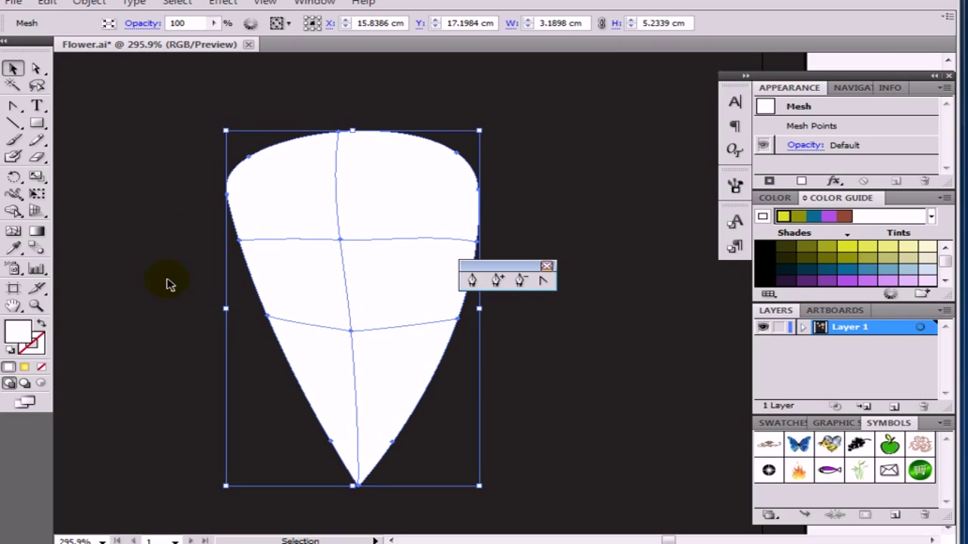
left_click(35, 68)
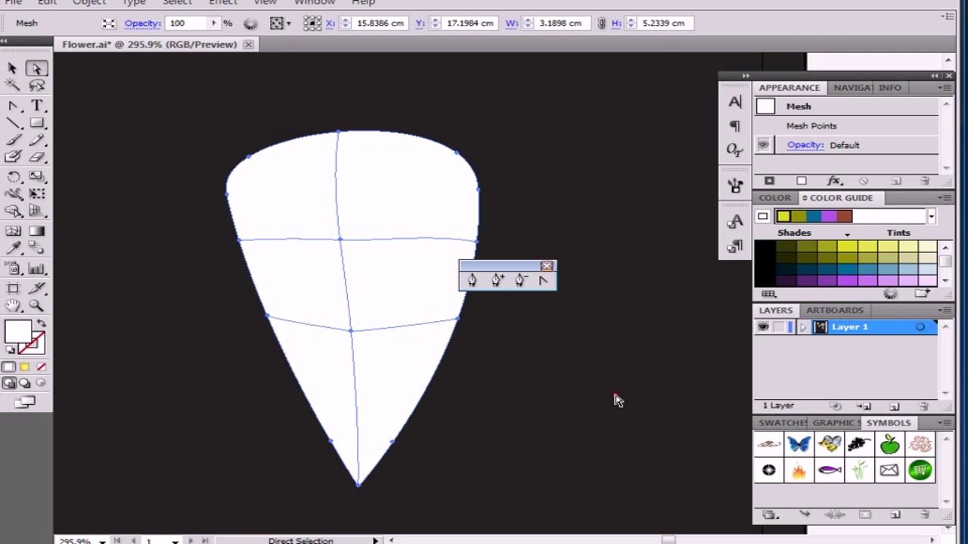
left_click(616, 397)
left_click(348, 332)
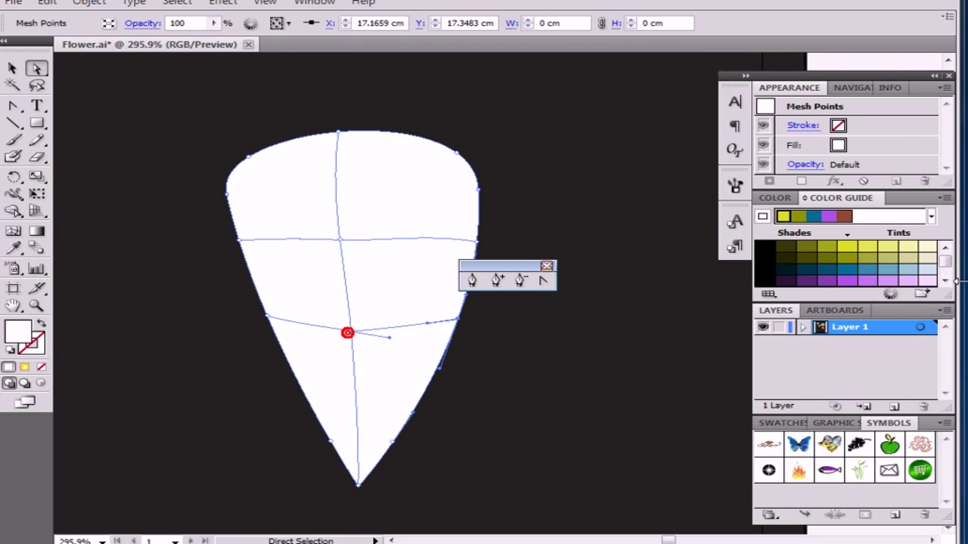
left_click(349, 332)
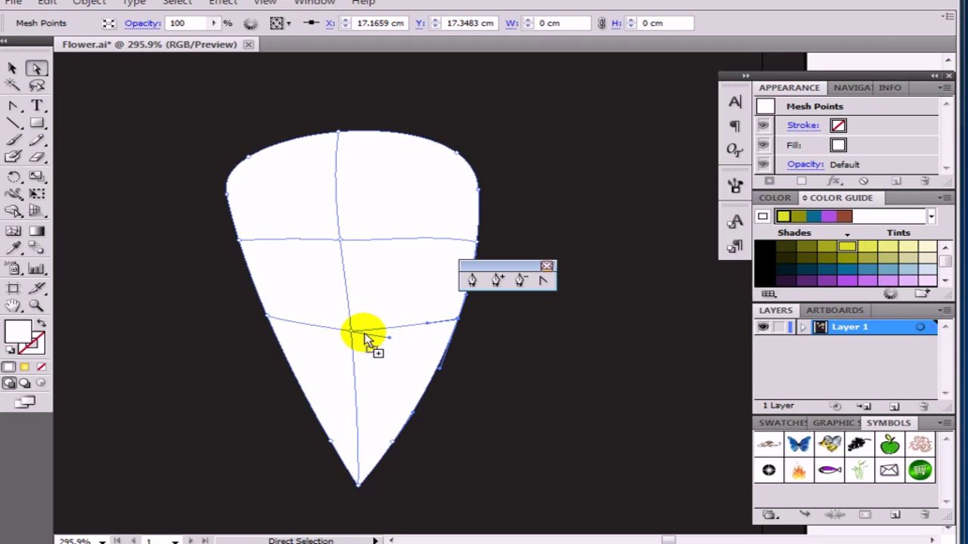
left_click_drag(350, 330, 350, 331)
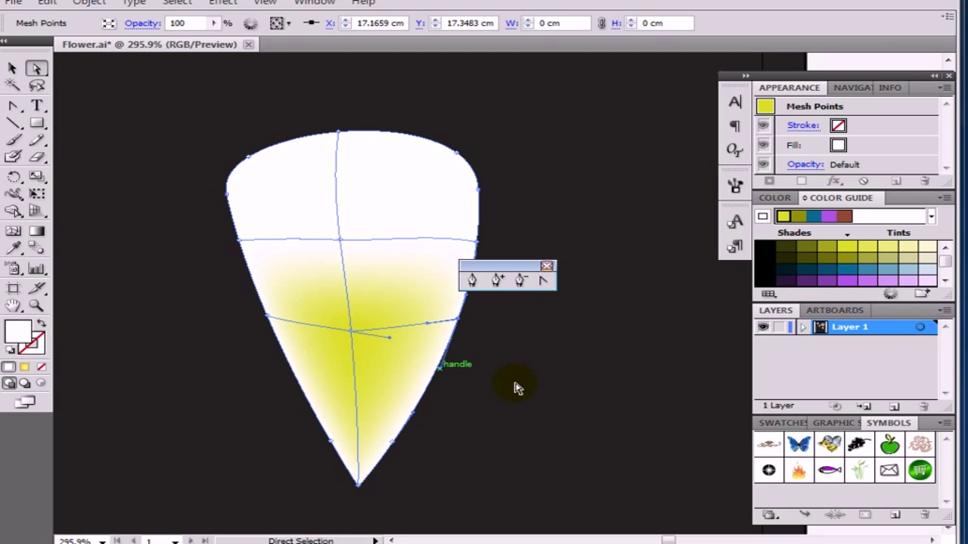
Bend the right half of the petal's lower mesh line downward, and shift its central mesh point slightly to the right.
scroll(500, 384, "up", 2)
scroll(500, 384, "down", 4)
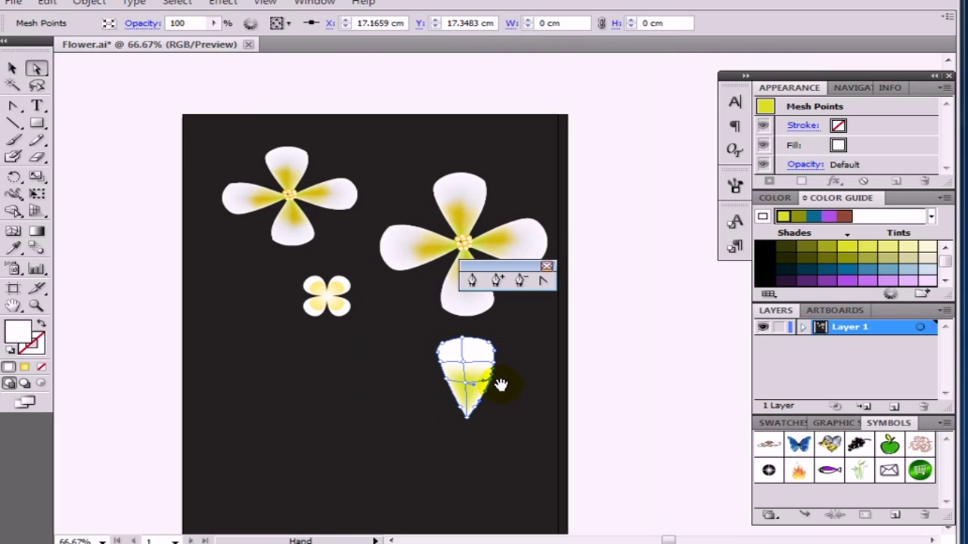
scroll(394, 403, "right", 3)
scroll(307, 422, "up", 5)
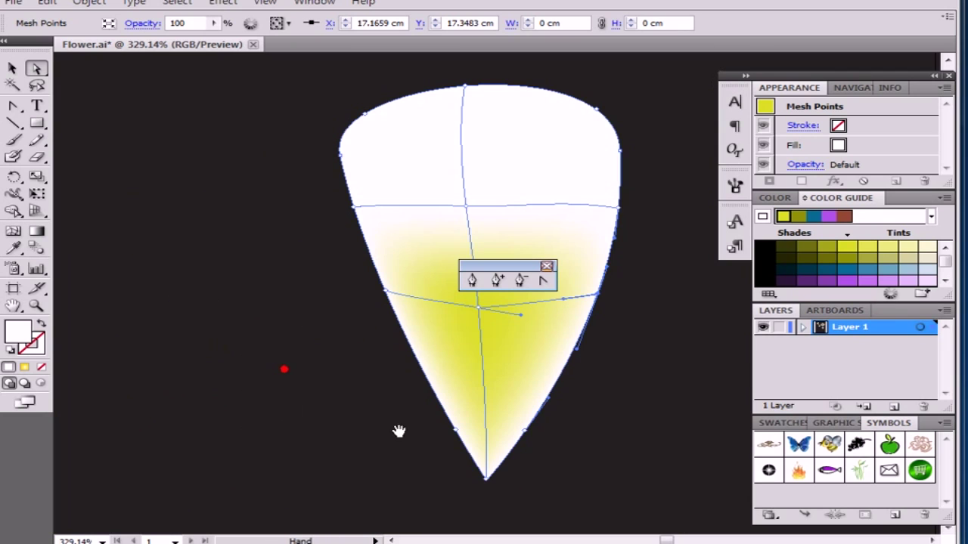
scroll(403, 447, "right", 2)
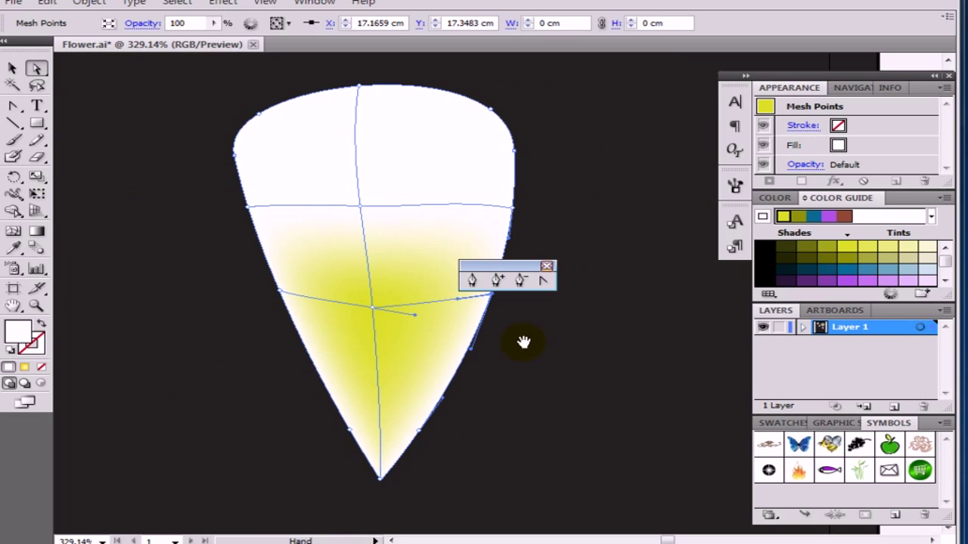
scroll(458, 377, "down", 2)
left_click_drag(458, 376, 453, 443)
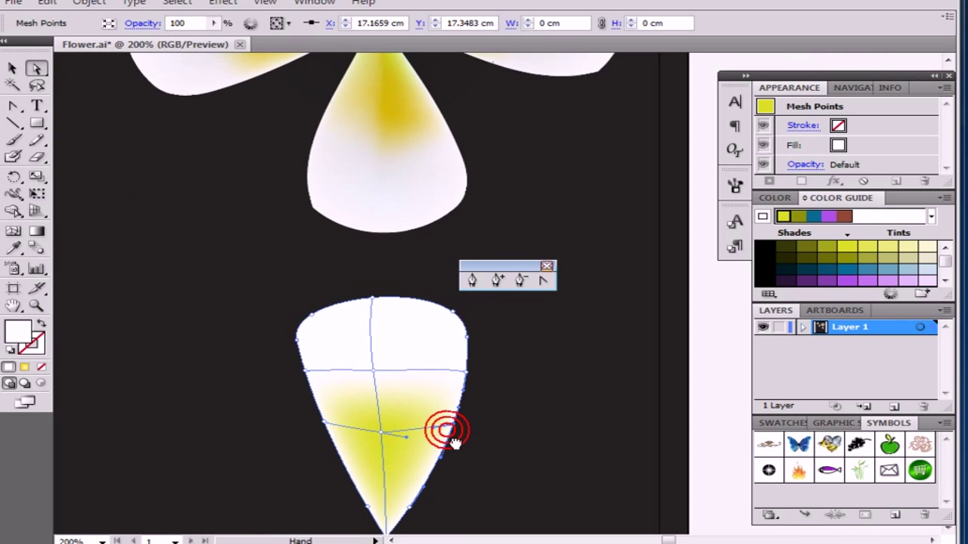
scroll(432, 405, "down", 1)
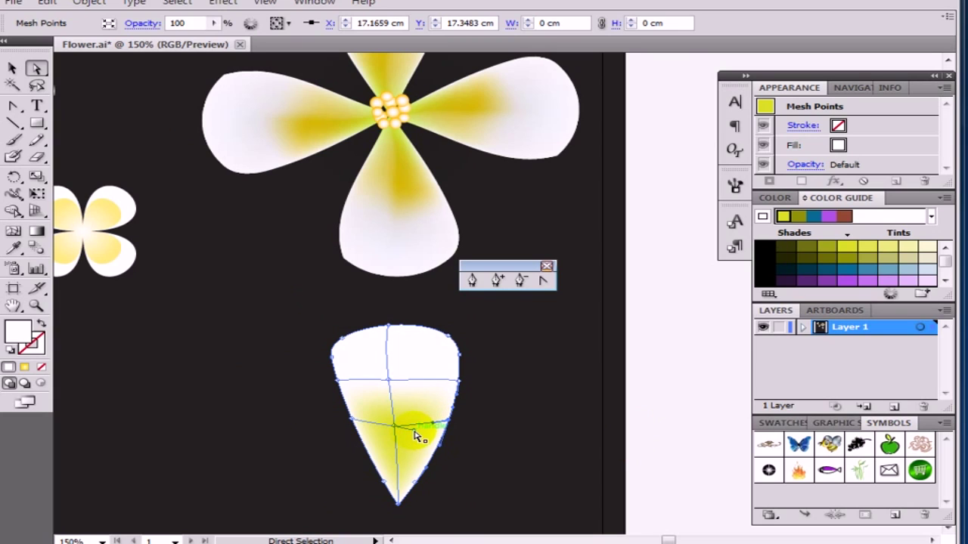
left_click_drag(416, 436, 403, 455)
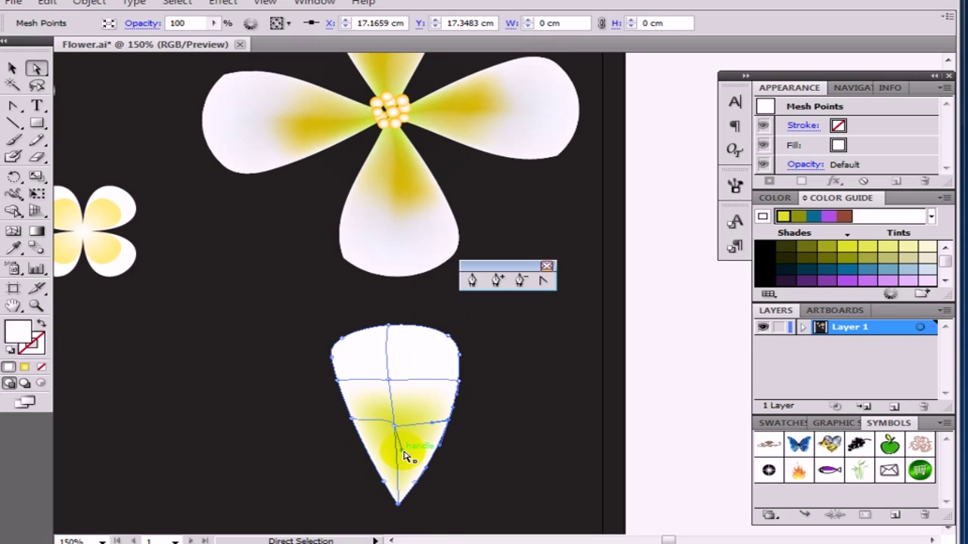
left_click_drag(435, 422, 432, 443)
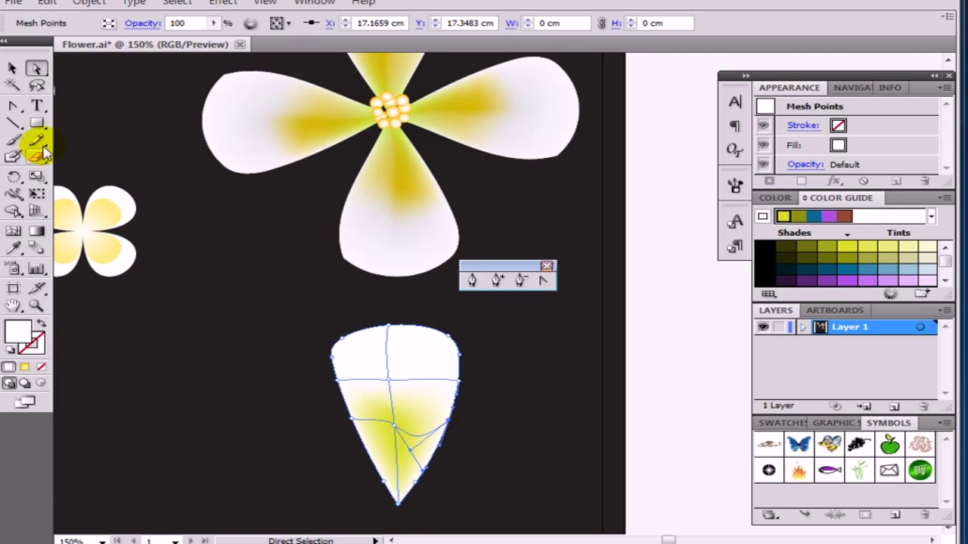
left_click(321, 442)
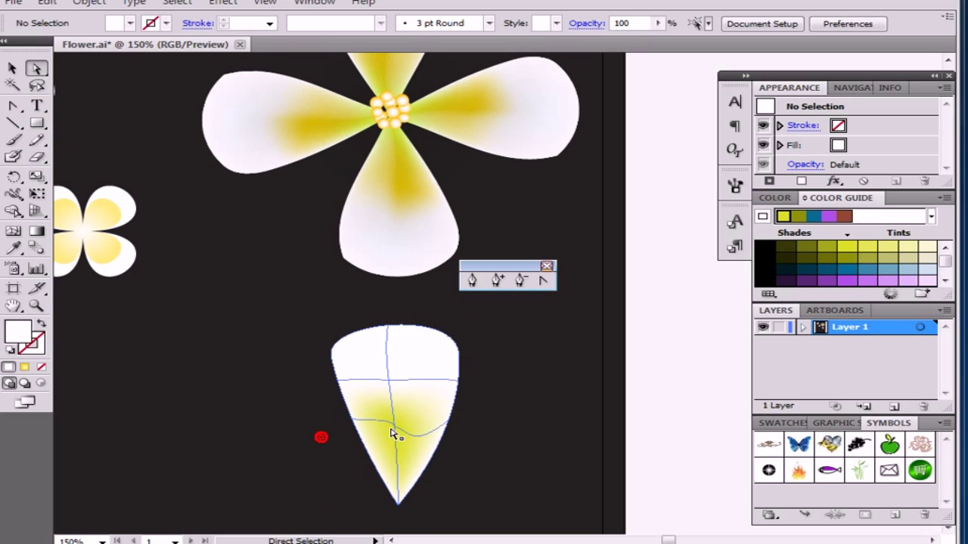
left_click_drag(397, 432, 402, 431)
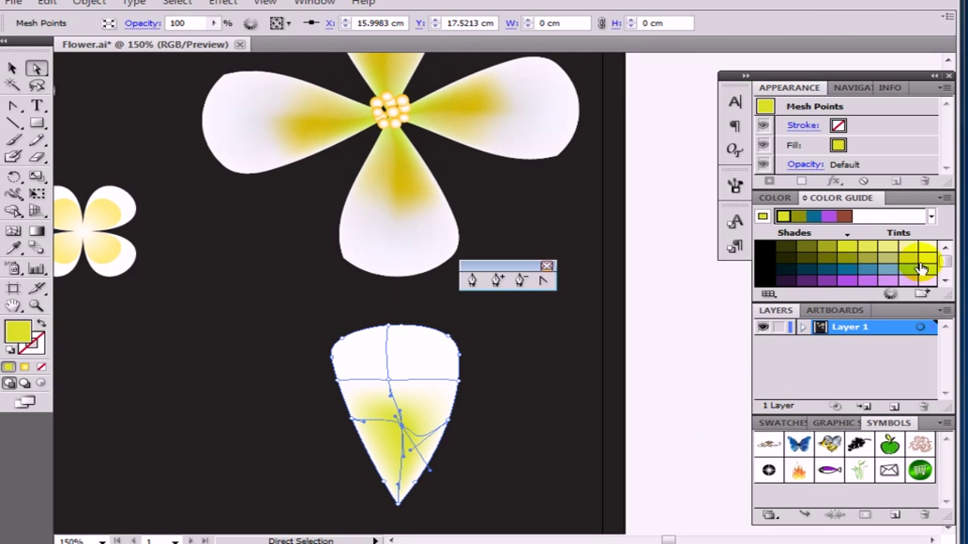
Mix a green by raising the central mesh point's cyan to 44%, and undo the recoloring of the point.
scroll(943, 265, "down", 1)
scroll(943, 265, "up", 1)
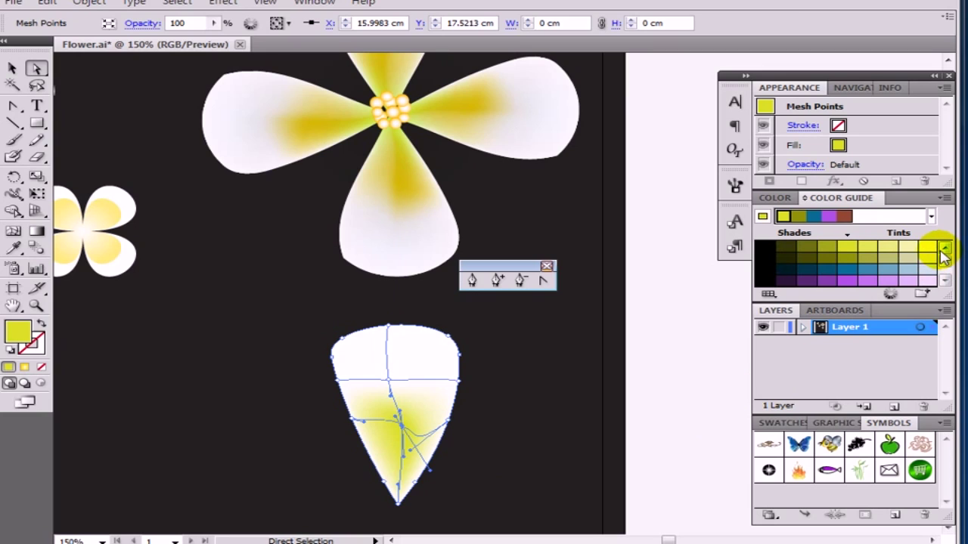
left_click_drag(926, 250, 402, 505)
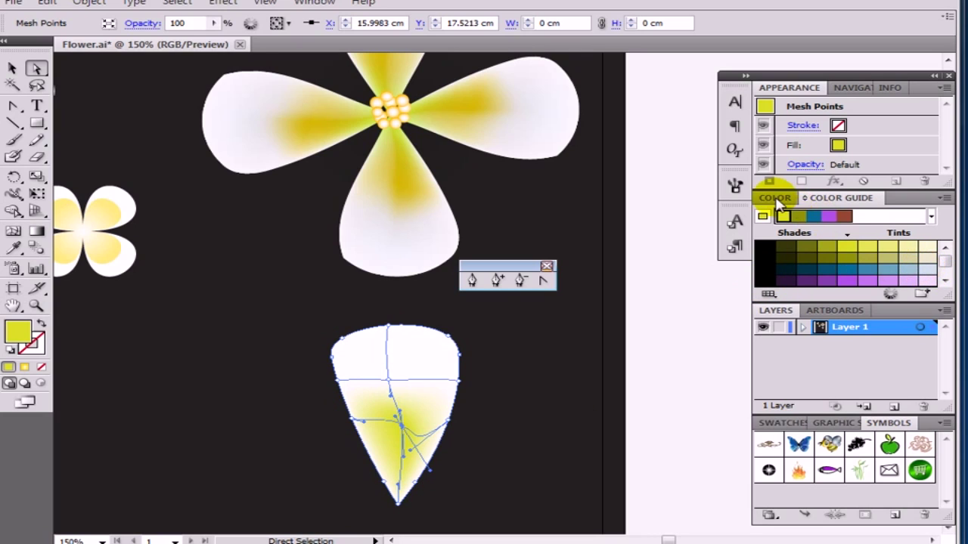
left_click(776, 200)
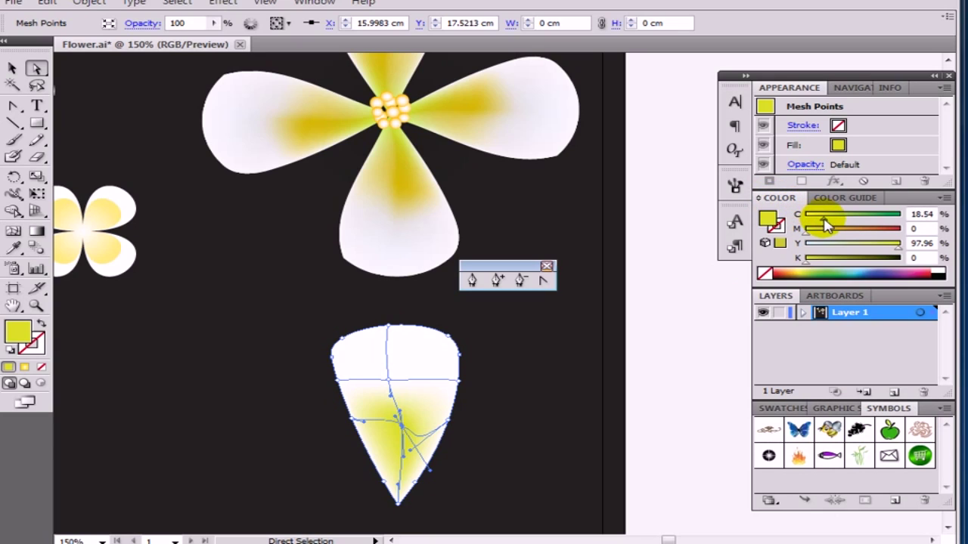
left_click_drag(825, 225, 846, 229)
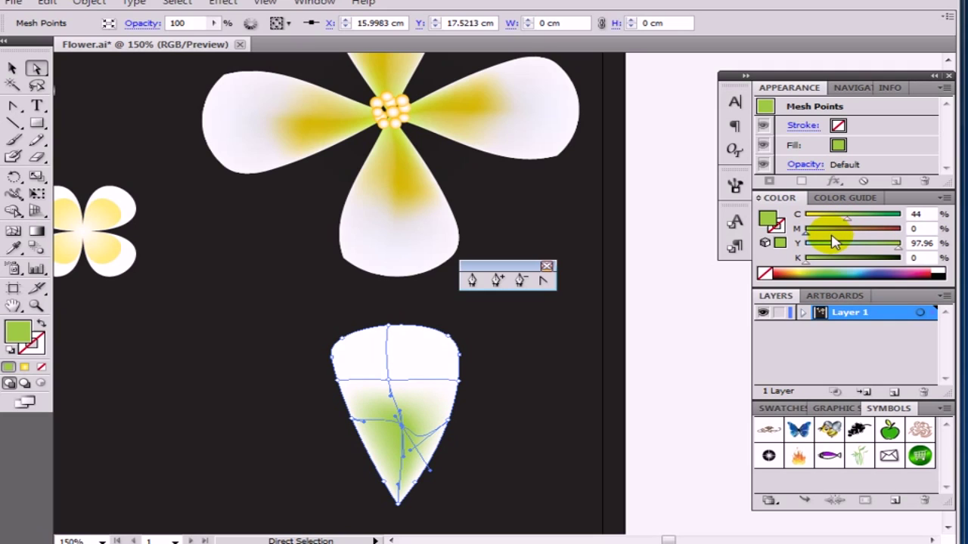
key("ctrl+z")
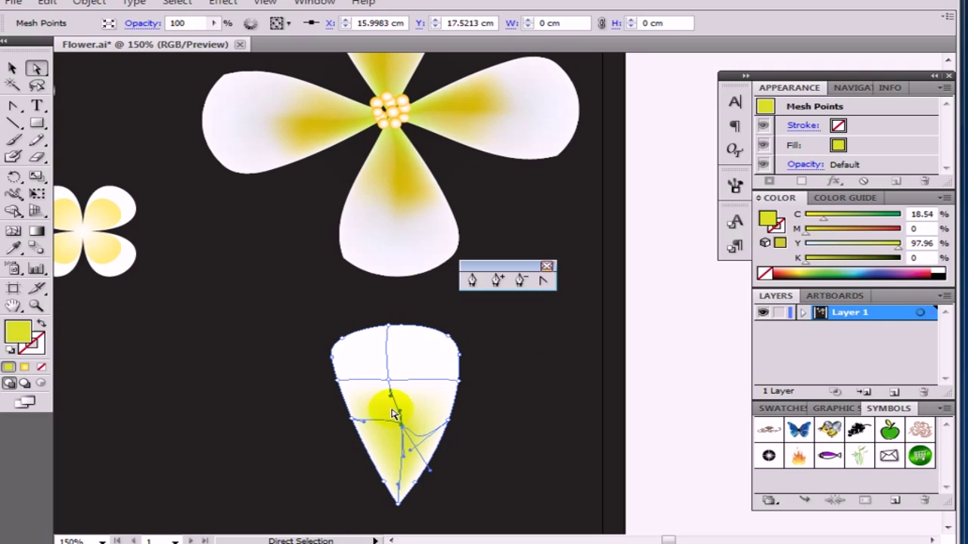
Color the mesh point at the petal's bottom tip with the green base swatch of the Color Guide, and deselect the petal.
left_click(843, 198)
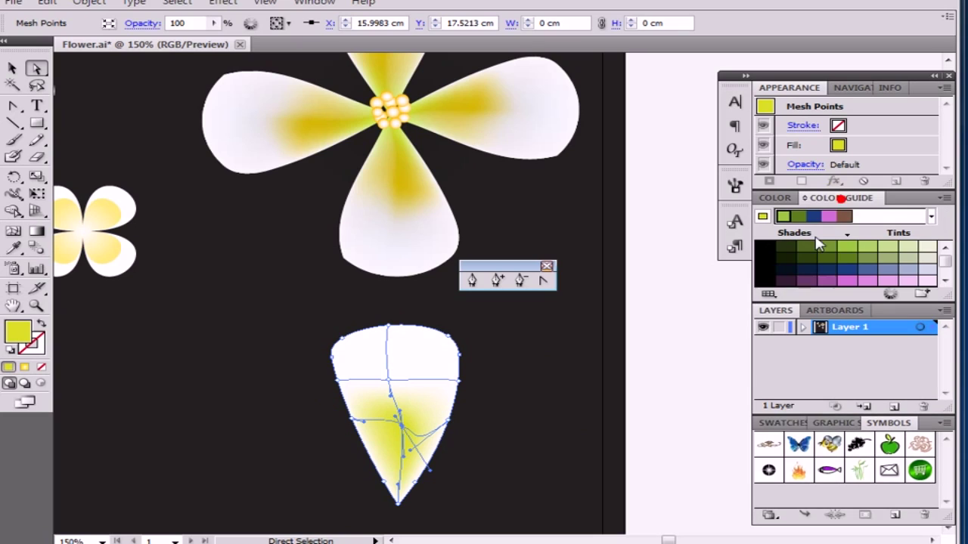
left_click_drag(845, 251, 830, 255)
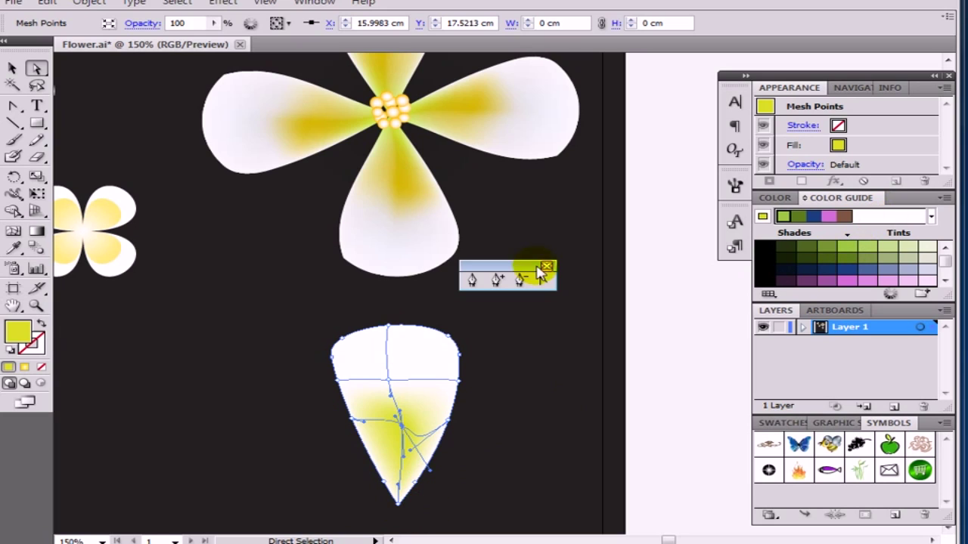
left_click(152, 357)
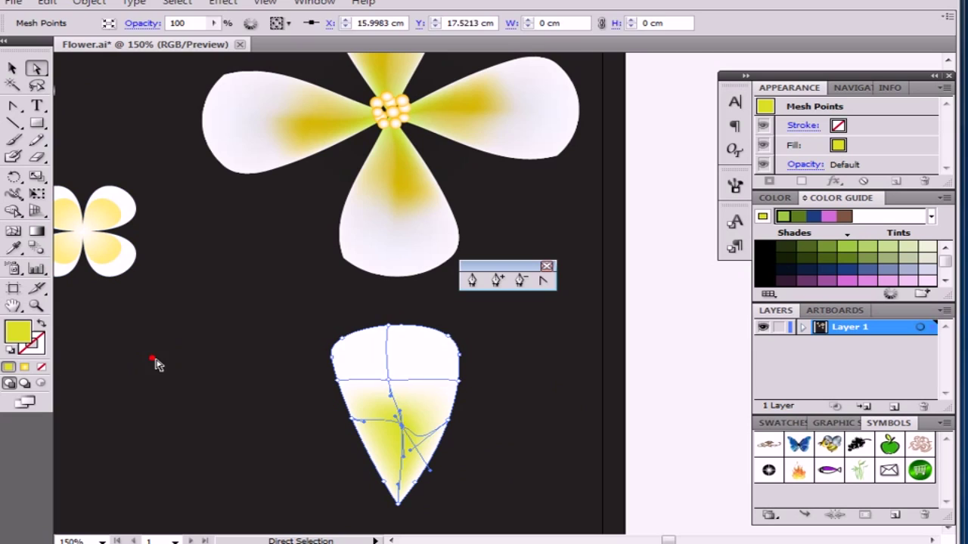
left_click(394, 502)
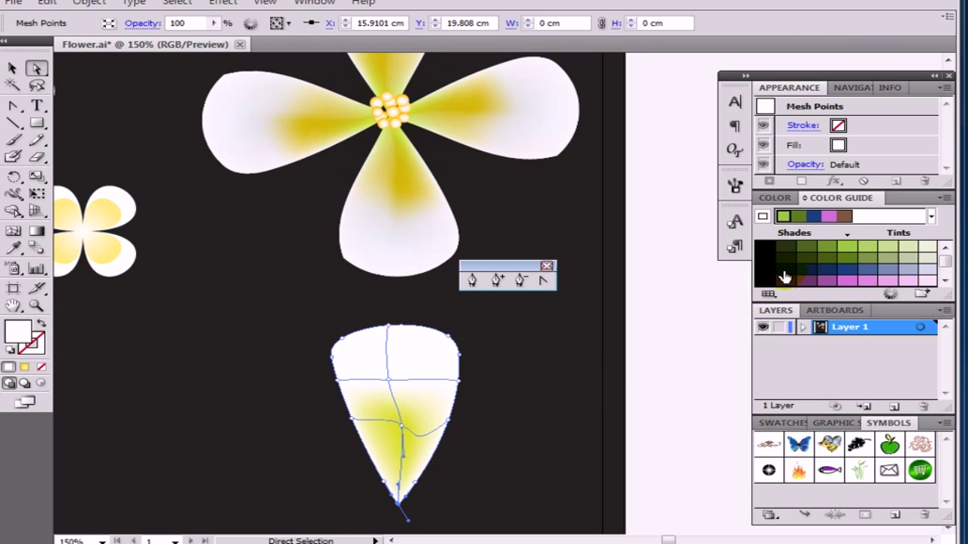
left_click_drag(844, 250, 860, 250)
left_click(849, 250)
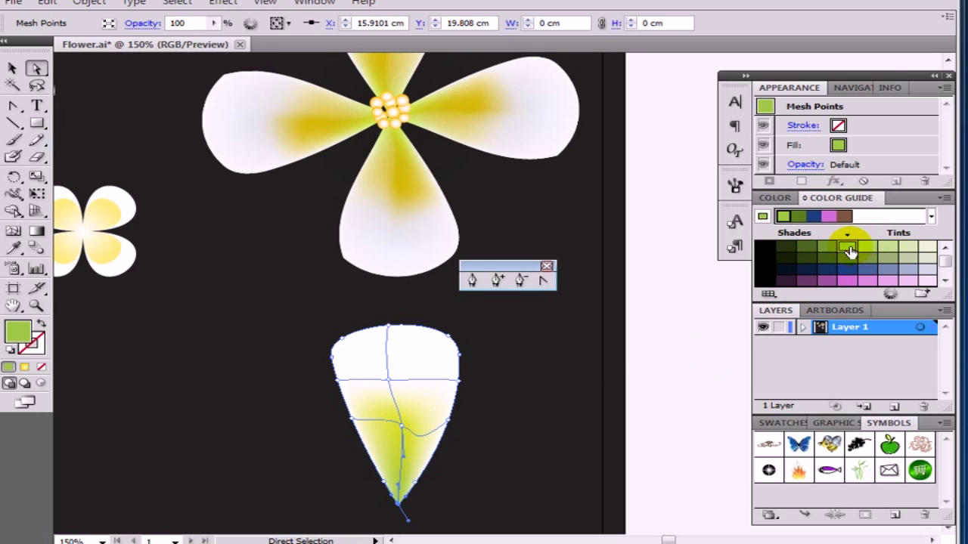
left_click(485, 449)
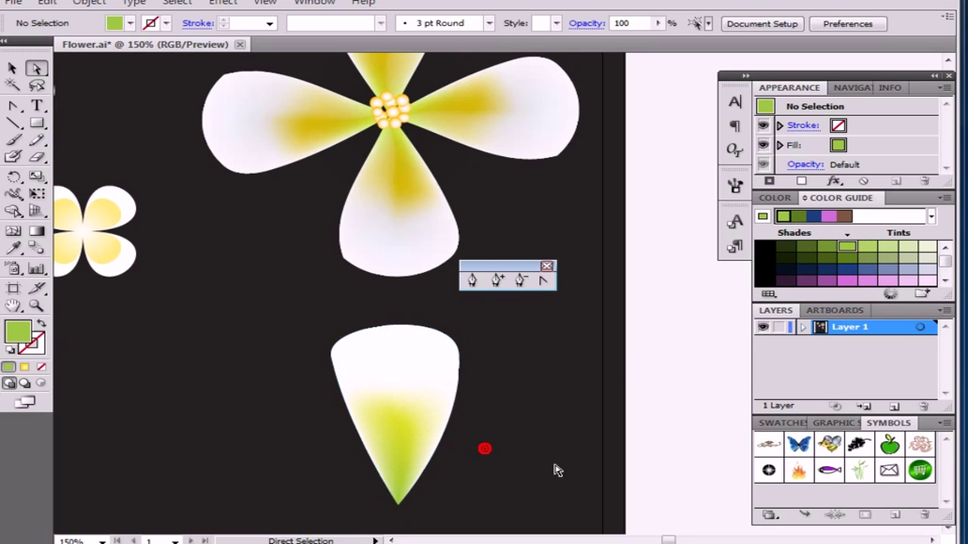
Examine the petal's mesh coloring up close and compare it with the lower petal of the large example flower.
left_click(325, 409)
left_click_drag(464, 379, 418, 460)
left_click_drag(424, 412, 427, 420)
left_click_drag(398, 367, 406, 432)
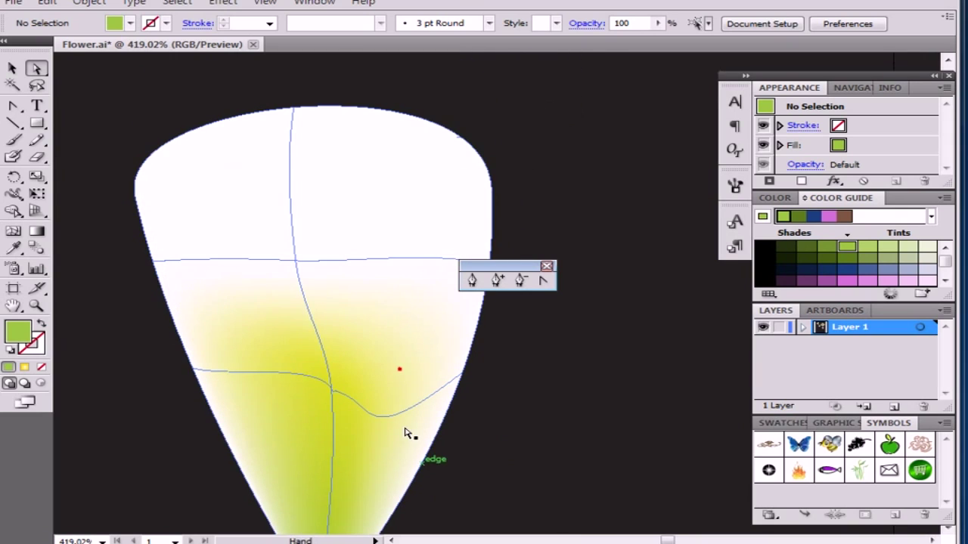
key("ctrl+minus")
key("ctrl+minus")
key("ctrl+minus")
key("ctrl+minus")
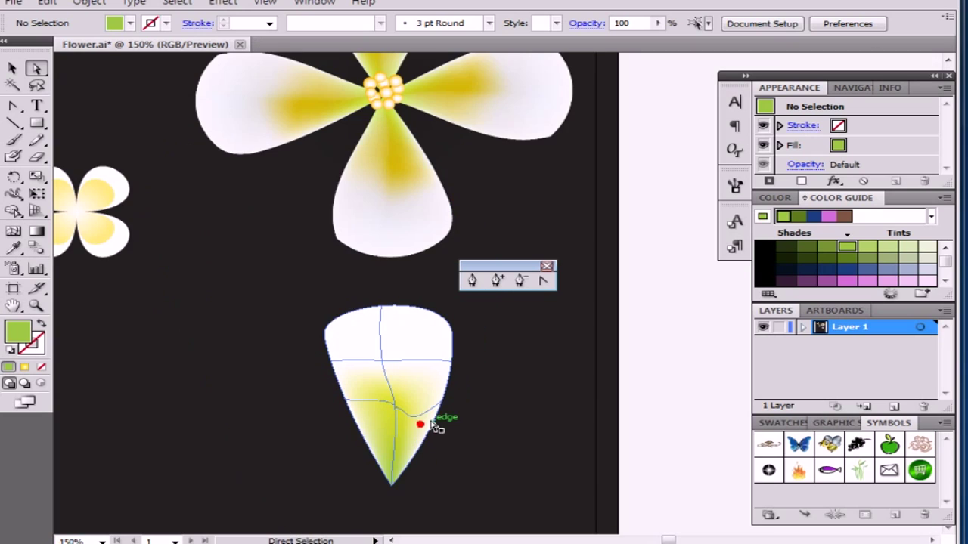
left_click_drag(424, 461, 423, 459)
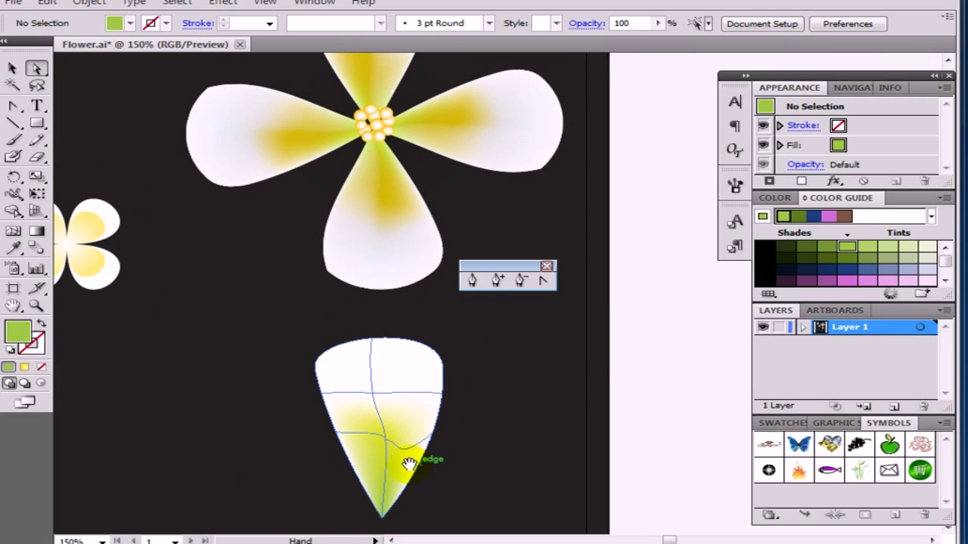
left_click_drag(382, 204, 385, 248)
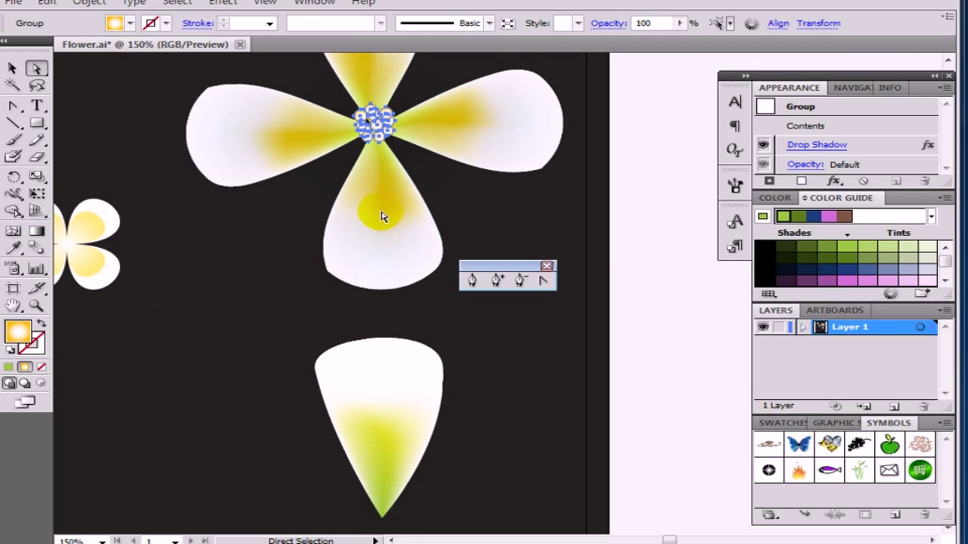
scroll(391, 411, "down", 2)
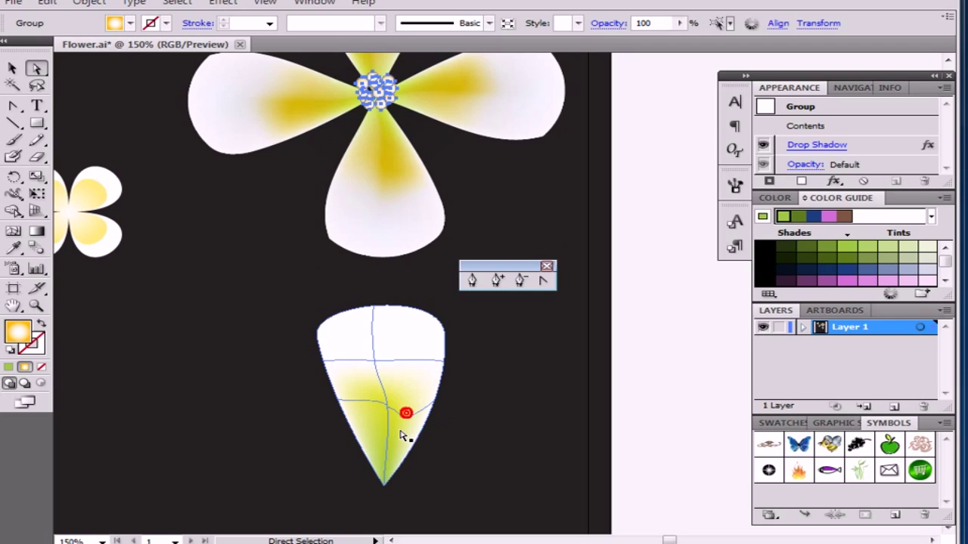
Curve the mesh centerline between the lower mesh line and the petal's tip, and select all of the petal's mesh points.
left_click_drag(389, 430, 371, 449)
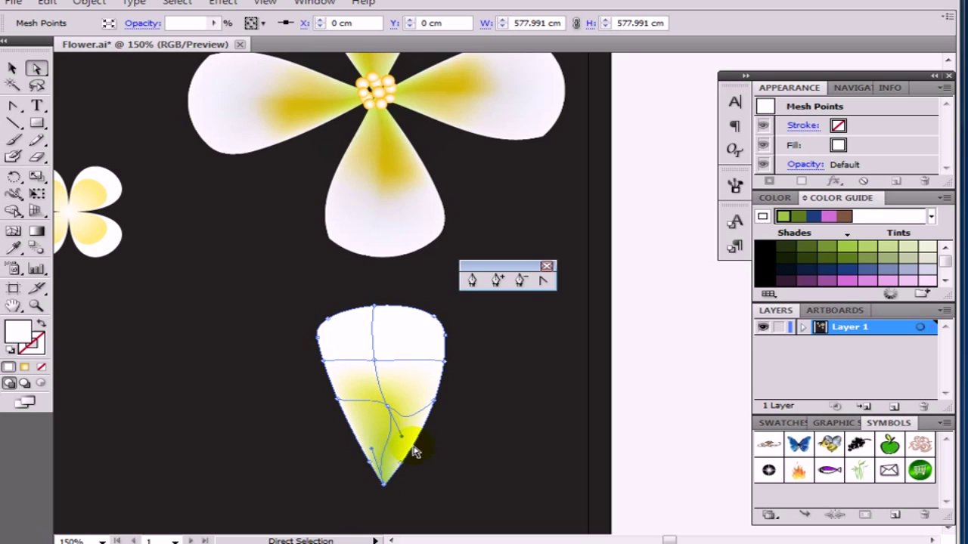
left_click(402, 439)
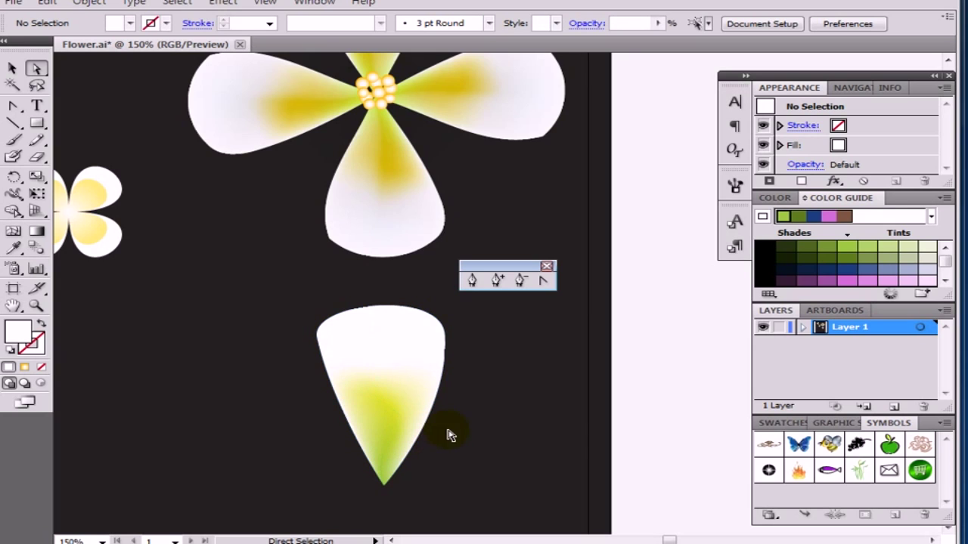
left_click(400, 425)
key("ctrl+minus")
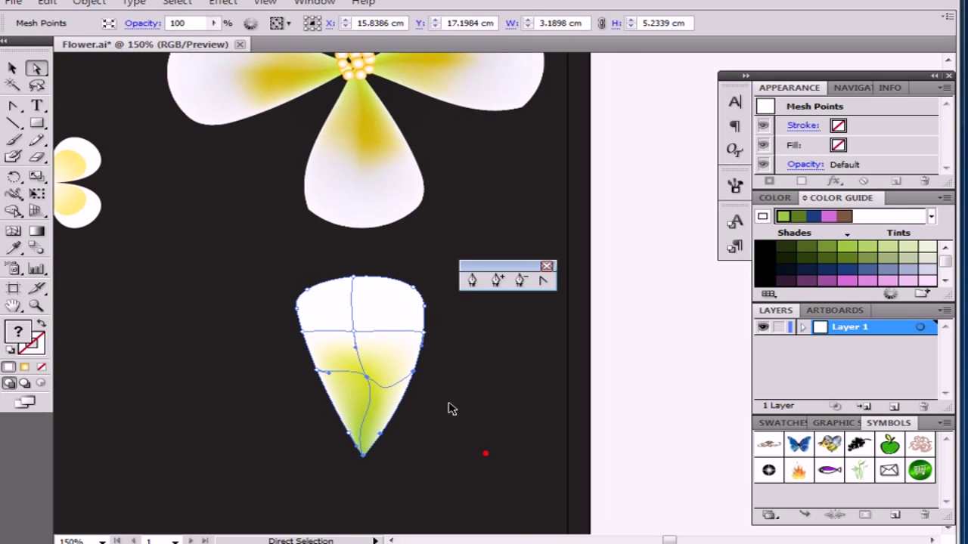
left_click(453, 409)
left_click_drag(444, 337, 302, 452)
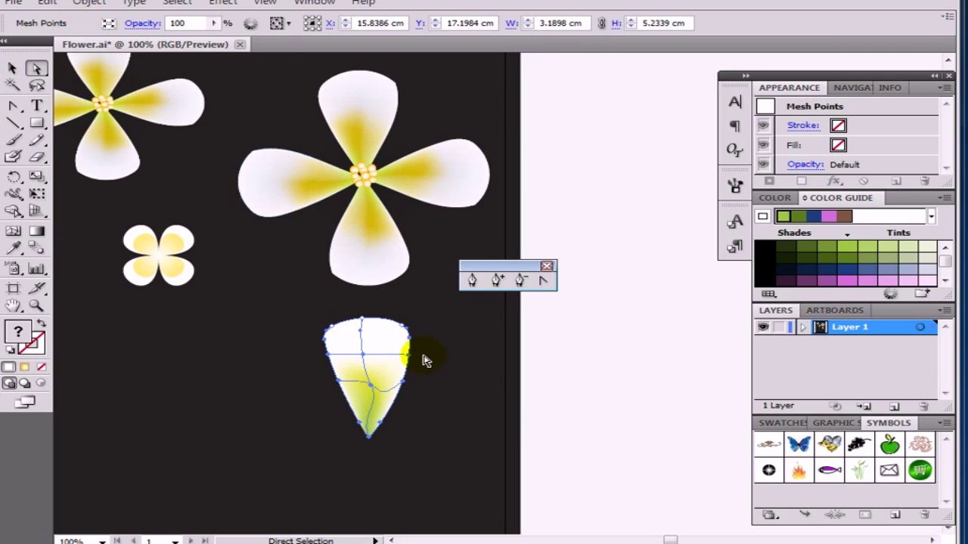
left_click(89, 3)
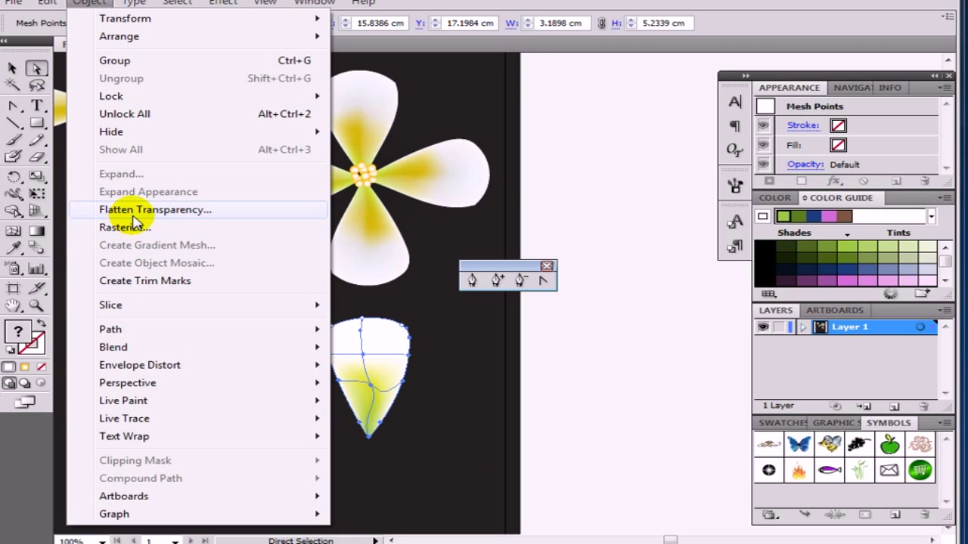
left_click(479, 380)
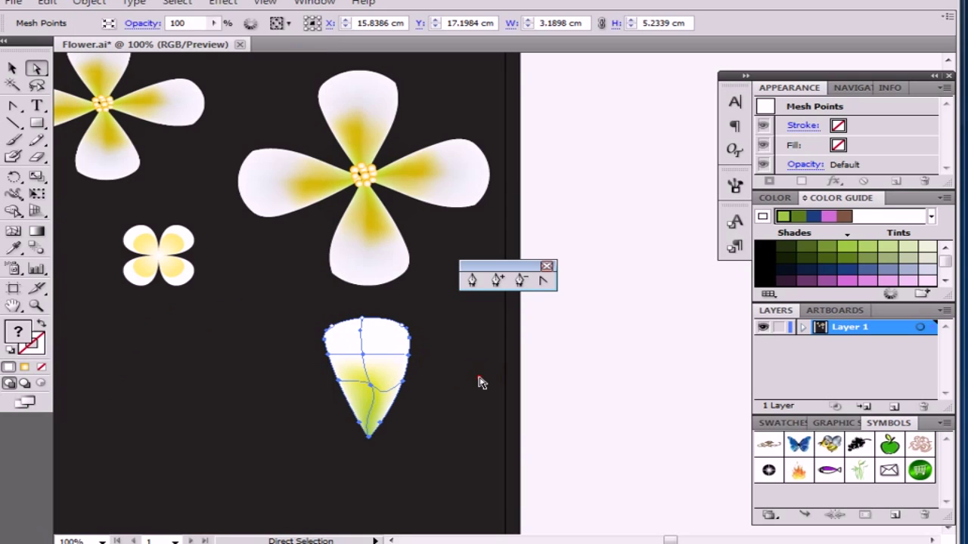
left_click_drag(443, 344, 195, 251)
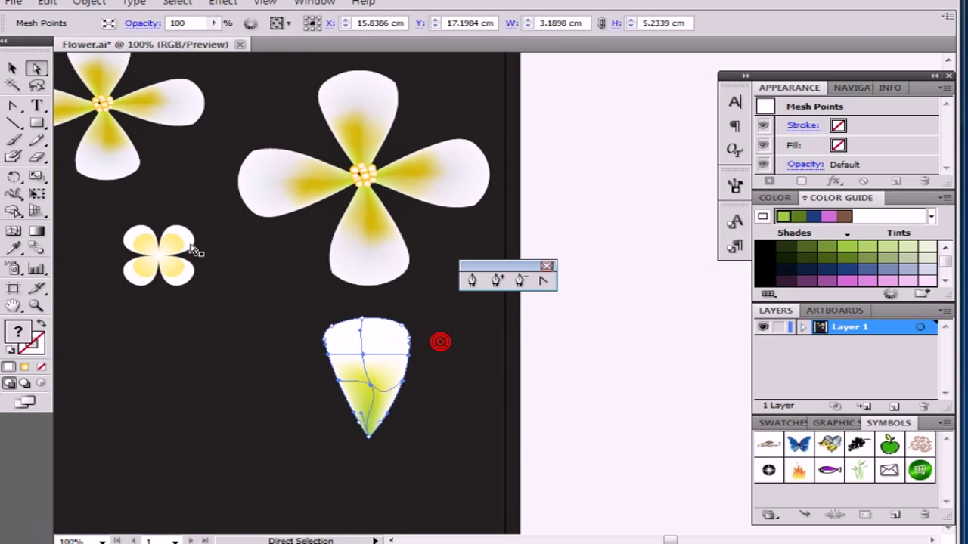
left_click(87, 4)
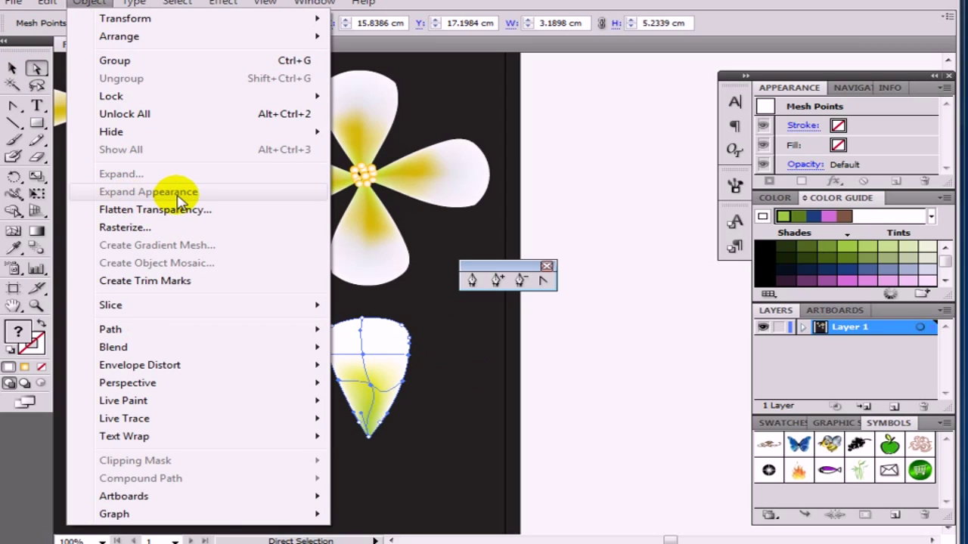
left_click(575, 390)
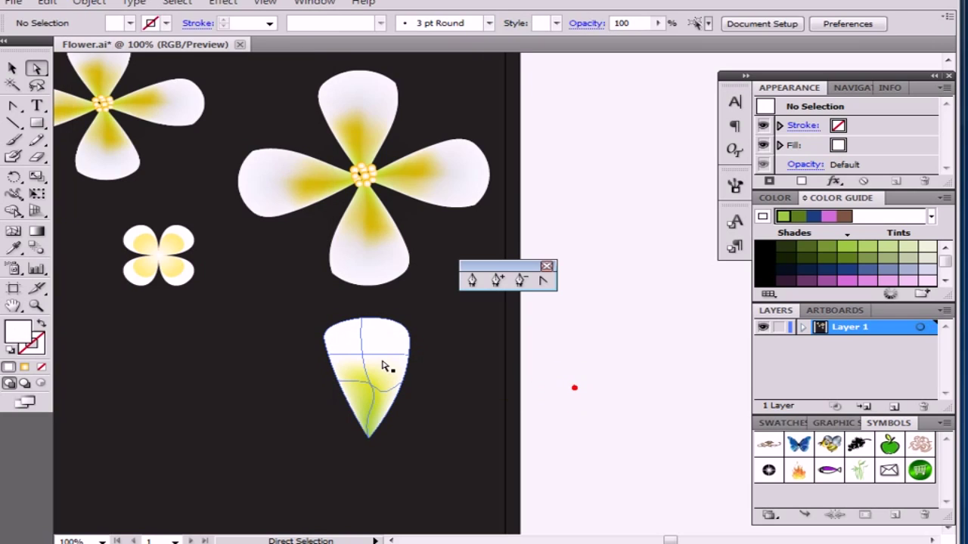
left_click(382, 364)
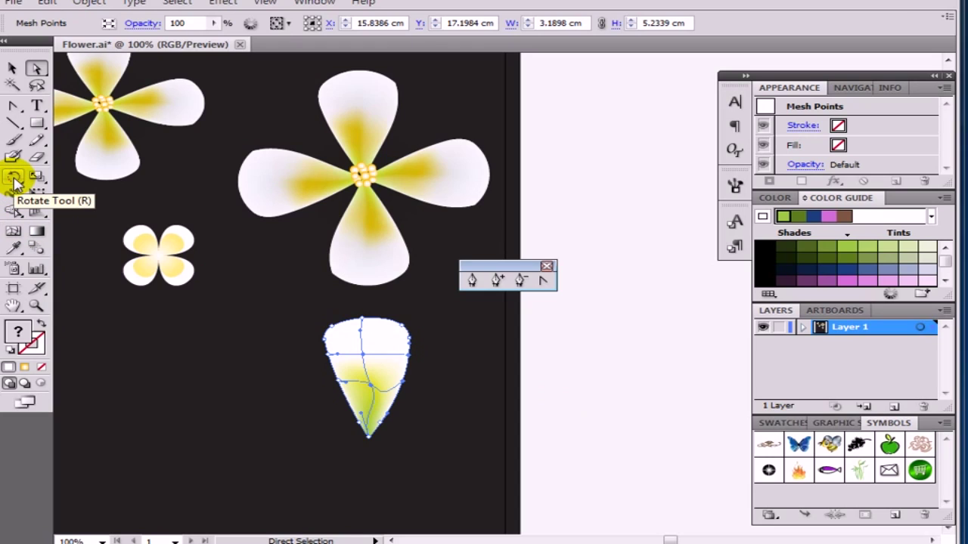
left_click(14, 181)
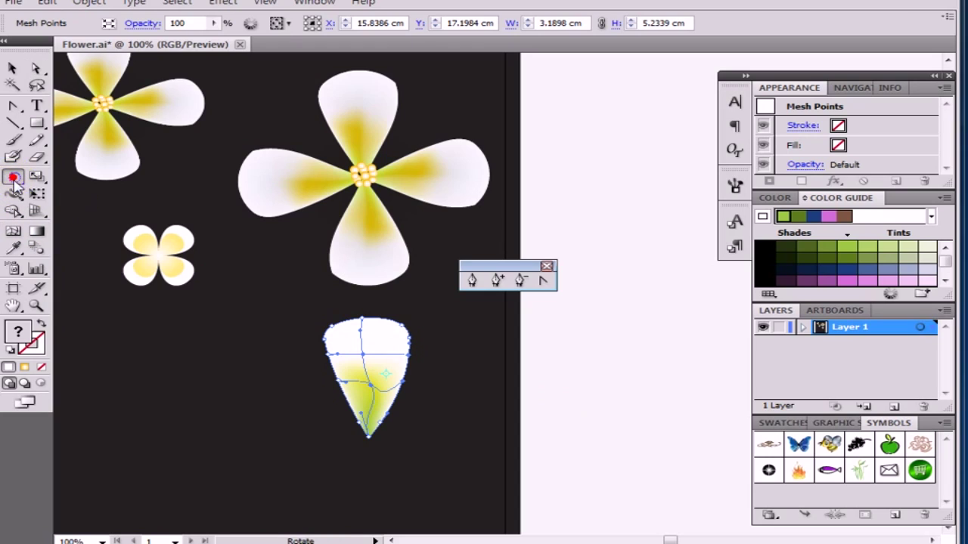
left_click(369, 436, "alt")
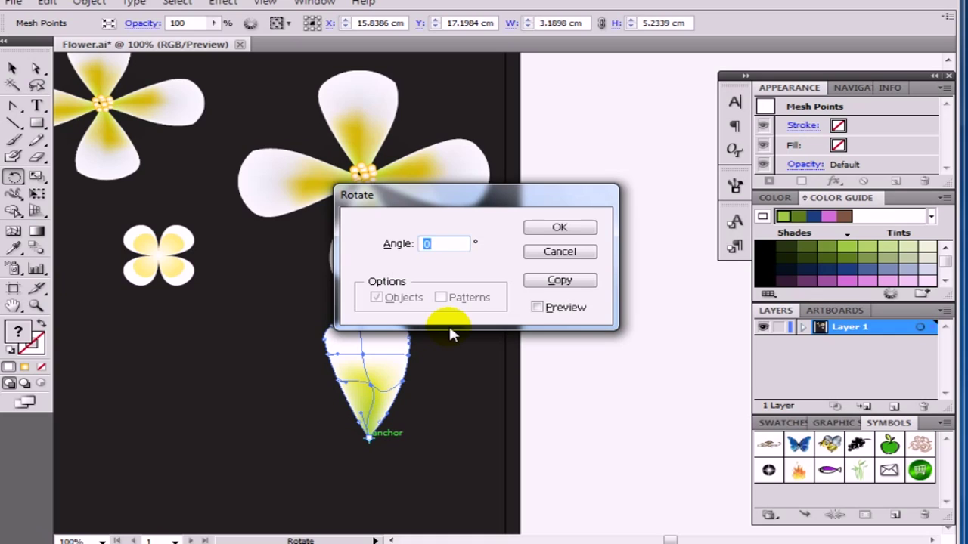
type("35")
left_click(537, 307)
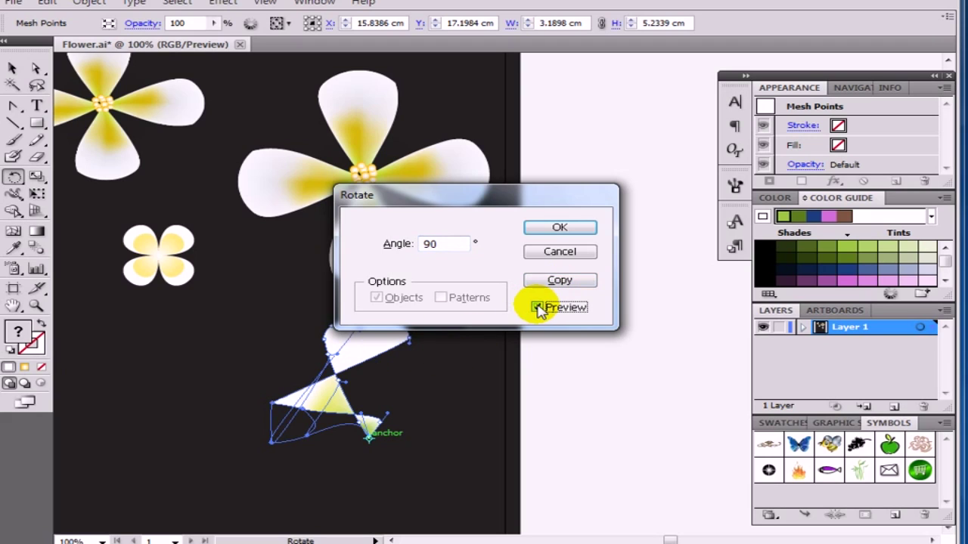
left_click(537, 307)
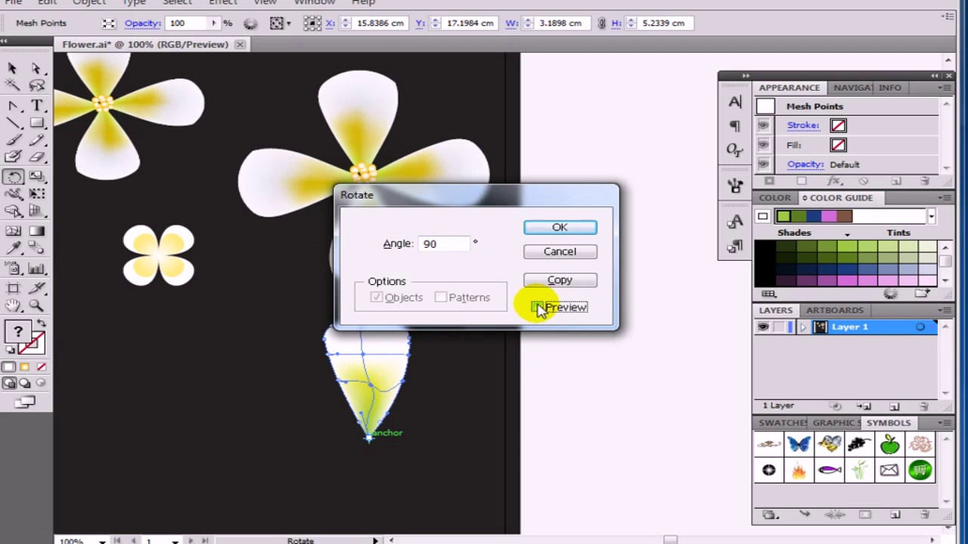
left_click(552, 254)
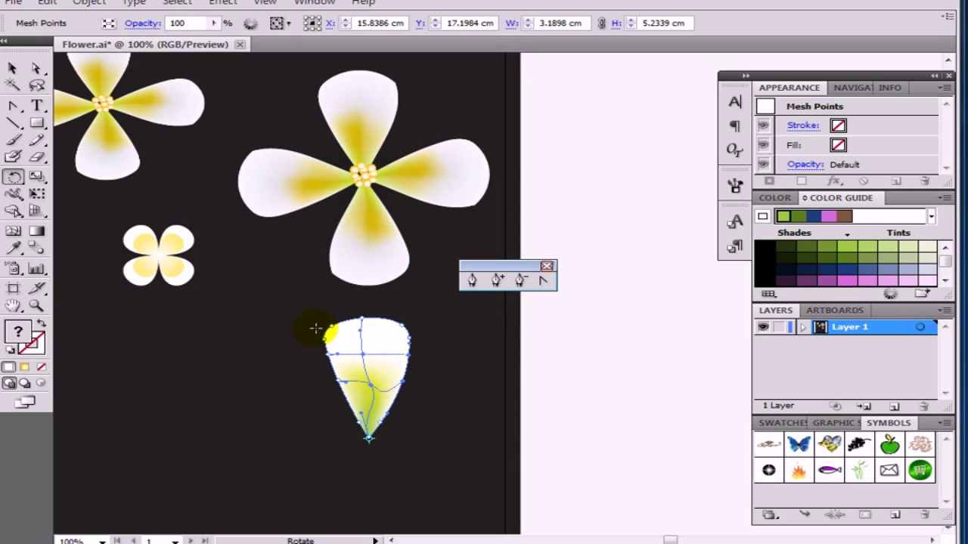
Select the whole petal object and create a copy of it rotated by 360/4 degrees about its bottom tip.
left_click(12, 68)
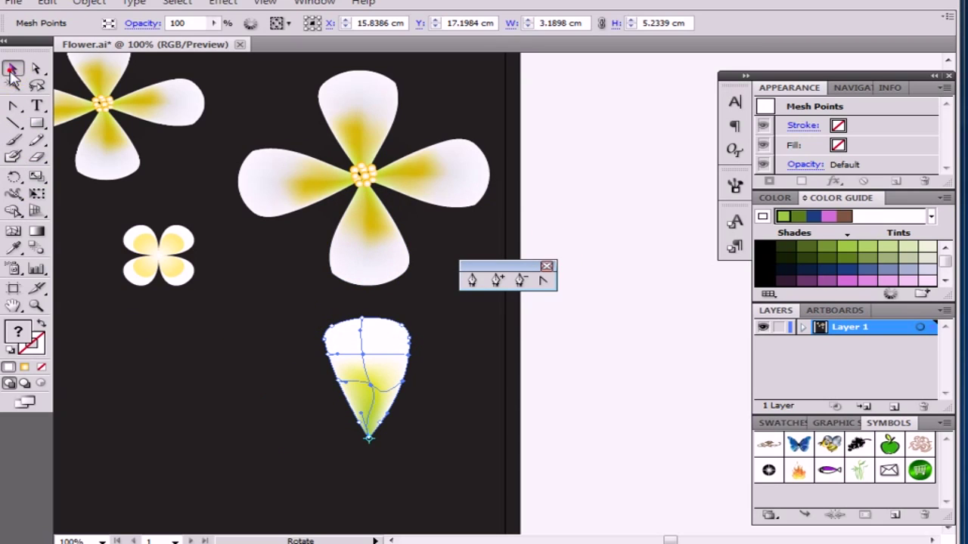
left_click(592, 448)
left_click(384, 393)
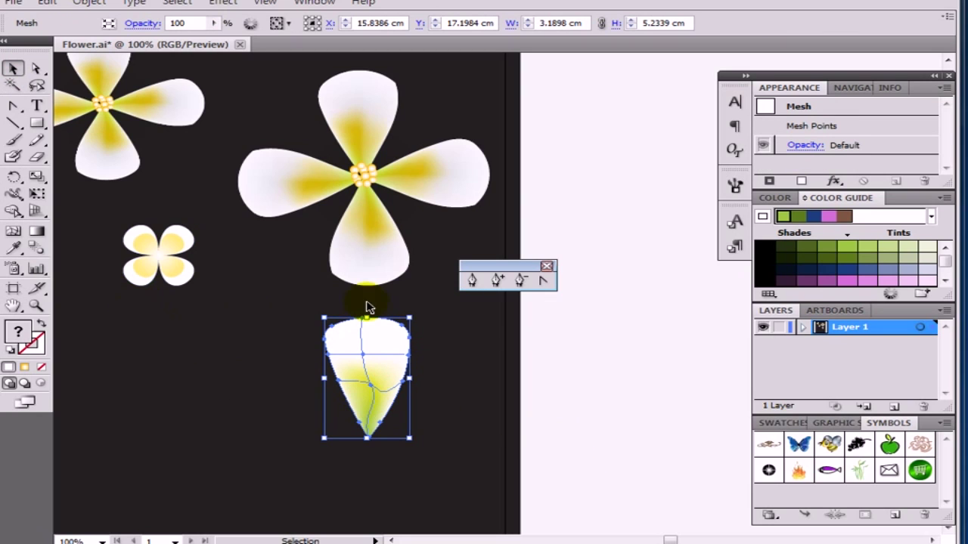
left_click(560, 330)
left_click(390, 338)
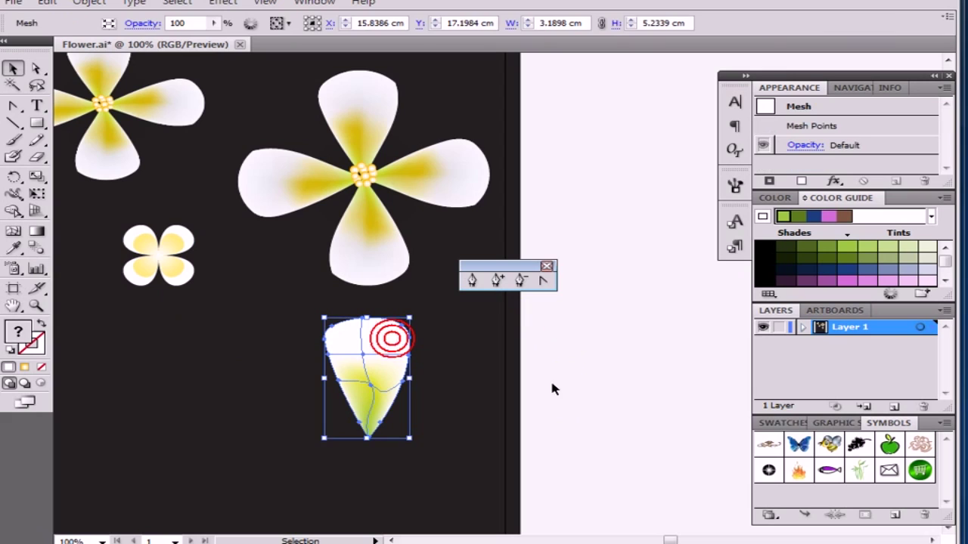
left_click(618, 389)
left_click(379, 359)
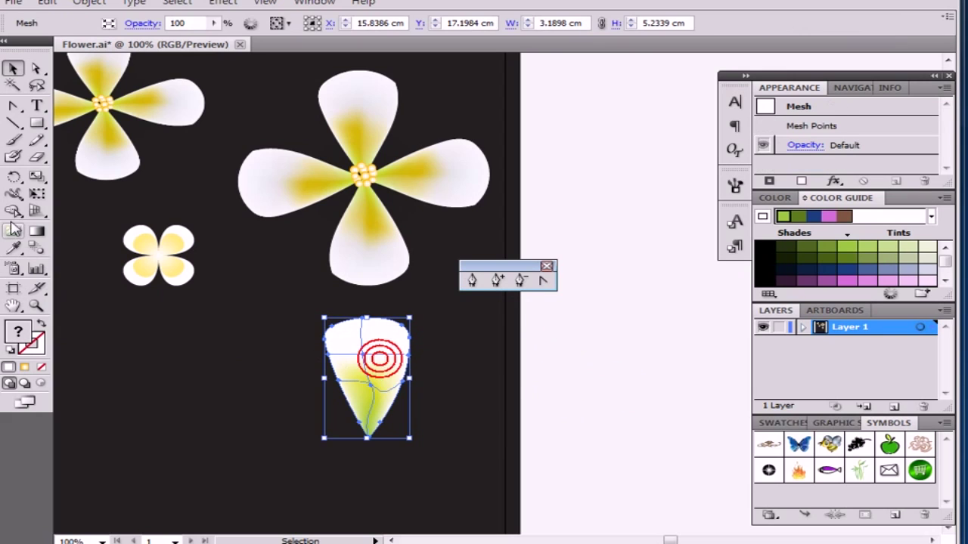
left_click(7, 194)
left_click(12, 180)
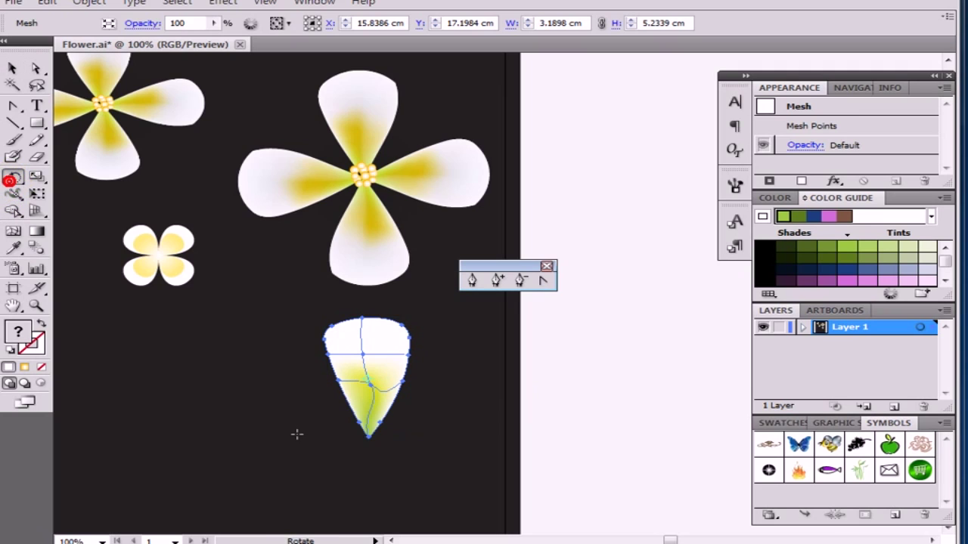
left_click(366, 437, "alt")
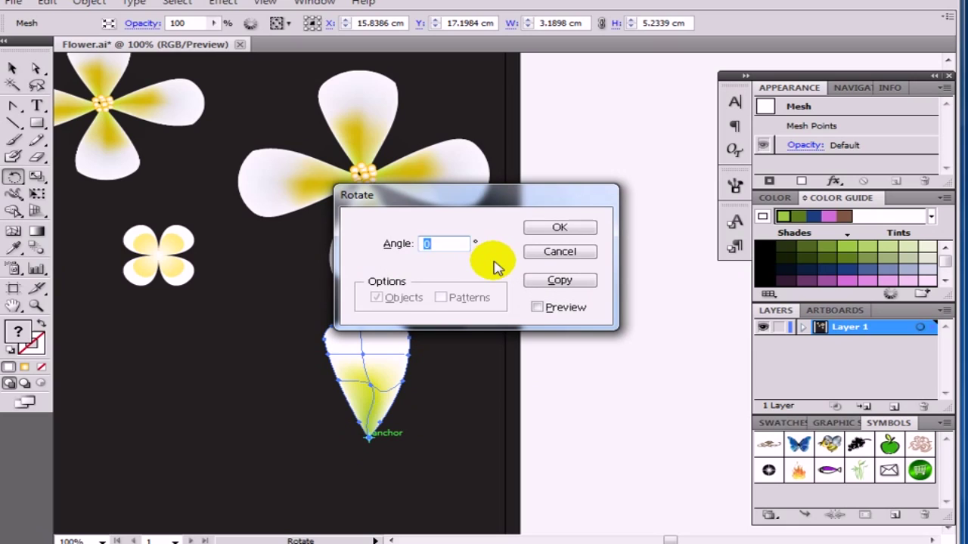
type("360/4")
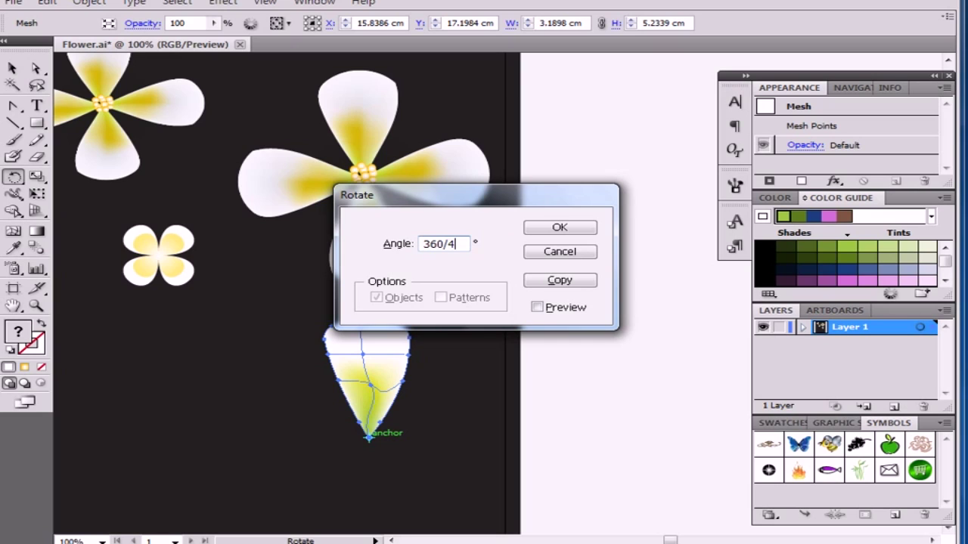
left_click(556, 310)
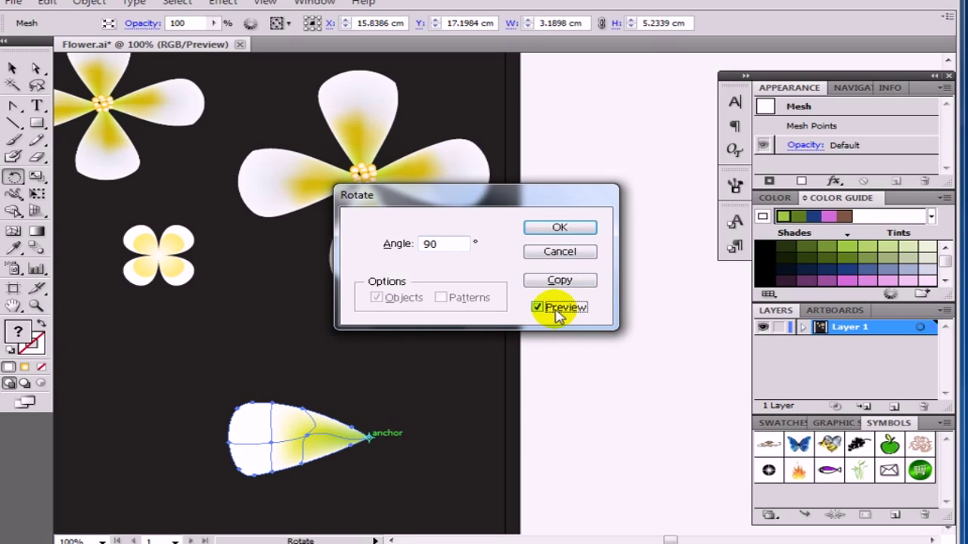
left_click(556, 310)
left_click(557, 310)
left_click(557, 310)
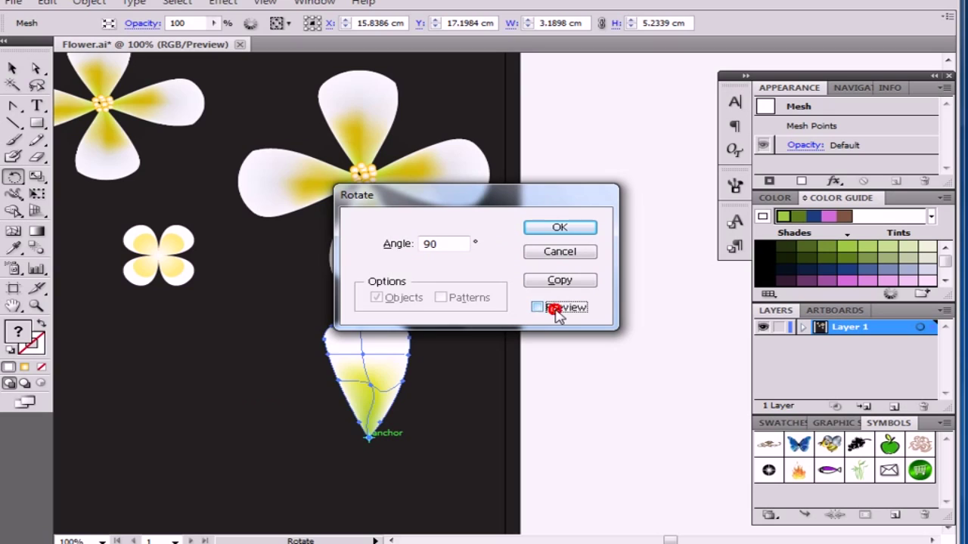
left_click(556, 310)
left_click(557, 310)
left_click(556, 310)
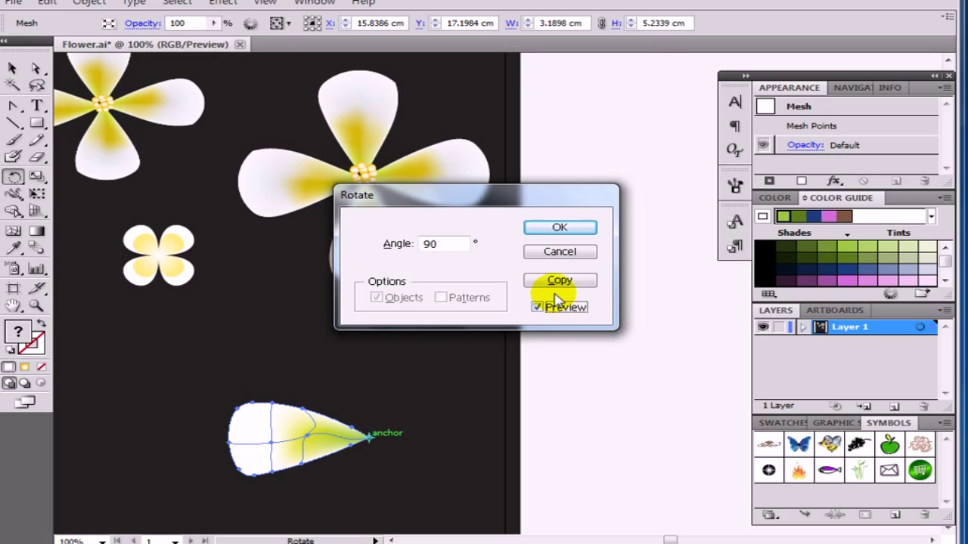
left_click(558, 281)
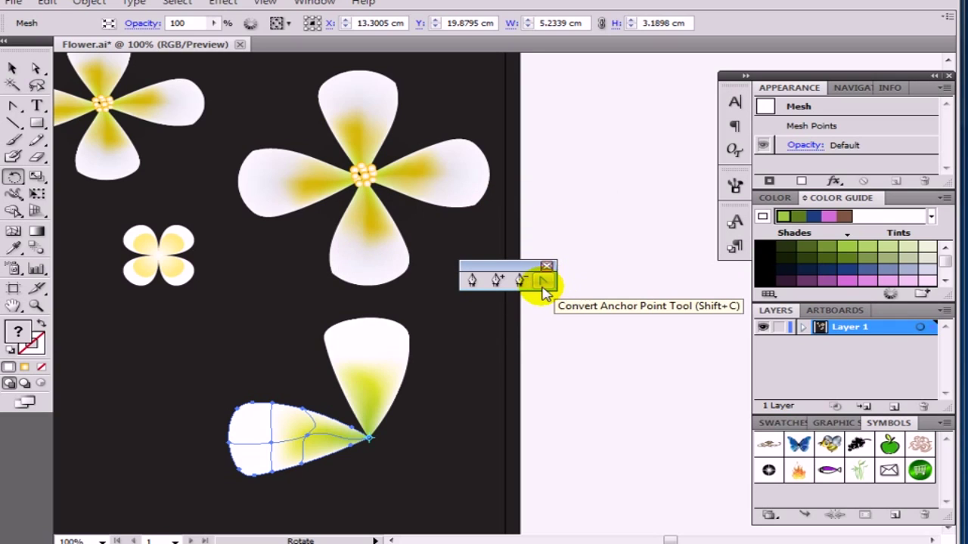
Repeat the rotated petal copy with Transform Again until the flower has four petals, and deselect it.
left_click(92, 3)
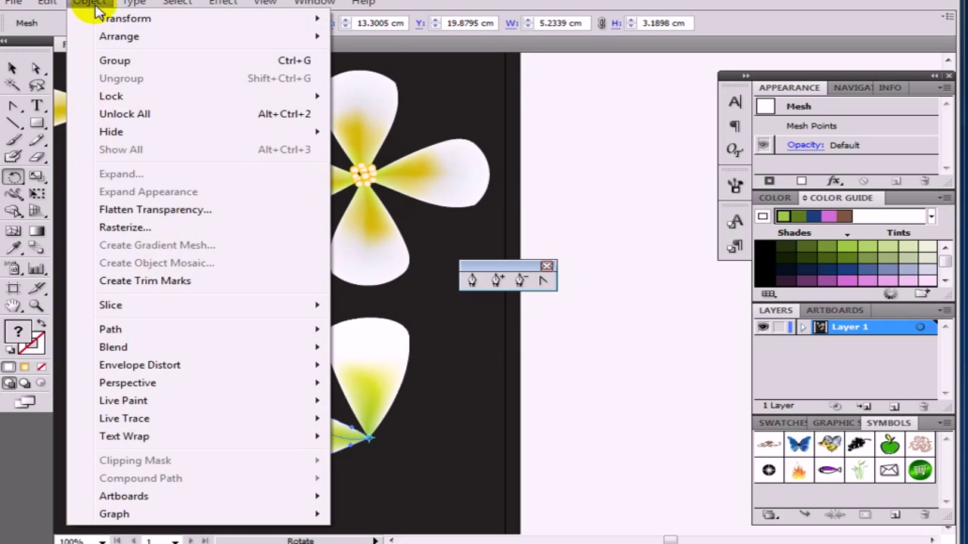
mouse_move(121, 18)
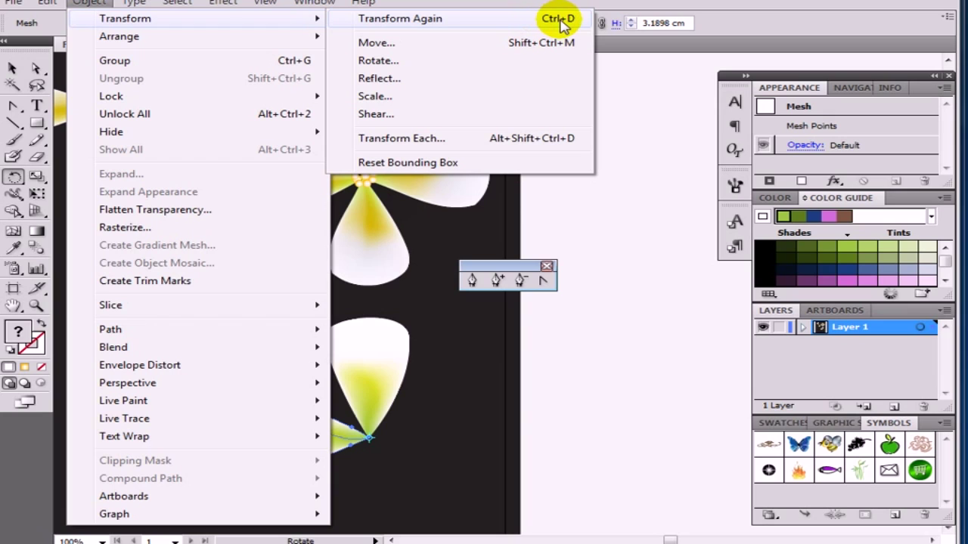
left_click(563, 26)
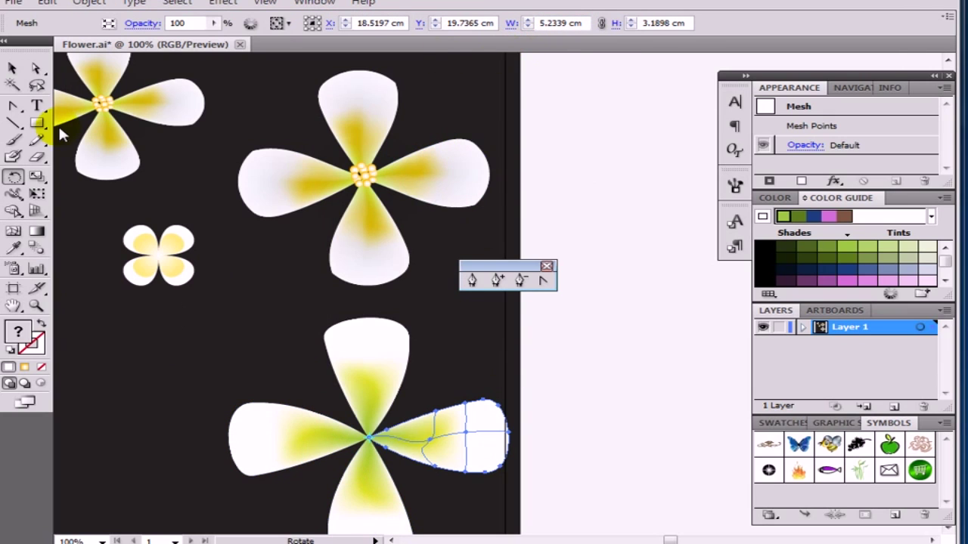
left_click(15, 69)
left_click(523, 325)
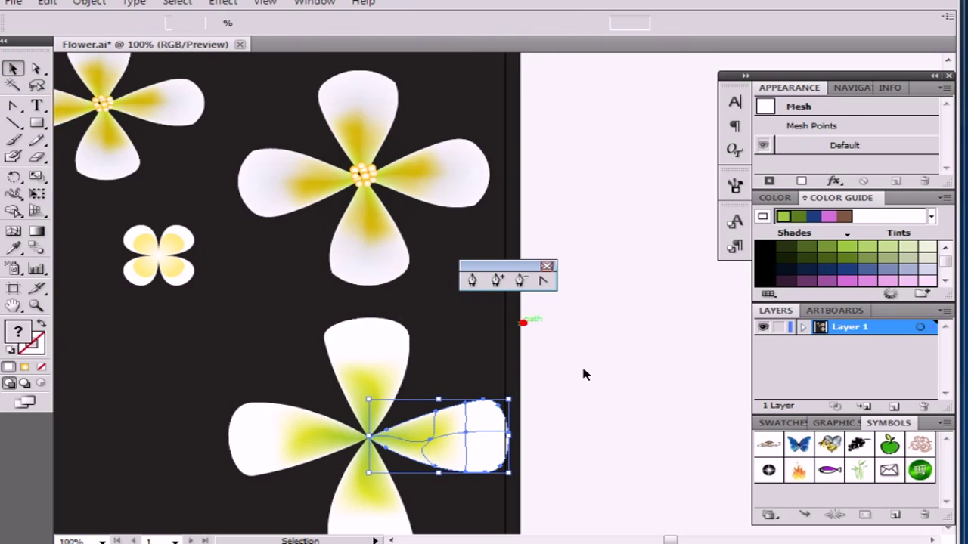
Draw a small white ellipse beside the lower petal of the large example flower and scale it down slightly.
key("space")
left_click_drag(601, 450, 564, 391)
key("ctrl+minus")
key("ctrl+minus")
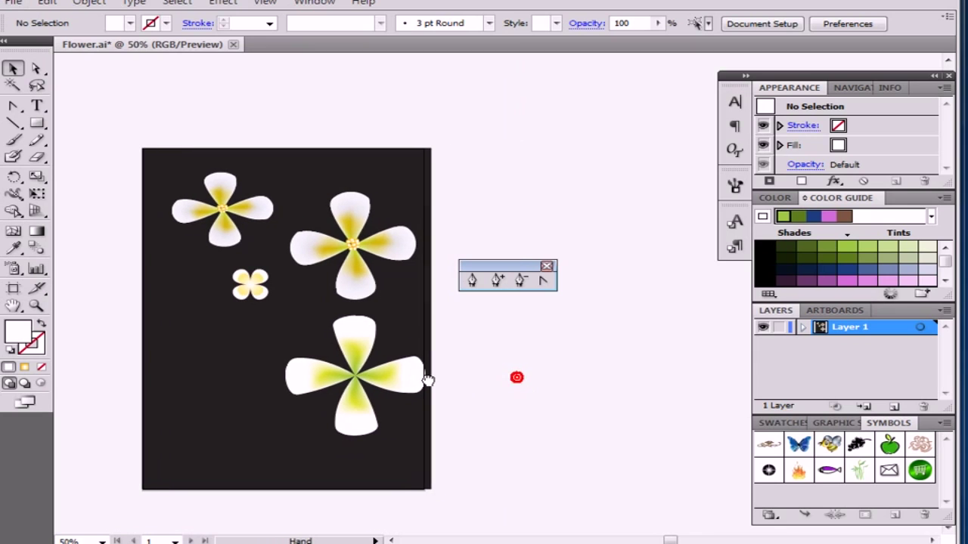
scroll(423, 346, "up", 3)
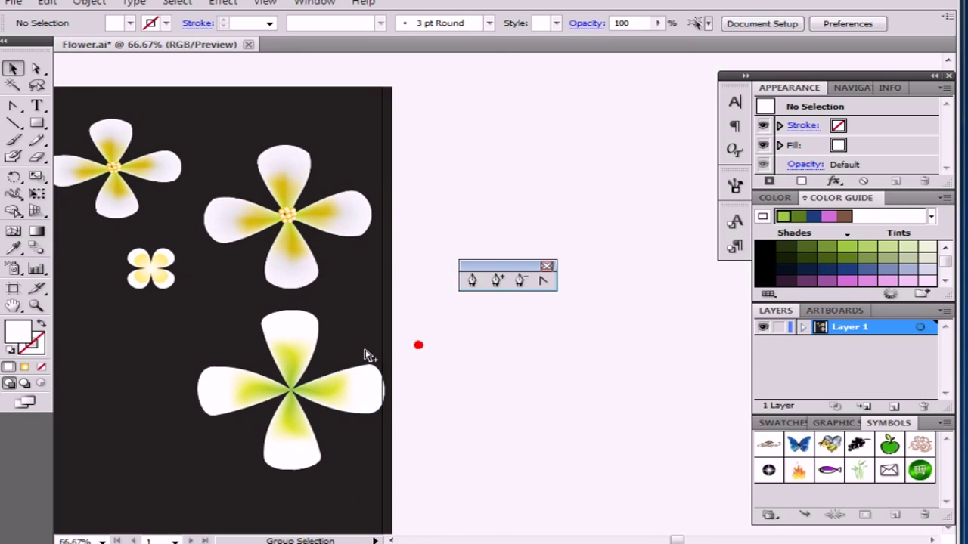
left_click_drag(336, 355, 401, 404)
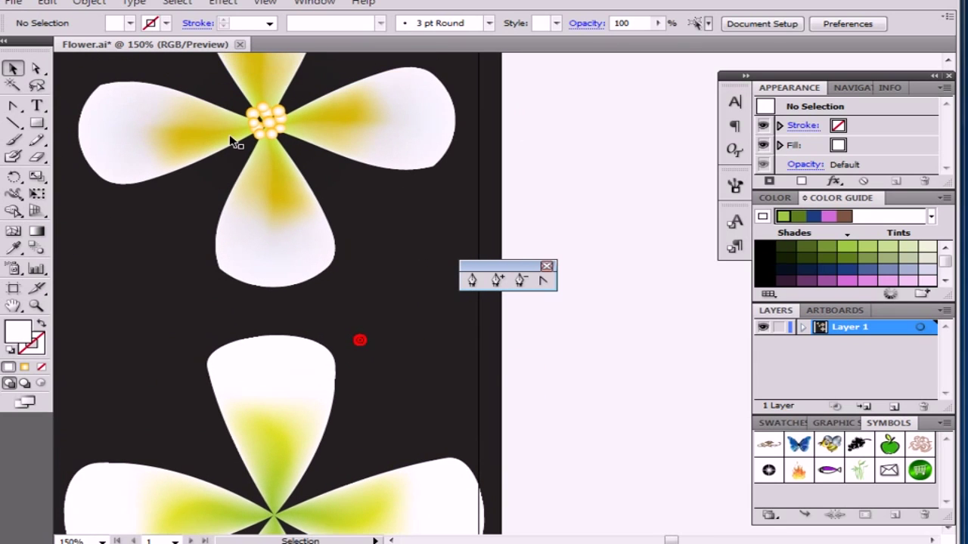
left_click_drag(37, 124, 72, 160)
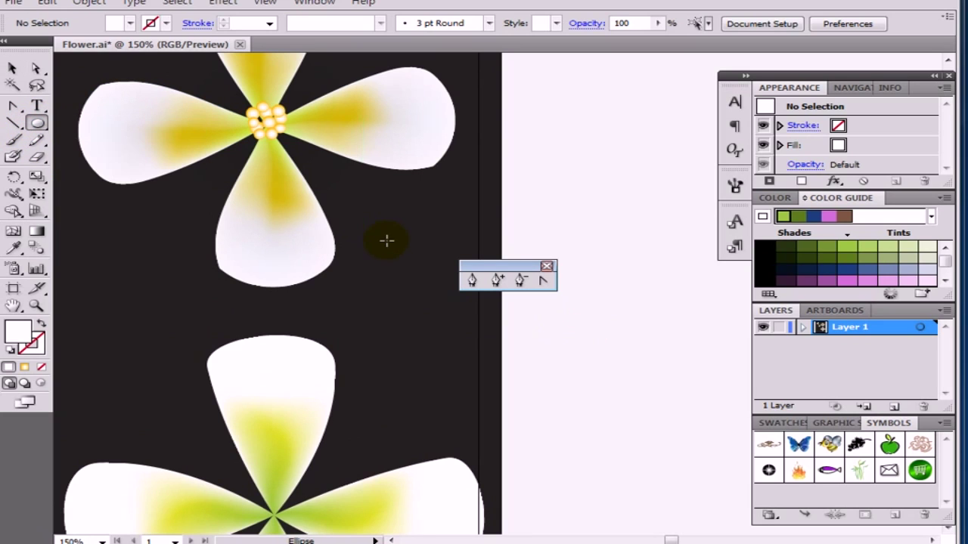
left_click_drag(386, 241, 404, 254)
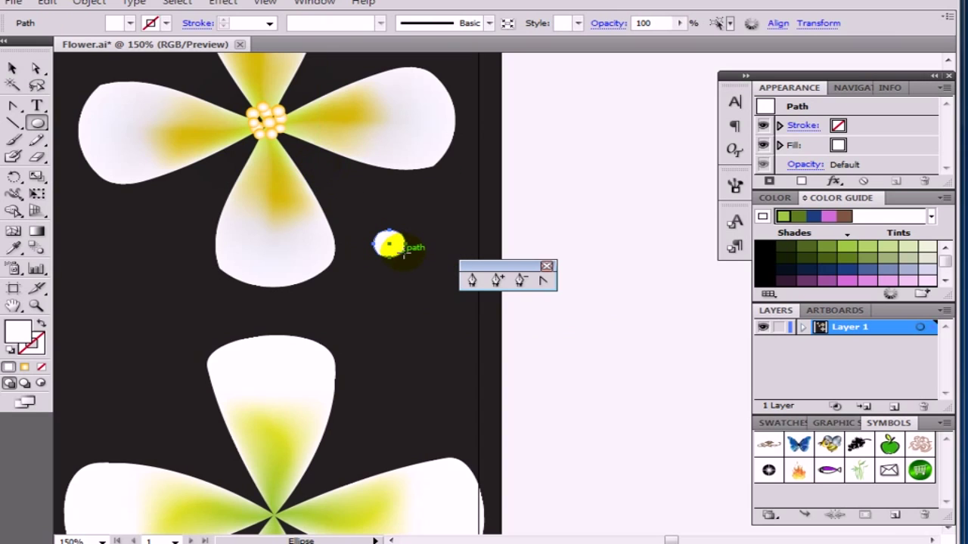
left_click(36, 194)
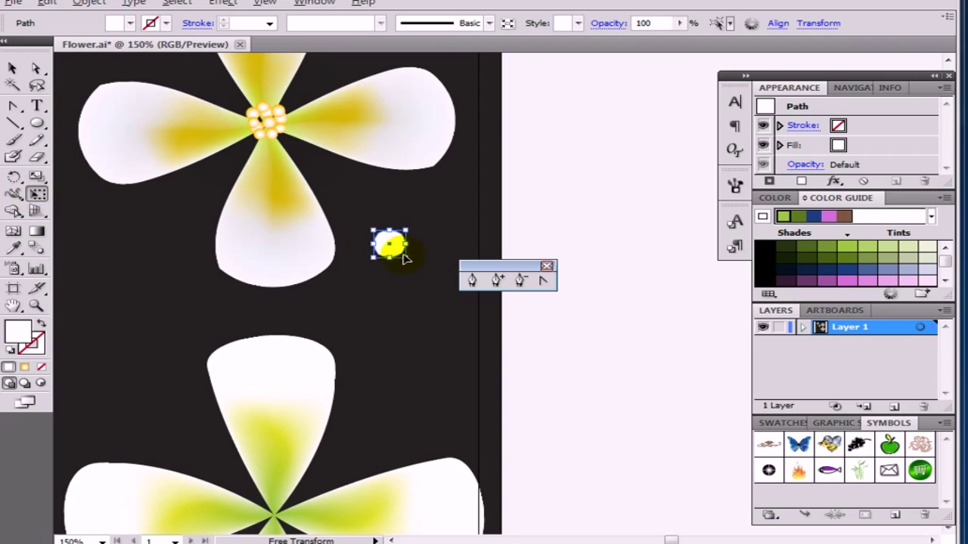
left_click_drag(408, 259, 403, 254)
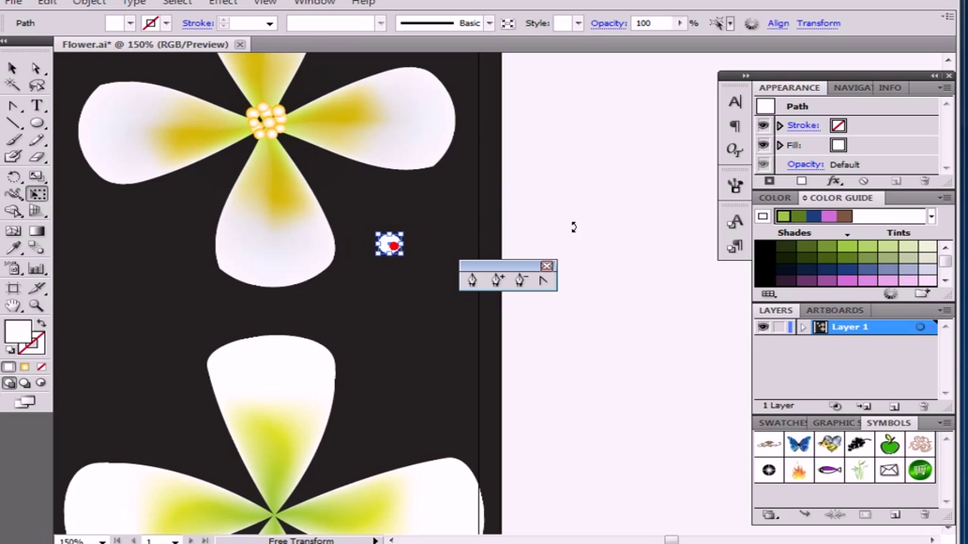
Fill the small ellipse with the white-to-black radial gradient swatch.
left_click(129, 23)
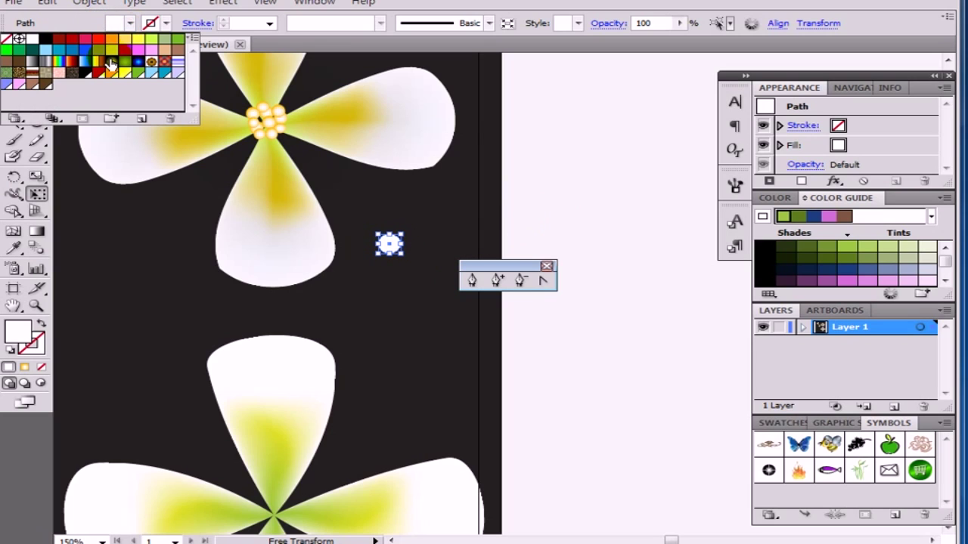
left_click(109, 63)
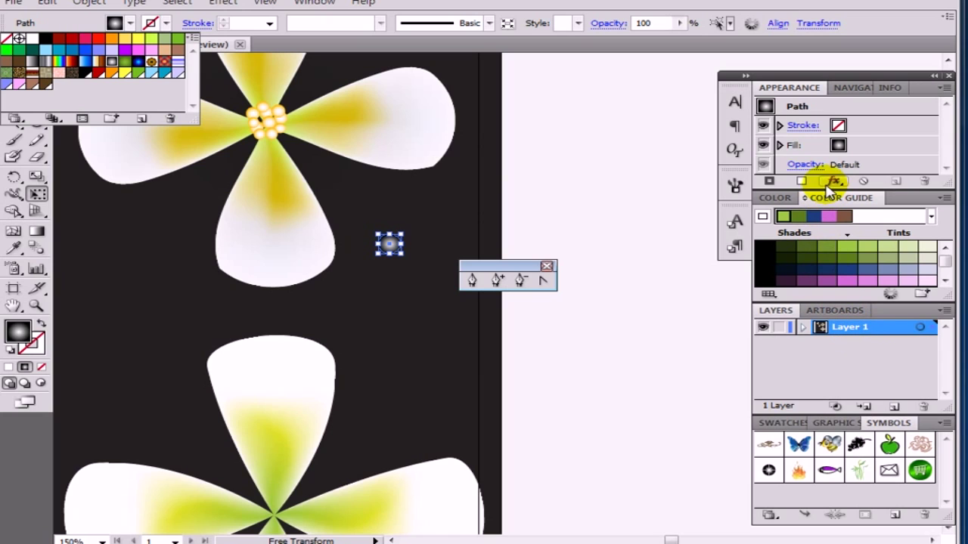
Show the Gradient panel, detach it as a floating panel of its own, and close the Stroke and Transparency group.
left_click(320, 4)
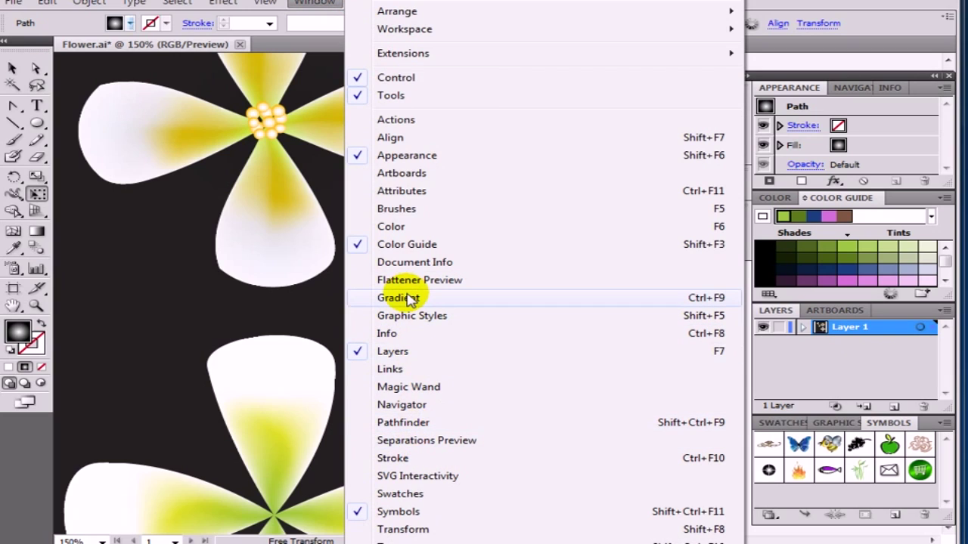
left_click(697, 300)
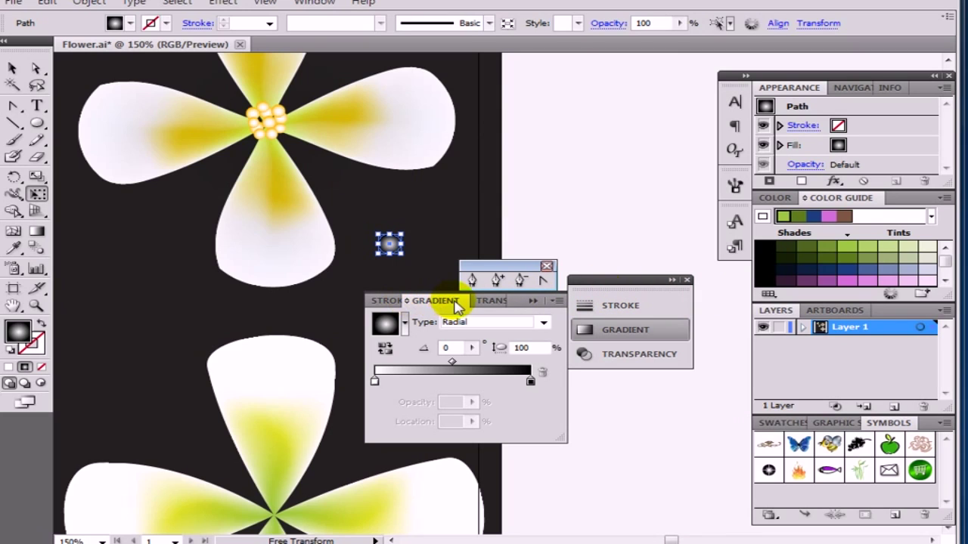
mouse_move(462, 306)
left_mouse_down()
mouse_move(454, 300)
mouse_move(590, 159)
left_mouse_up()
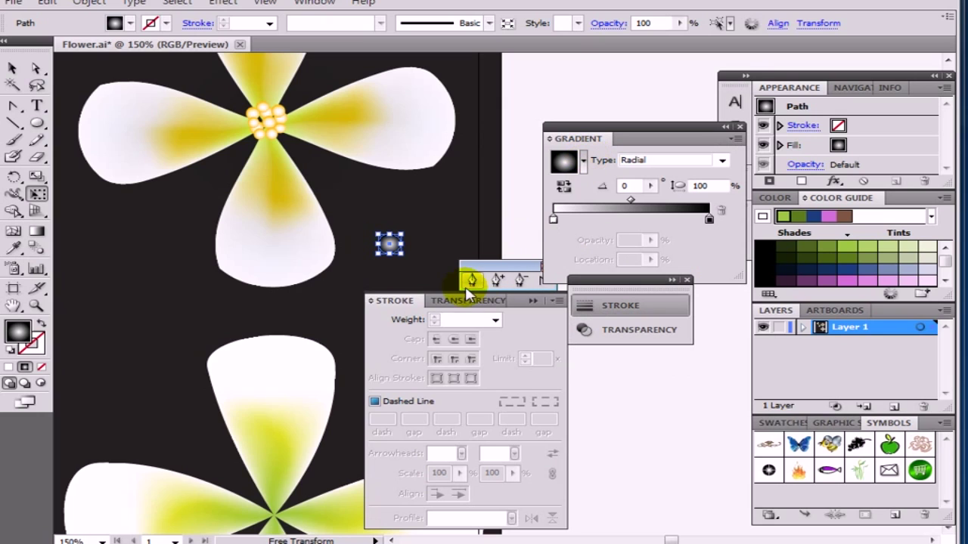
left_click(534, 301)
mouse_move(637, 278)
left_mouse_down()
mouse_move(676, 340)
mouse_move(703, 361)
left_mouse_up()
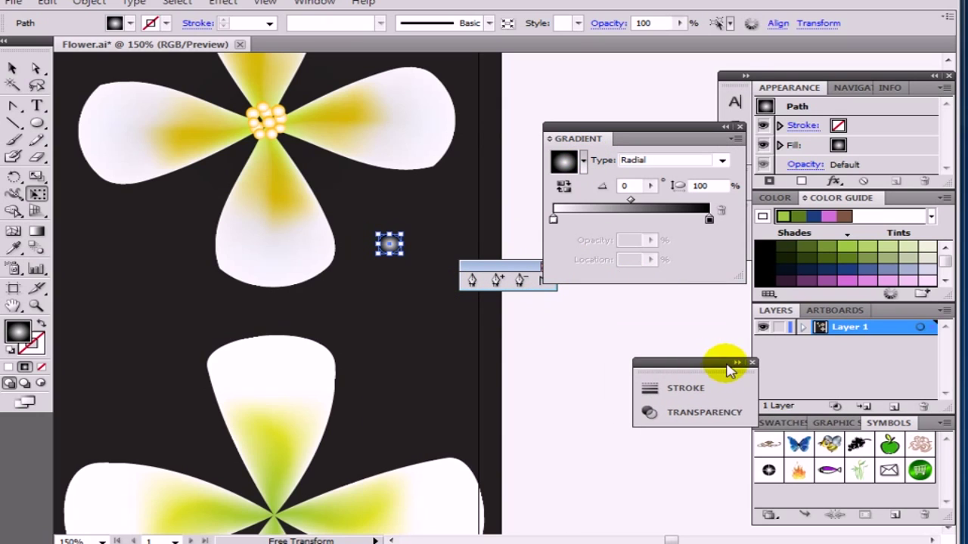
left_click(752, 363)
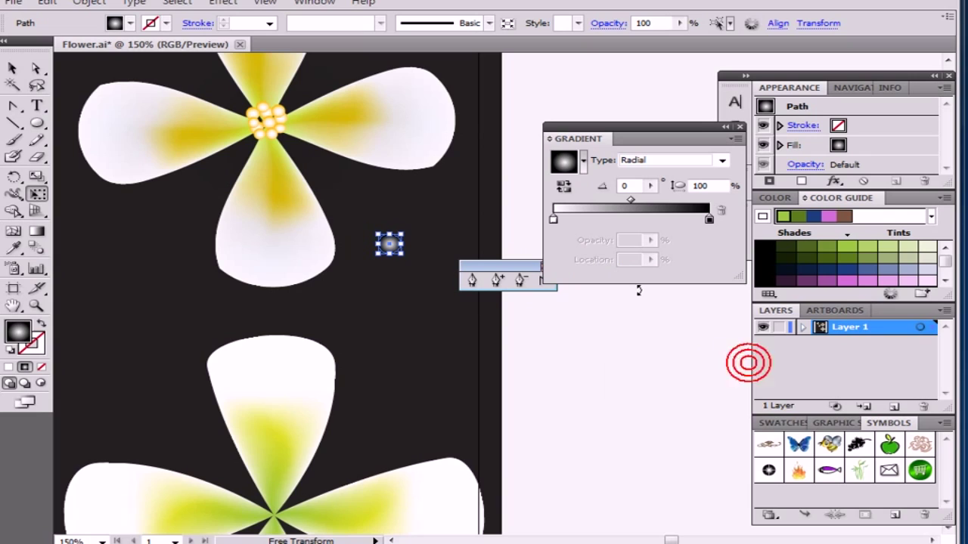
Change the black end stop of the ellipse's radial gradient to yellow (C 12.55, M 0, Y 78.04, K 0) and collapse the Gradient panel.
left_click(709, 220)
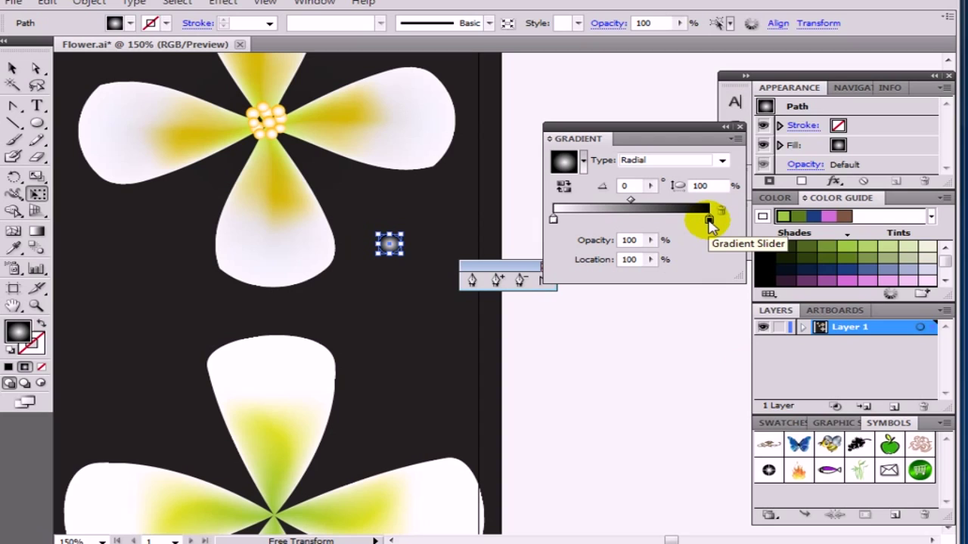
double_click(709, 221)
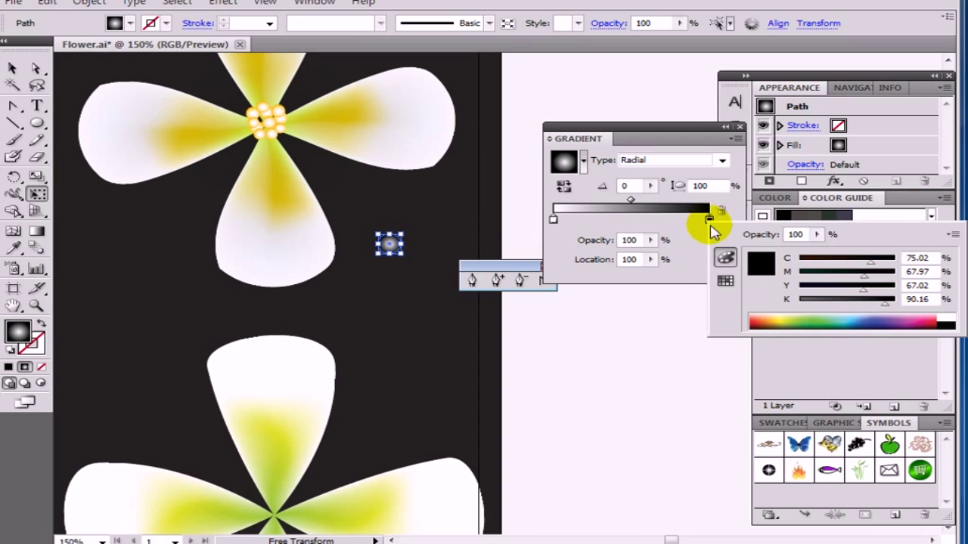
left_click(787, 317)
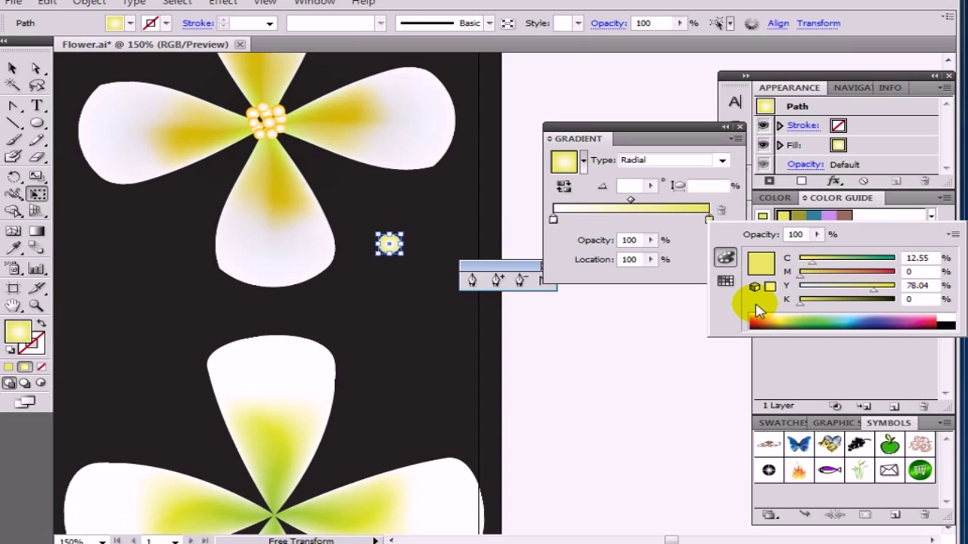
left_click(9, 72)
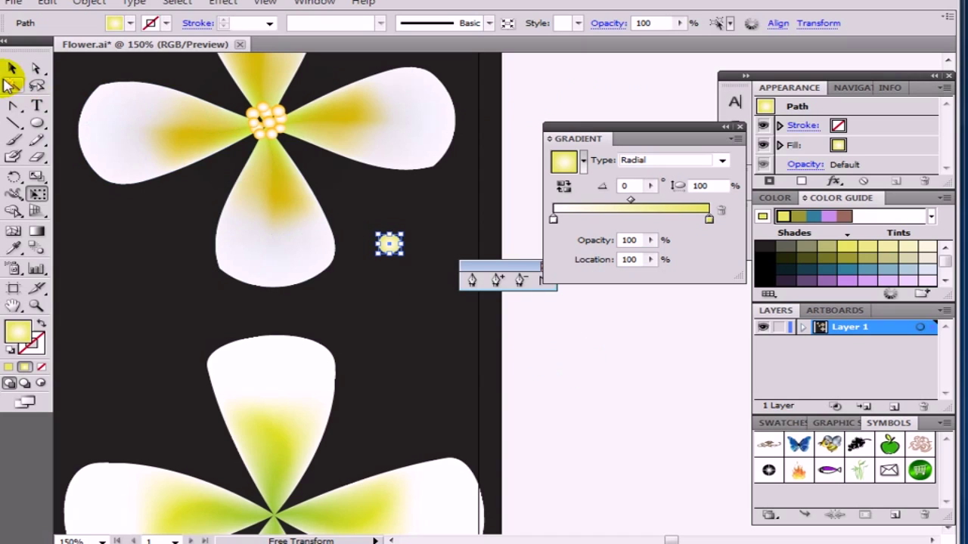
left_click(725, 126)
left_click(616, 320)
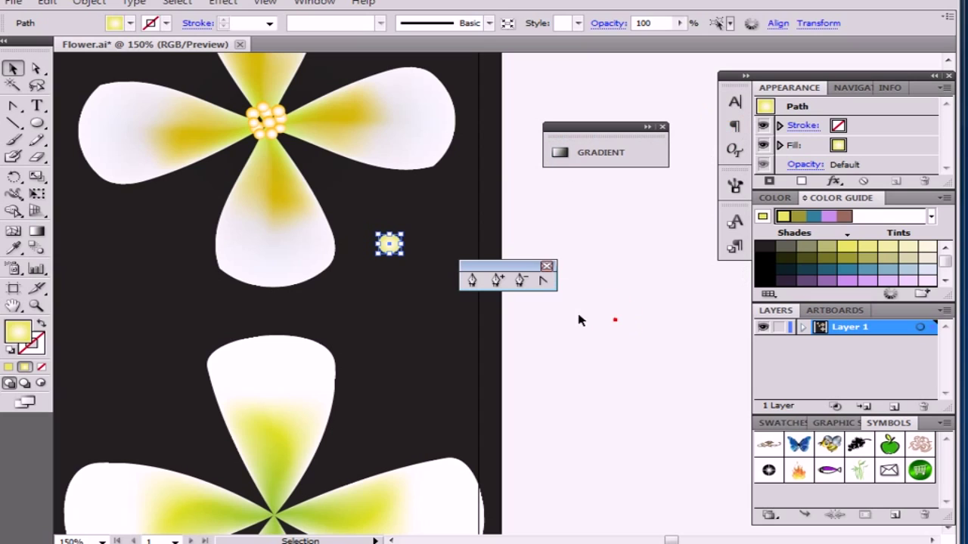
Give the small gradient ellipse a 1 pt orange stroke.
left_click(388, 251)
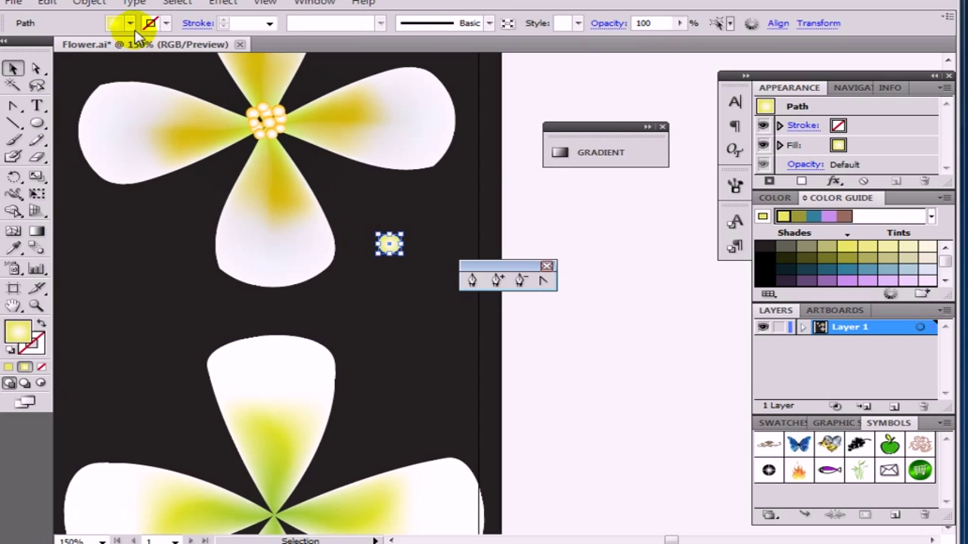
left_click(164, 25)
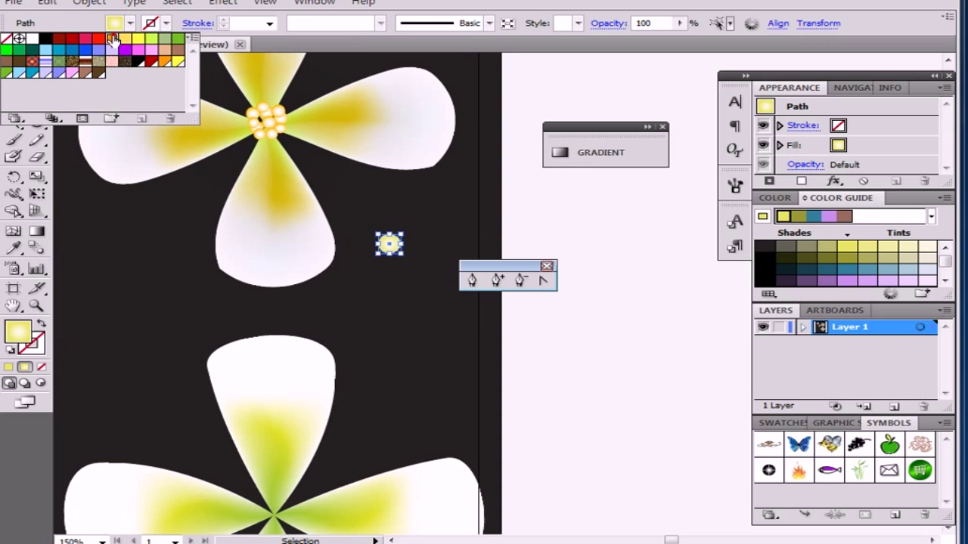
left_click(115, 42)
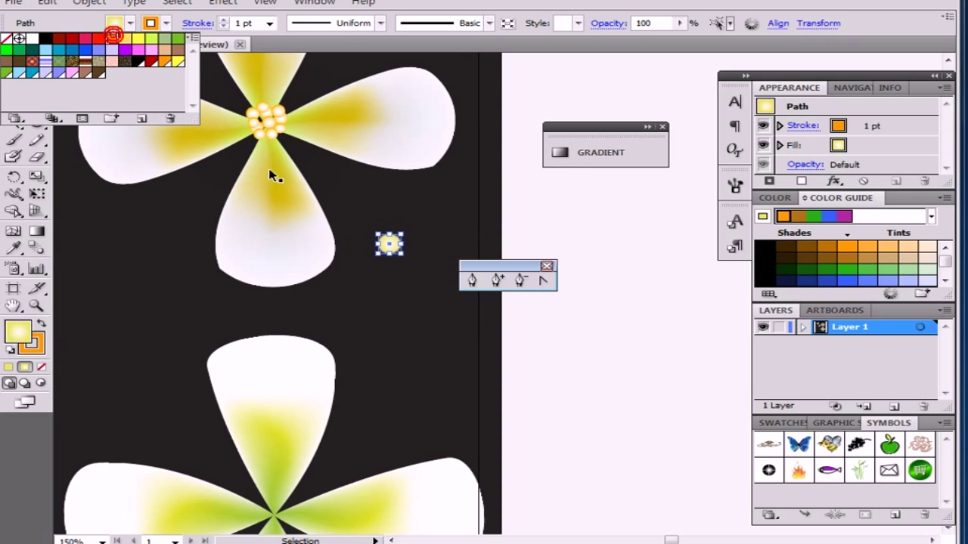
Duplicate the small ellipse several times into a loose cluster, select all the copies and scale the cluster down.
left_click(394, 276)
left_click_drag(388, 249, 406, 276)
left_click_drag(389, 272, 354, 289)
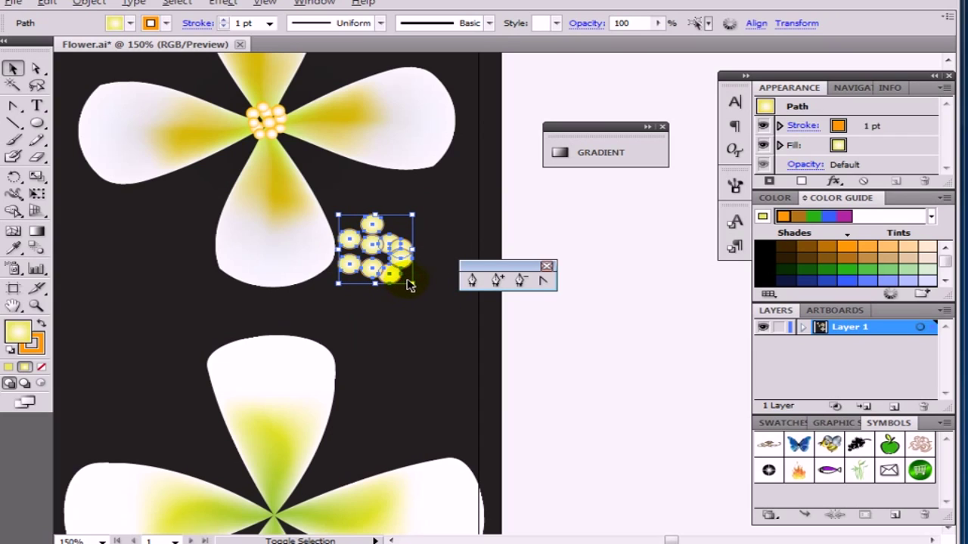
left_click_drag(410, 283, 389, 338)
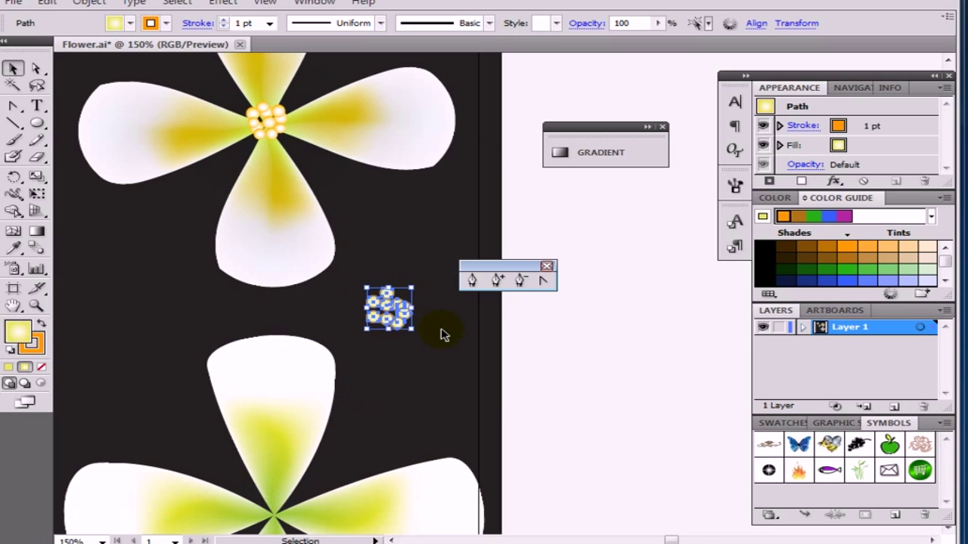
Group the cluster of small circles and place it on the center of the new flower.
right_click(402, 304)
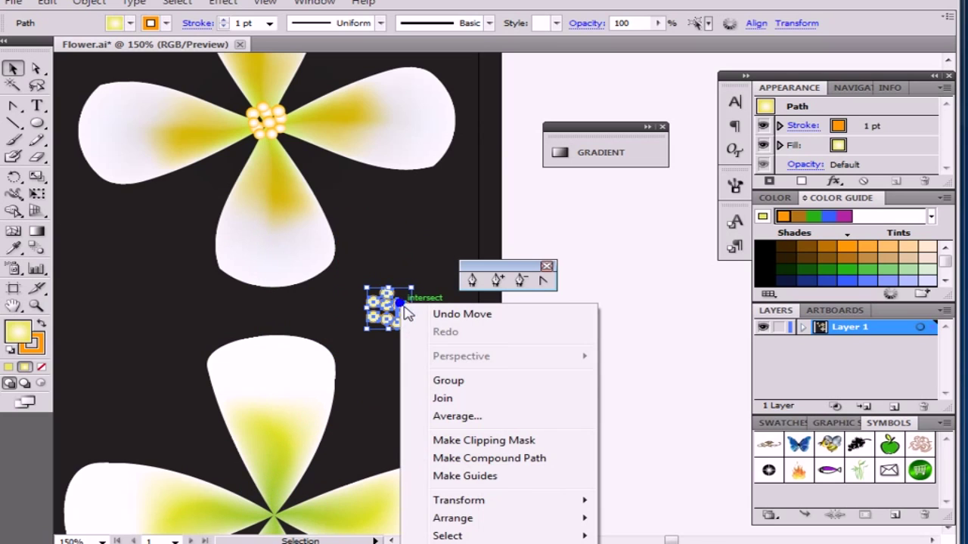
left_click(461, 379)
left_click_drag(389, 311, 307, 462)
left_click_drag(307, 461, 383, 396)
left_click(507, 323)
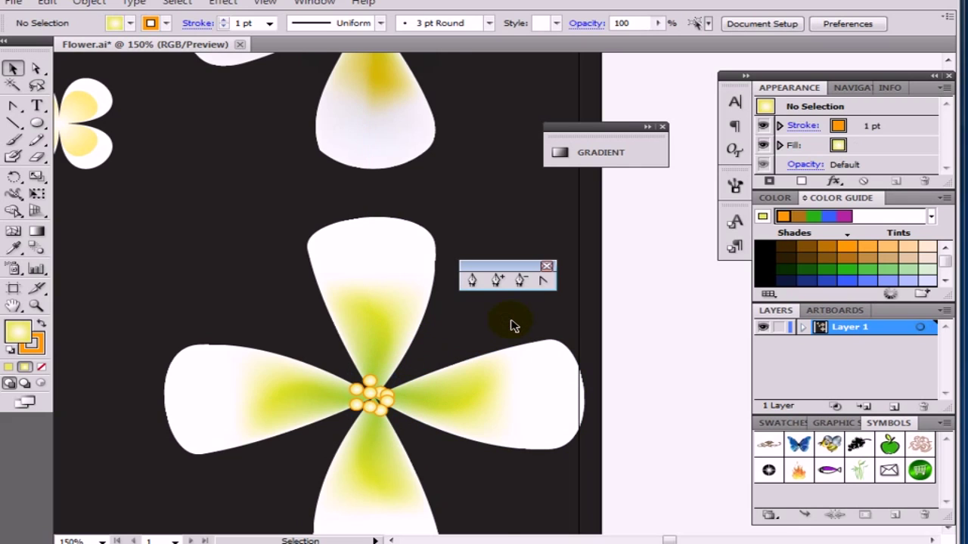
Fill out the flower's center with overlapping copies of the circle cluster, and deselect them.
left_click_drag(512, 324, 407, 393)
scroll(366, 307, "down", 2)
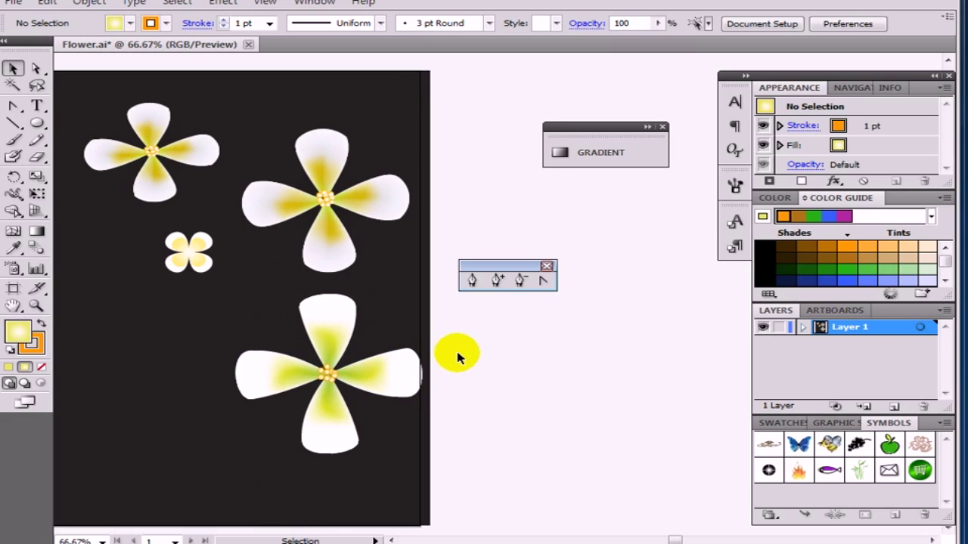
left_click_drag(240, 319, 359, 391)
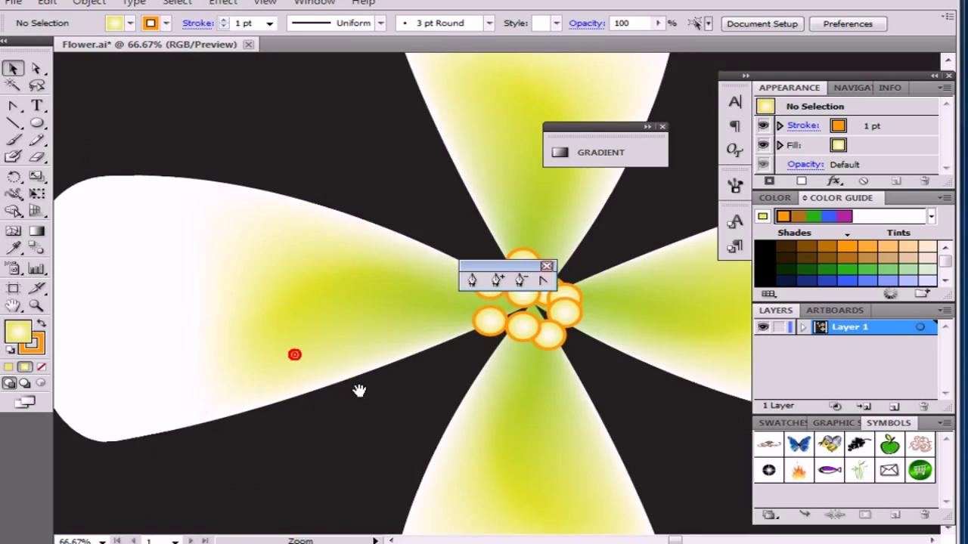
left_click_drag(504, 368, 437, 351)
left_click(459, 349)
left_click(559, 416)
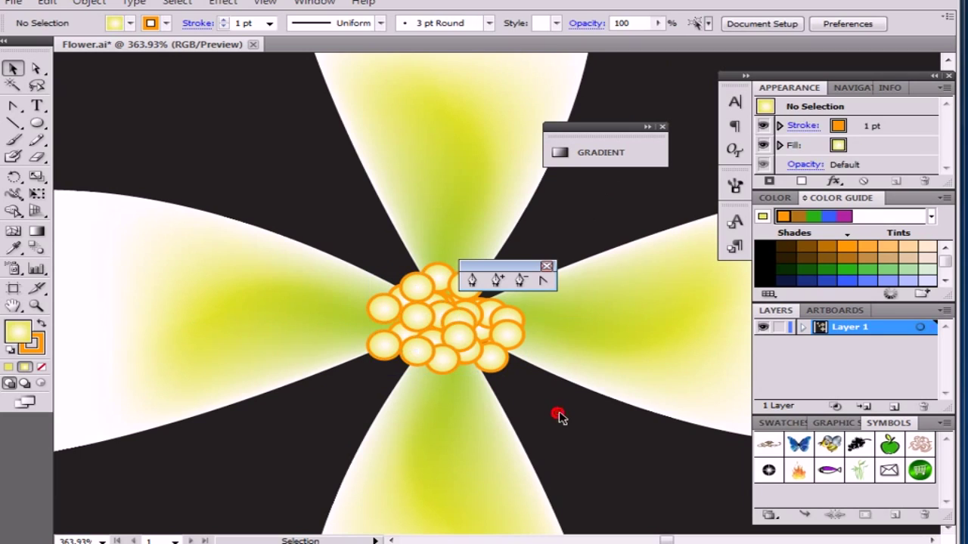
Select the new flower's four petals with its center circles and group them.
scroll(537, 384, "down", 3)
left_click_drag(535, 380, 410, 378)
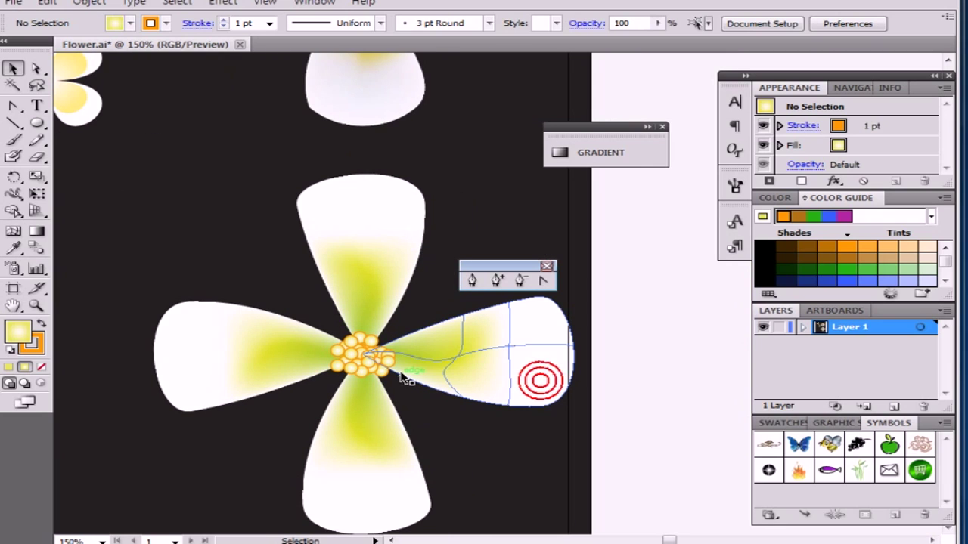
left_click_drag(378, 345, 360, 329)
scroll(359, 329, "down", 2)
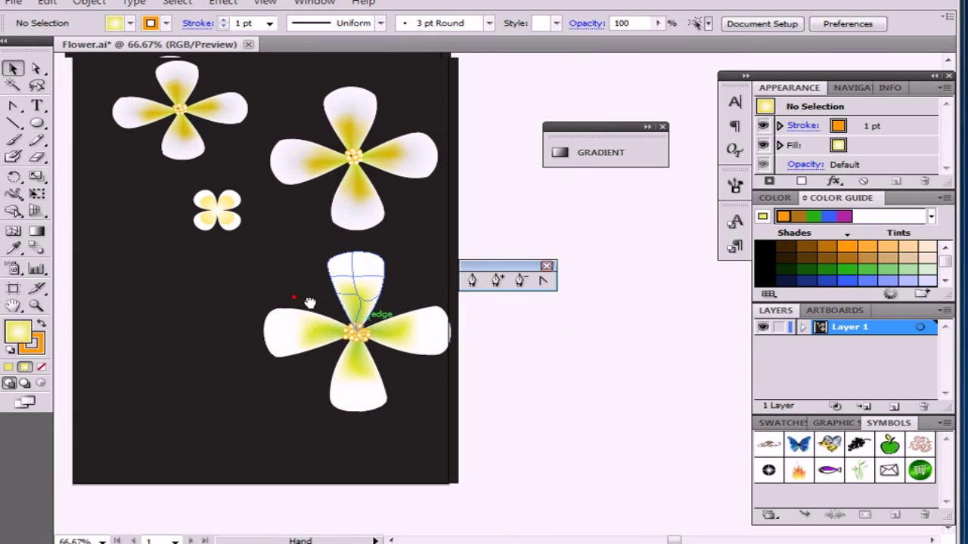
left_click_drag(240, 293, 237, 293)
key("v")
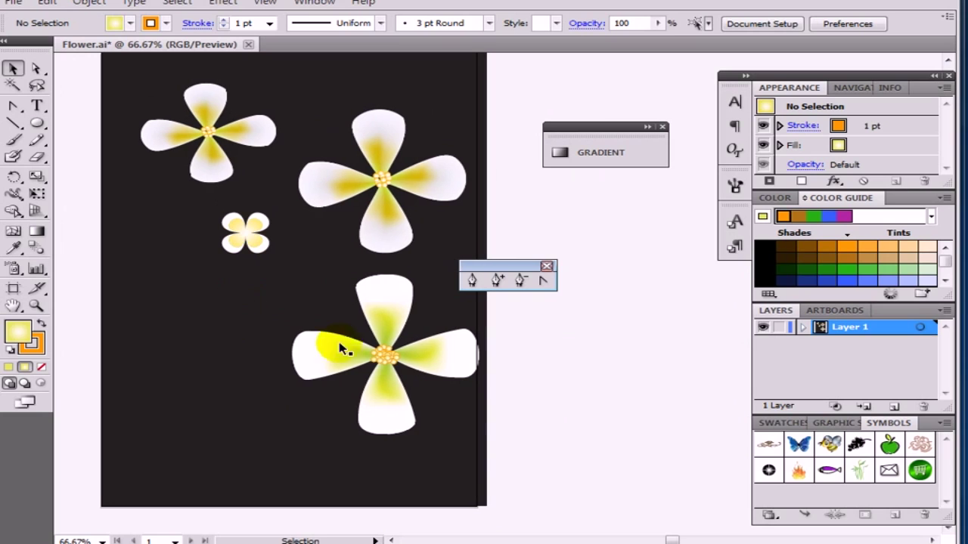
left_click_drag(543, 311, 286, 414)
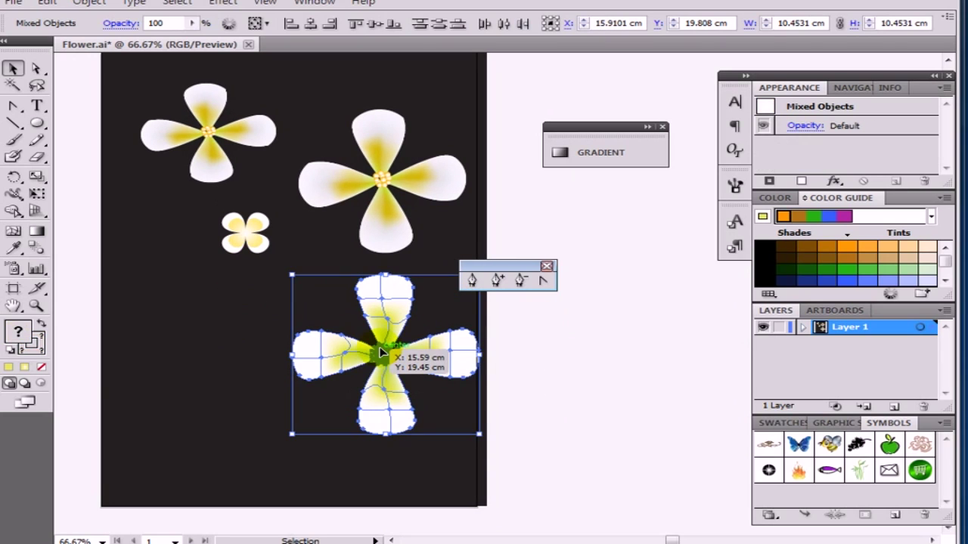
right_click(378, 348)
left_click(448, 426)
Scale the flower group down evenly to 7.9132 cm wide and high, and deselect it.
left_click_drag(480, 434, 464, 417)
key("Return")
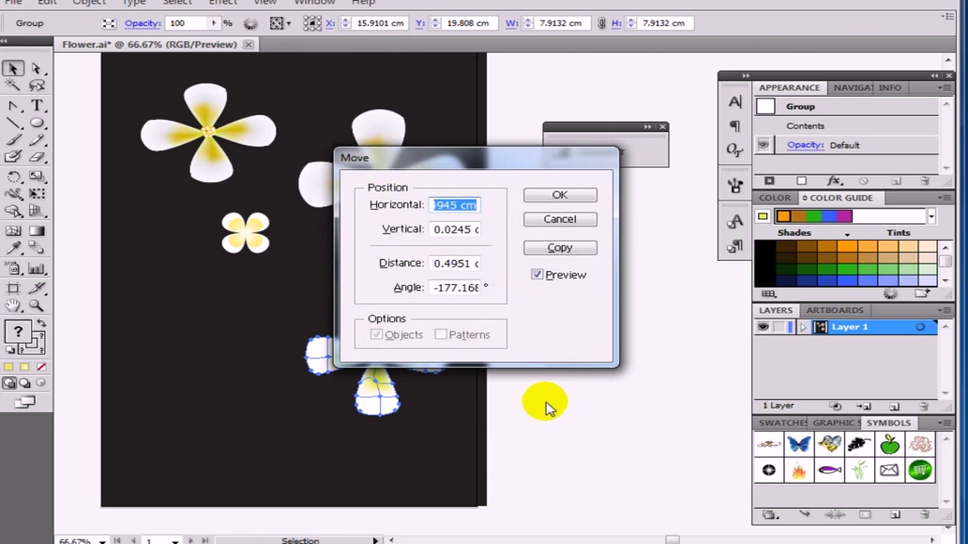
left_click(560, 219)
left_click(594, 388)
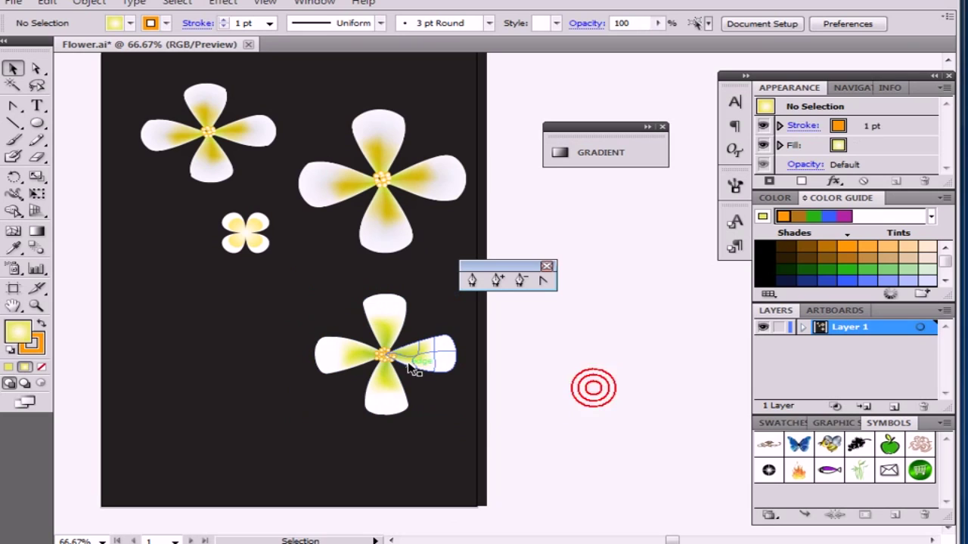
Place a copy of the new flower in the empty area beside it and delete that copy.
left_click_drag(405, 361, 183, 346)
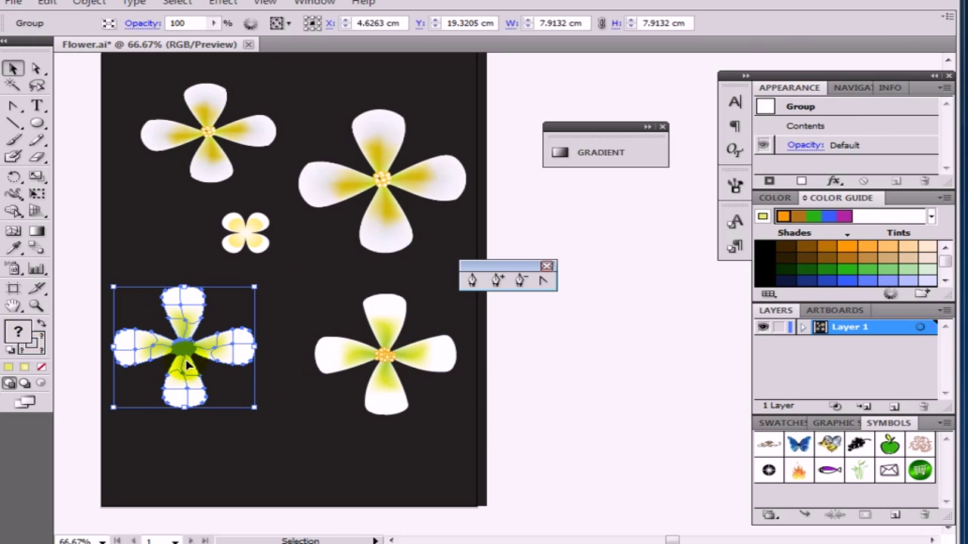
key("Delete")
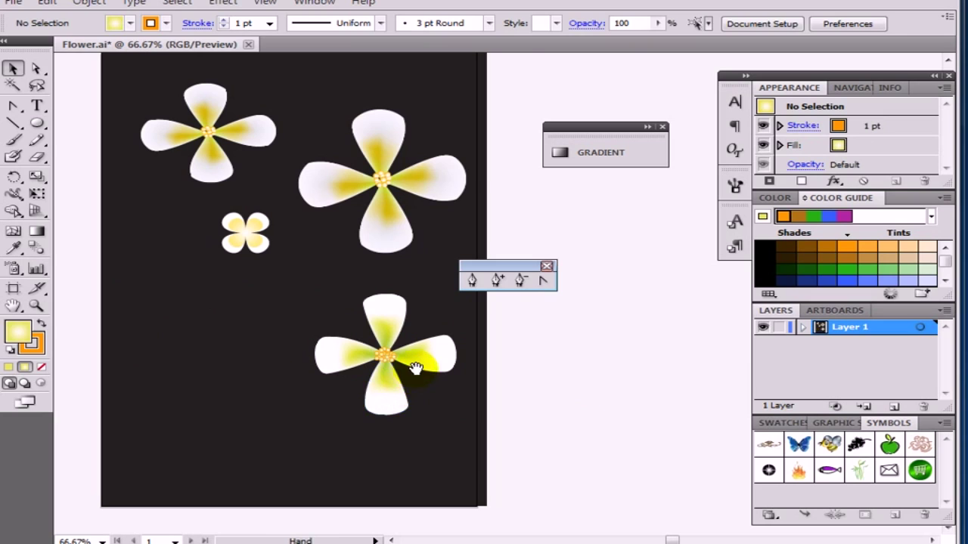
Draw a large ellipse with the yellow radial gradient below the small four-petal flower and move it down into the empty area.
left_click_drag(415, 368, 462, 350)
scroll(235, 242, "up", 2)
left_click_drag(389, 213, 322, 251)
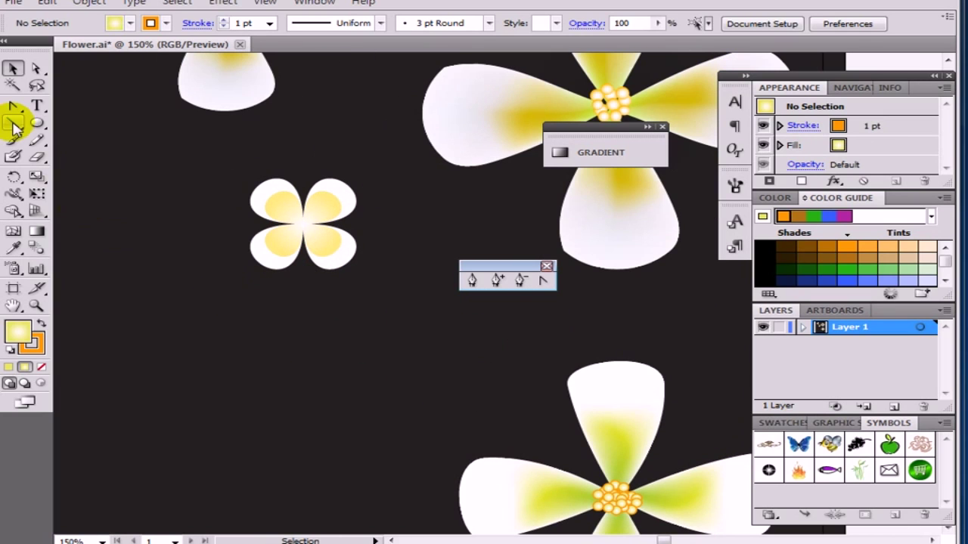
left_click(35, 123)
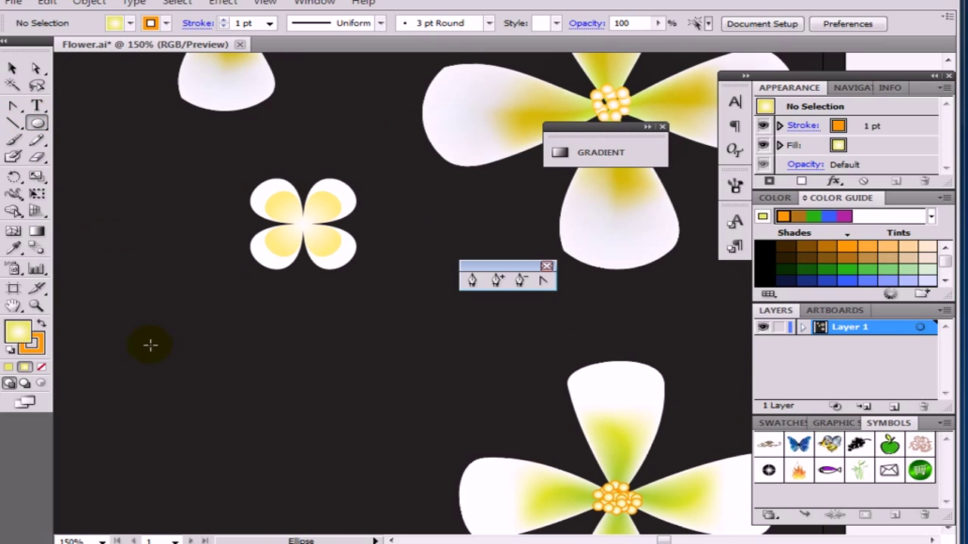
left_click_drag(183, 343, 338, 360)
scroll(335, 307, "down", 1)
left_click_drag(304, 328, 337, 386)
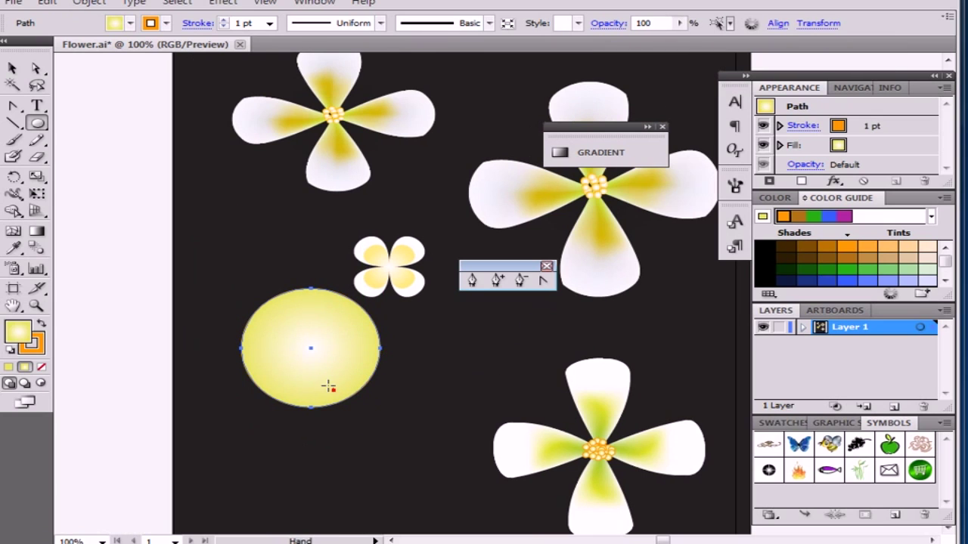
left_click_drag(325, 437, 292, 414)
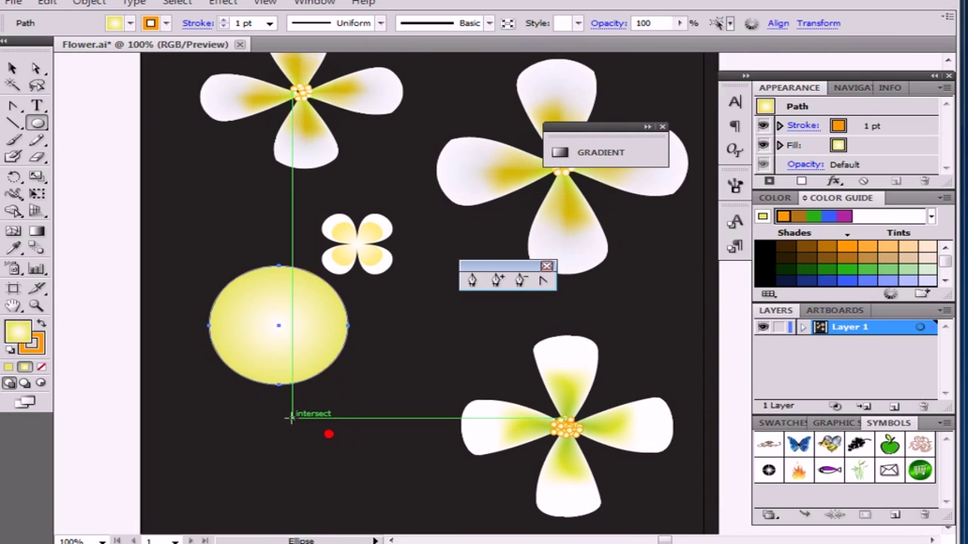
key("v")
left_click_drag(302, 371, 318, 446)
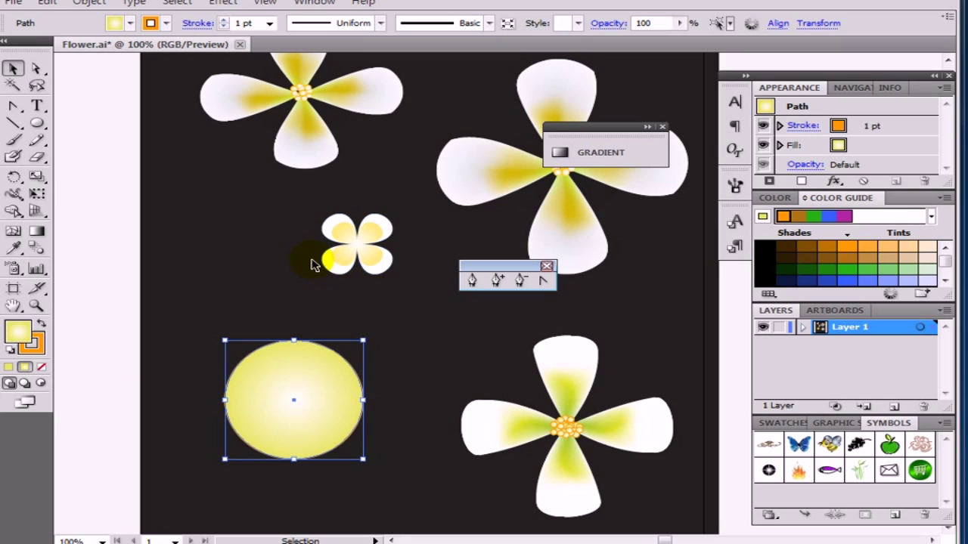
Try averaging the large ellipse's anchor points along the vertical axis, and undo it.
left_click(87, 4)
mouse_move(160, 340)
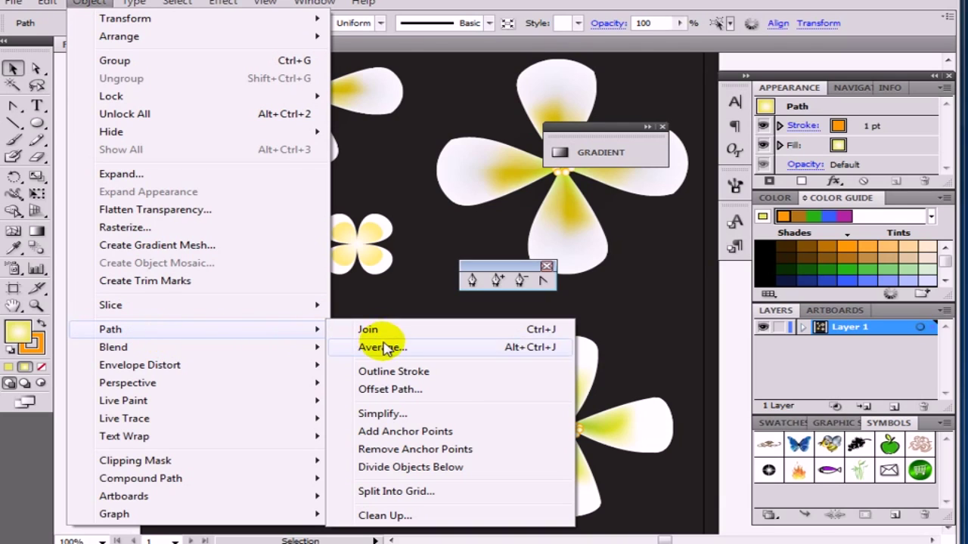
left_click(384, 349)
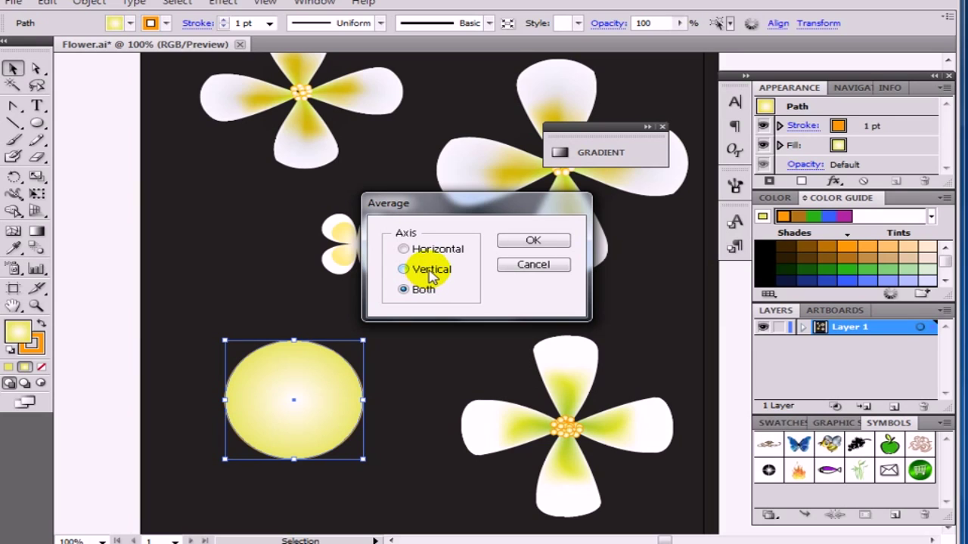
left_click(431, 274)
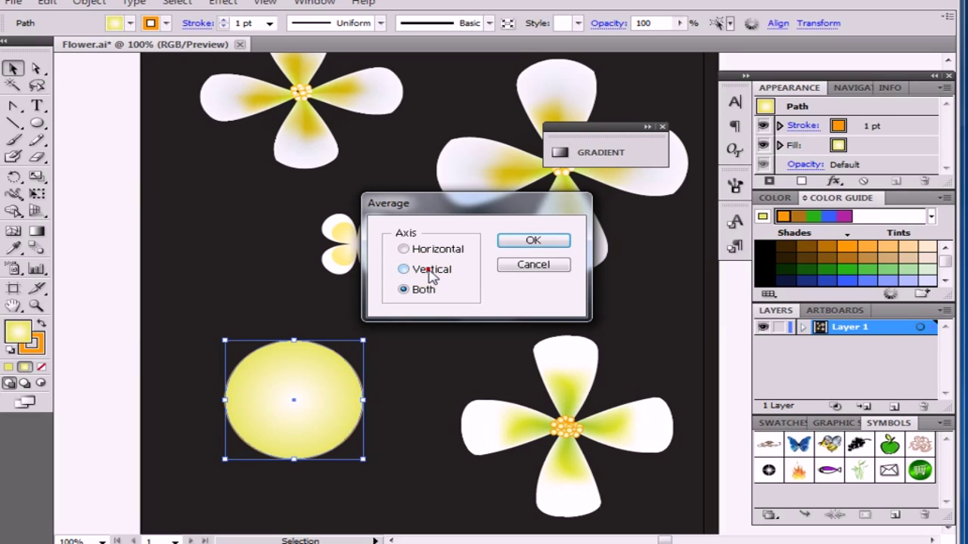
left_click(531, 240)
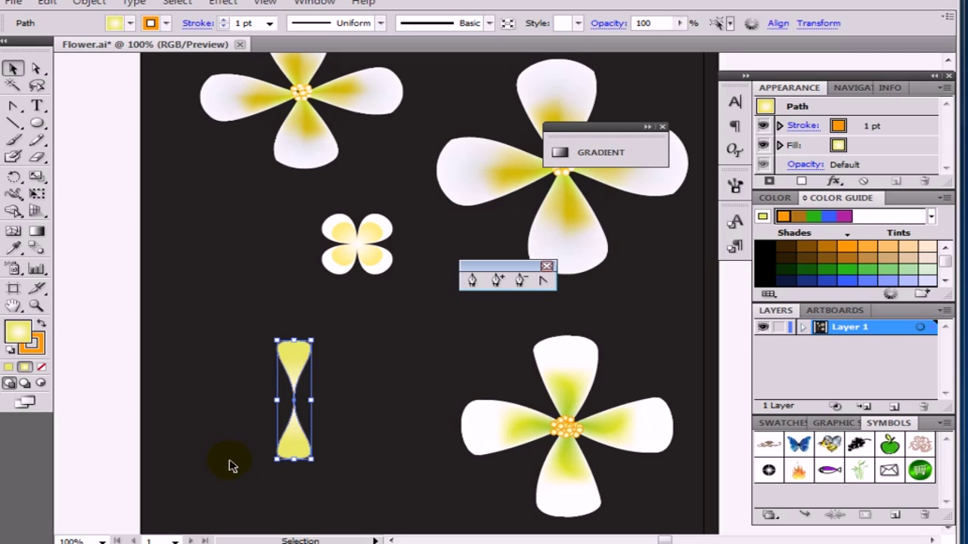
key("ctrl+z")
key("ctrl+z")
key("ctrl+z")
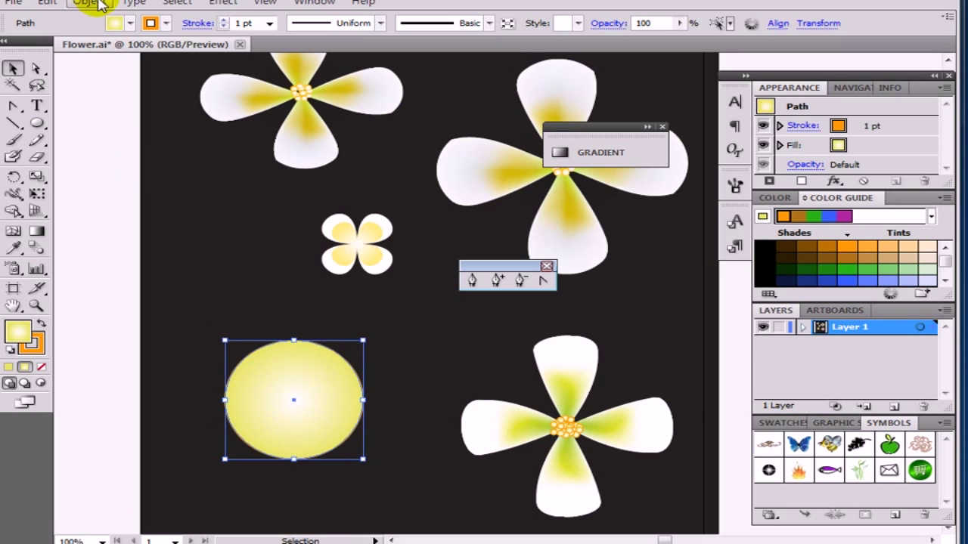
Try averaging the ellipse's anchor points along the horizontal axis, and undo it.
left_click(97, 3)
mouse_move(173, 316)
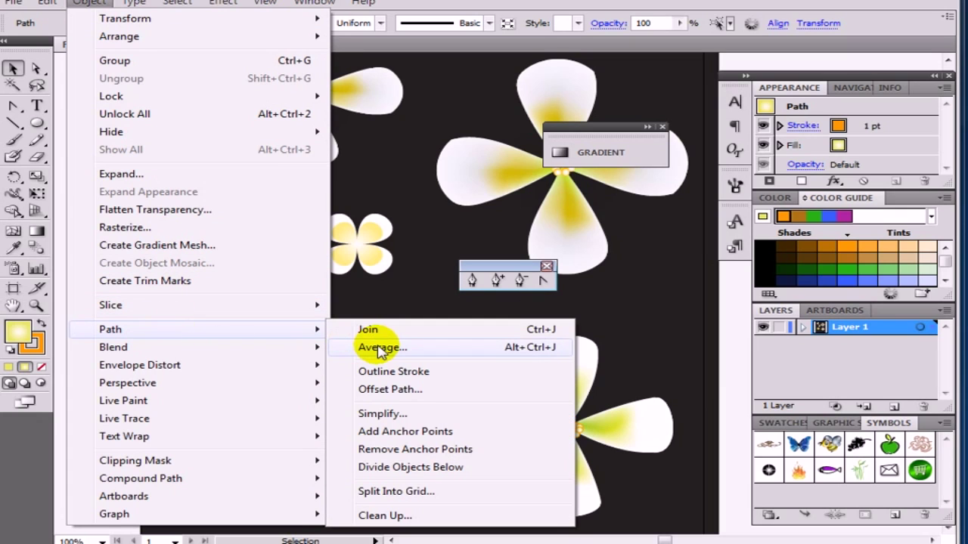
left_click(382, 350)
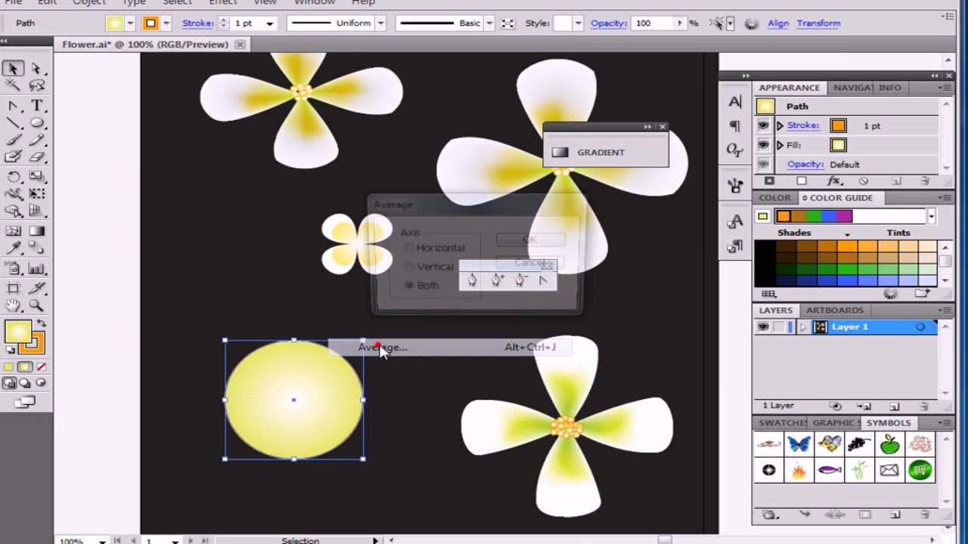
left_click(405, 249)
left_click(532, 240)
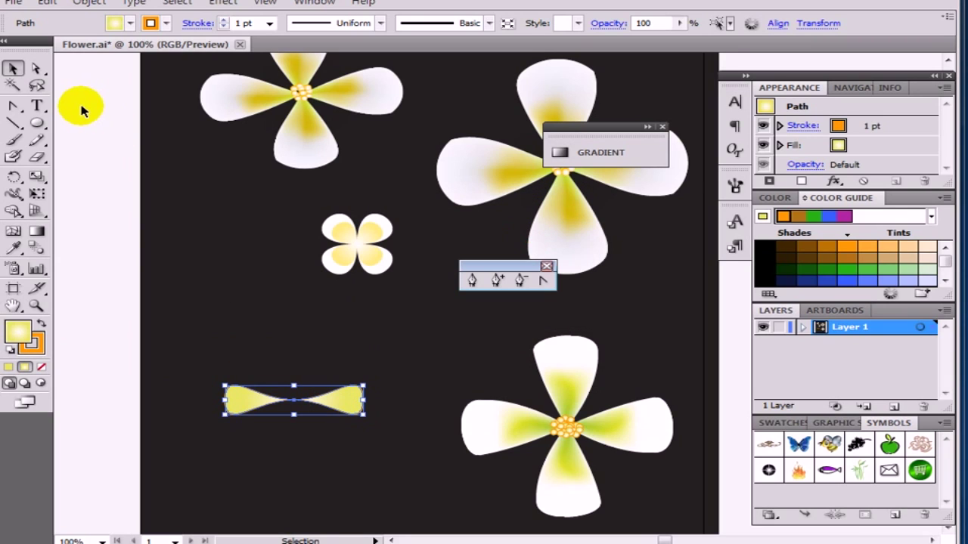
key("ctrl+z")
Average the large ellipse's anchor points along both axes to shape it into a small four-petal flower.
left_click(89, 3)
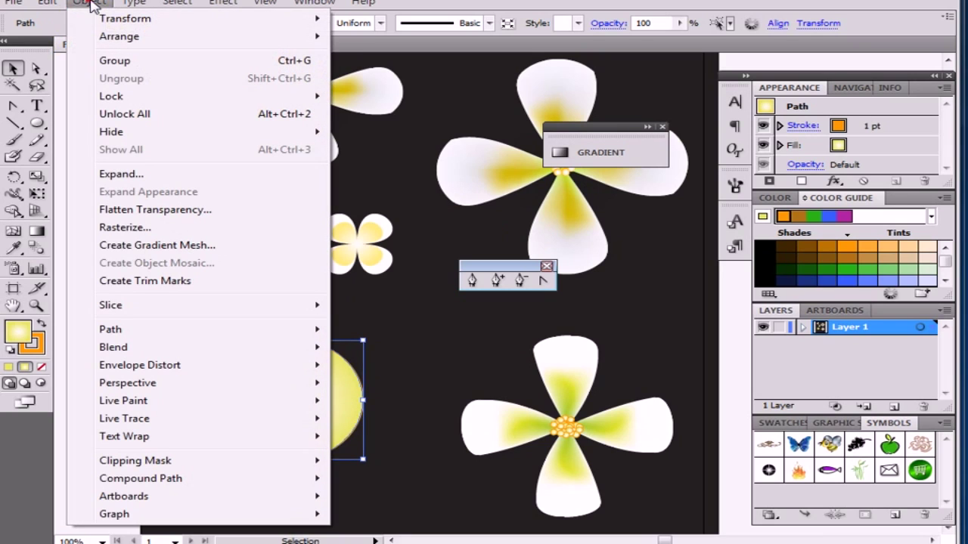
left_click(357, 246)
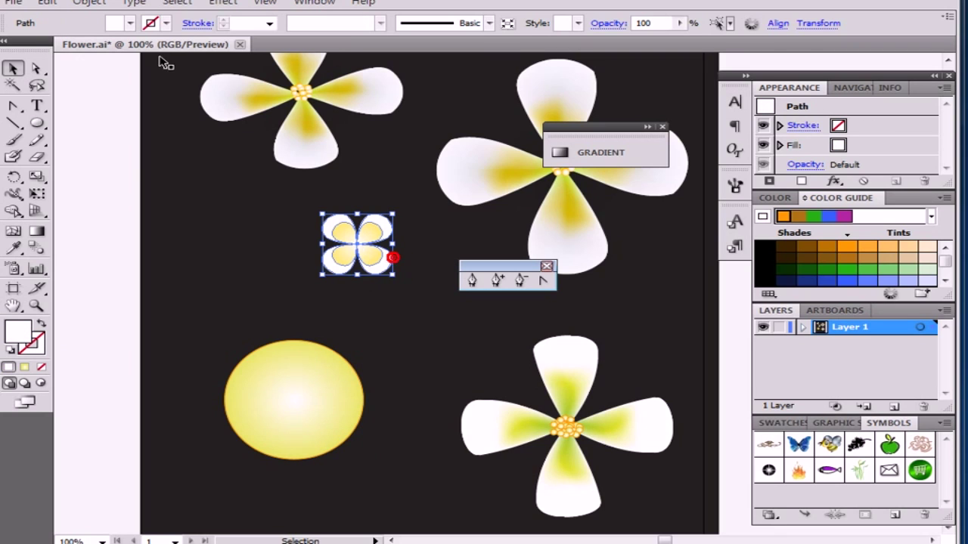
left_click(278, 435)
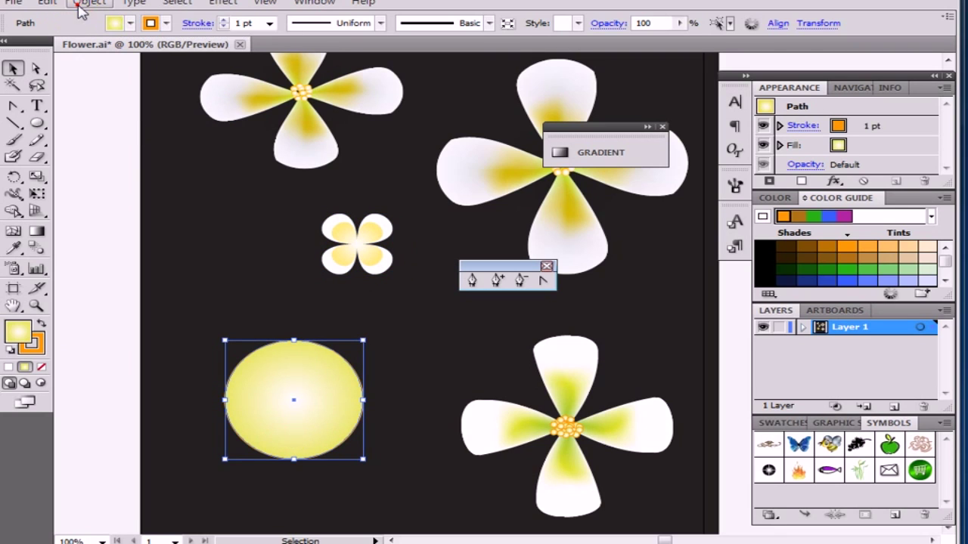
left_click(81, 4)
mouse_move(121, 330)
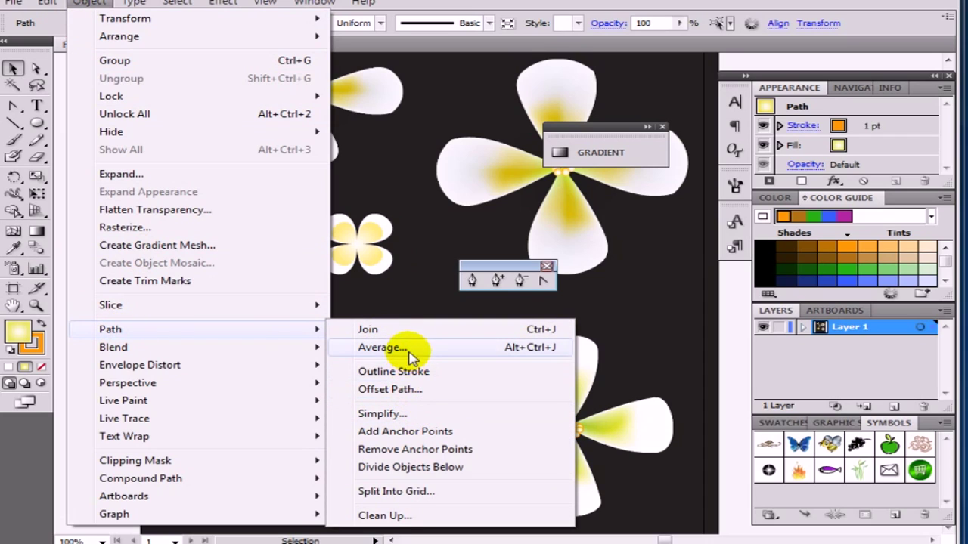
left_click(409, 351)
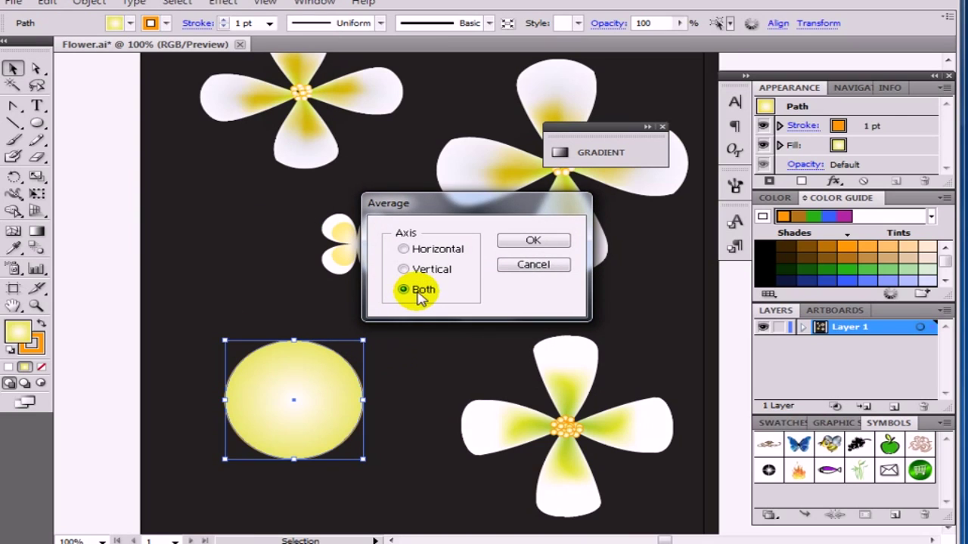
left_click(540, 241)
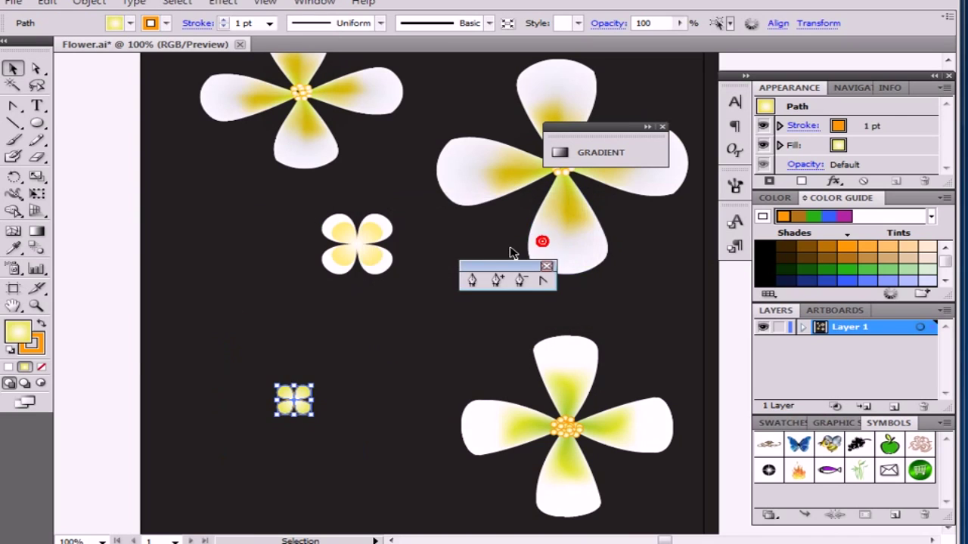
Remove the orange stroke from the new small four-petal flower and deselect it.
left_click(346, 404)
left_click(303, 405)
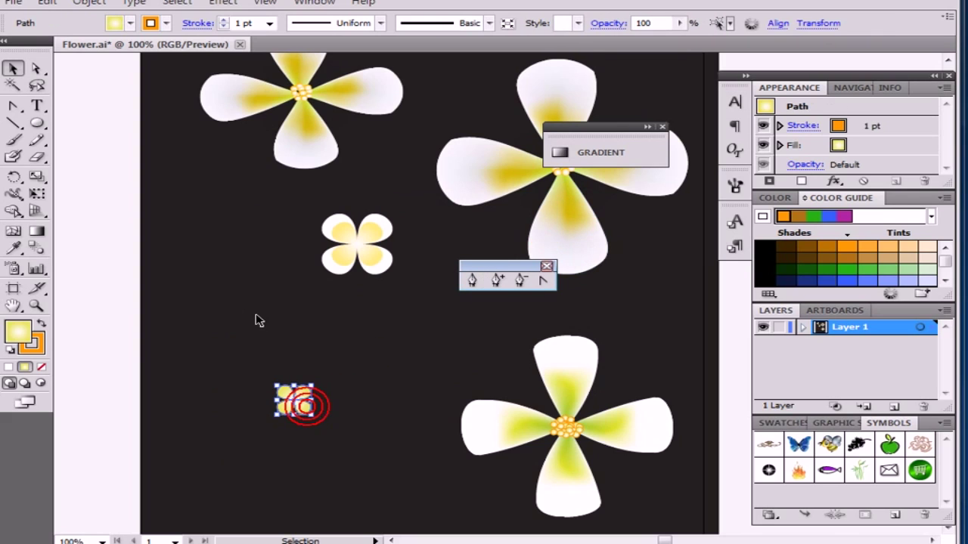
left_click(152, 24)
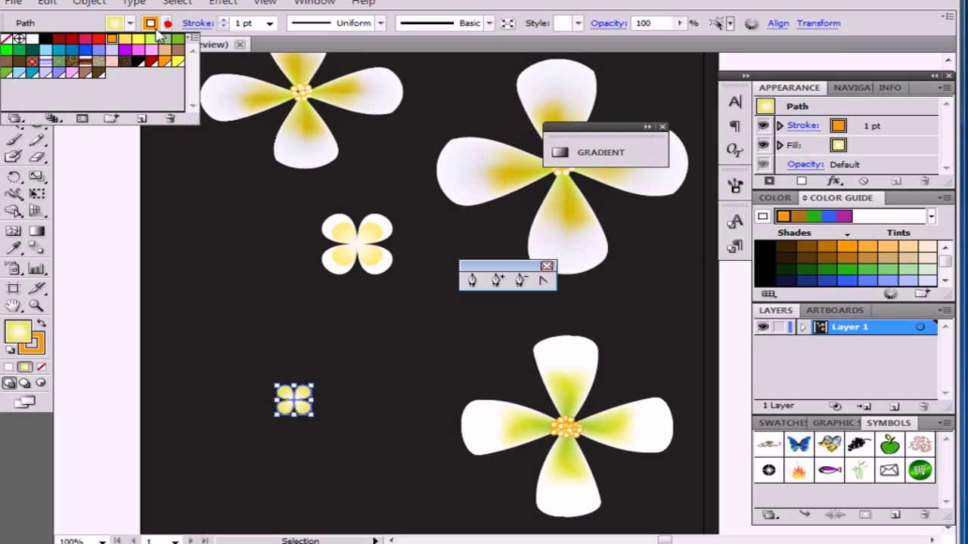
left_click(6, 38)
left_click(208, 280)
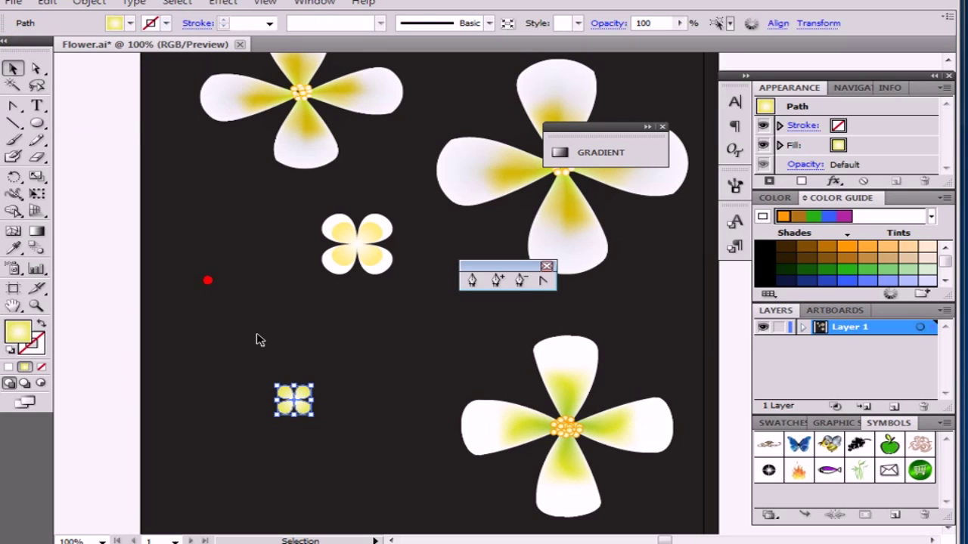
left_click(303, 400)
left_click(341, 389)
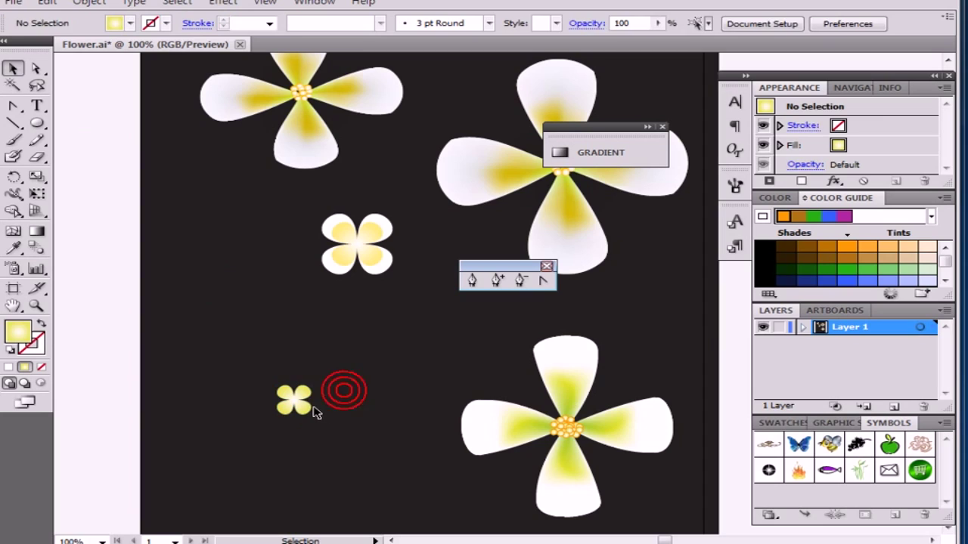
Paste a copy of the small yellow flower in front of it and enlarge the copy evenly about its center.
left_click(308, 409)
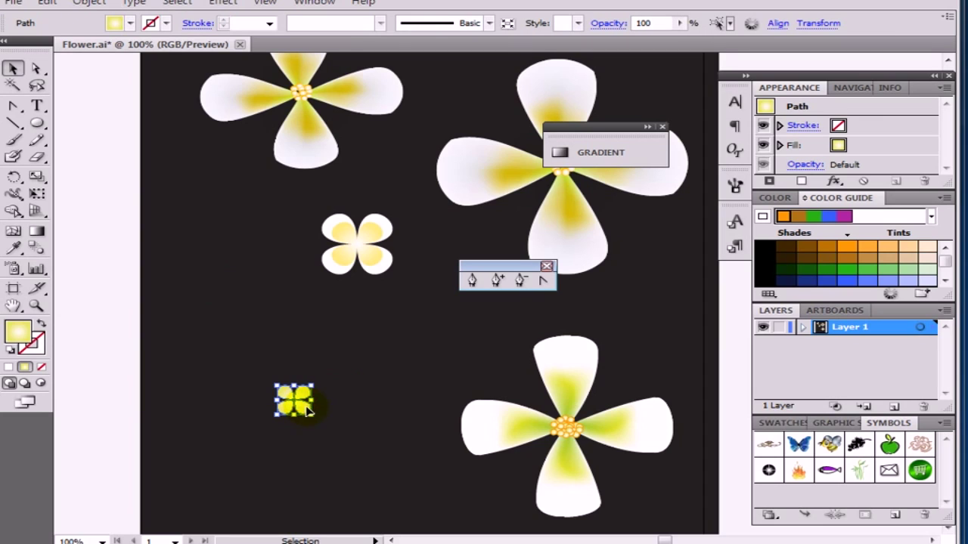
left_click(47, 4)
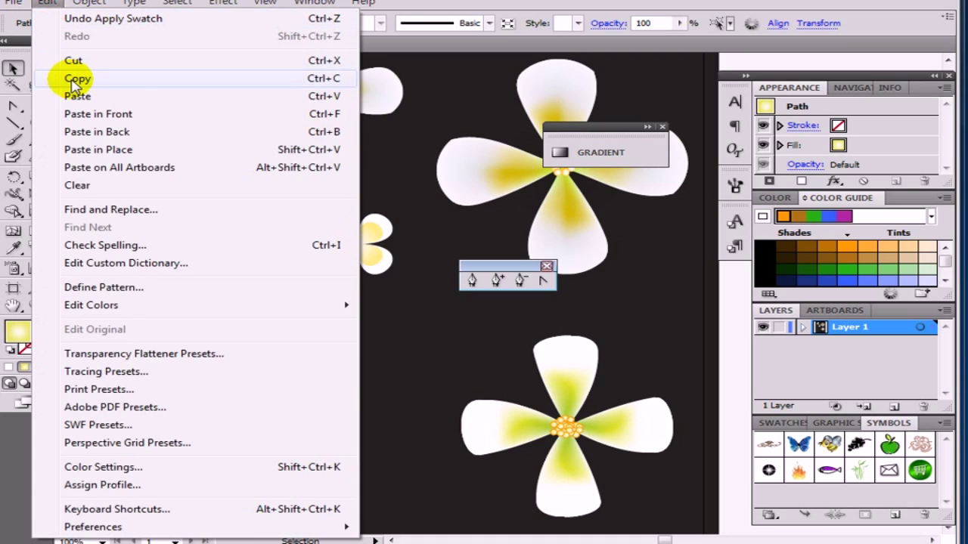
left_click(76, 79)
left_click(46, 4)
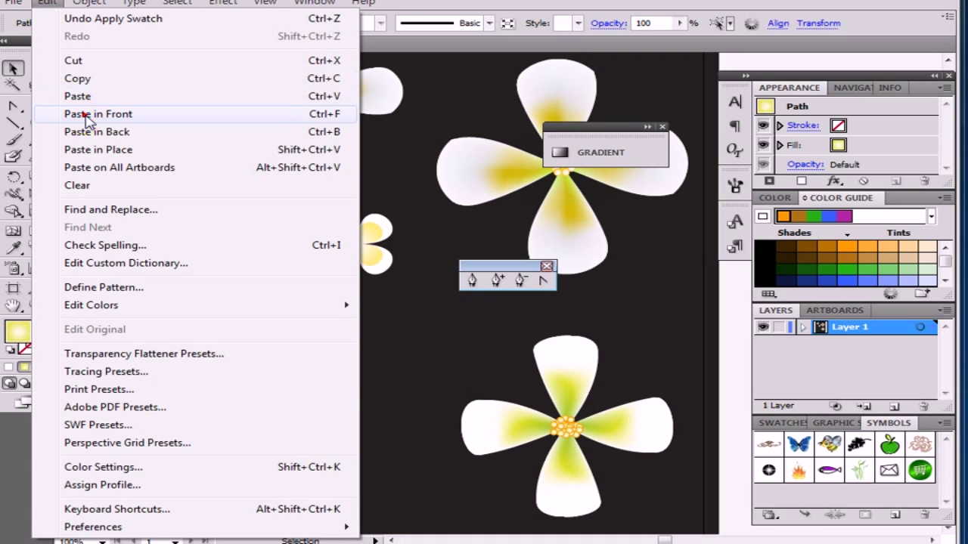
left_click(89, 113)
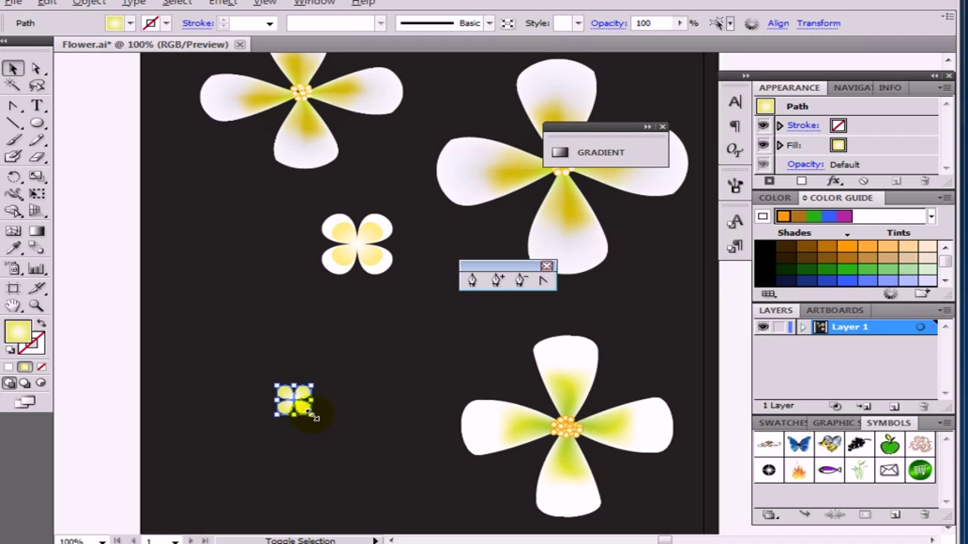
mouse_move(314, 417)
left_mouse_down()
mouse_move(306, 406)
mouse_move(322, 423)
left_mouse_up()
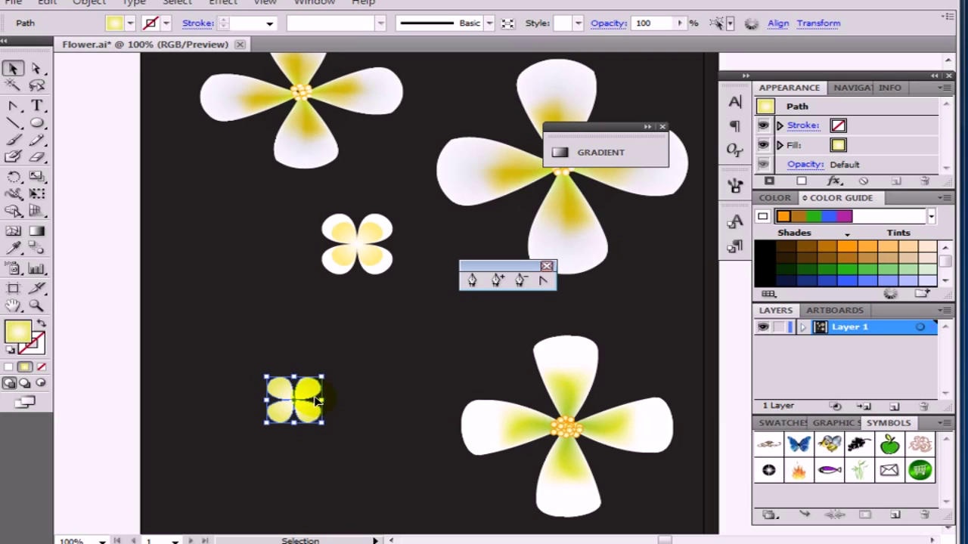
Bring the enlarged flower copy forward and fill it with plain white.
right_click(316, 402)
mouse_move(364, 363)
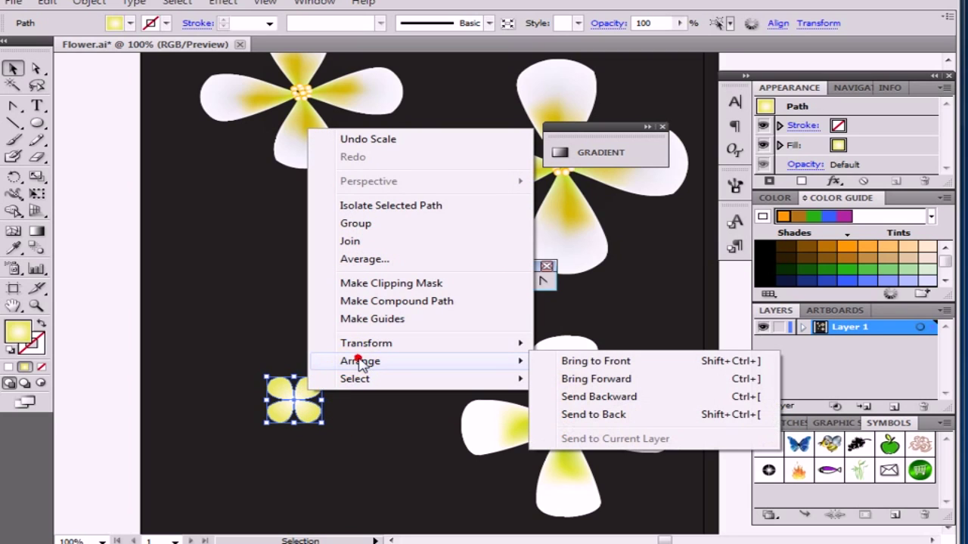
left_click(597, 380)
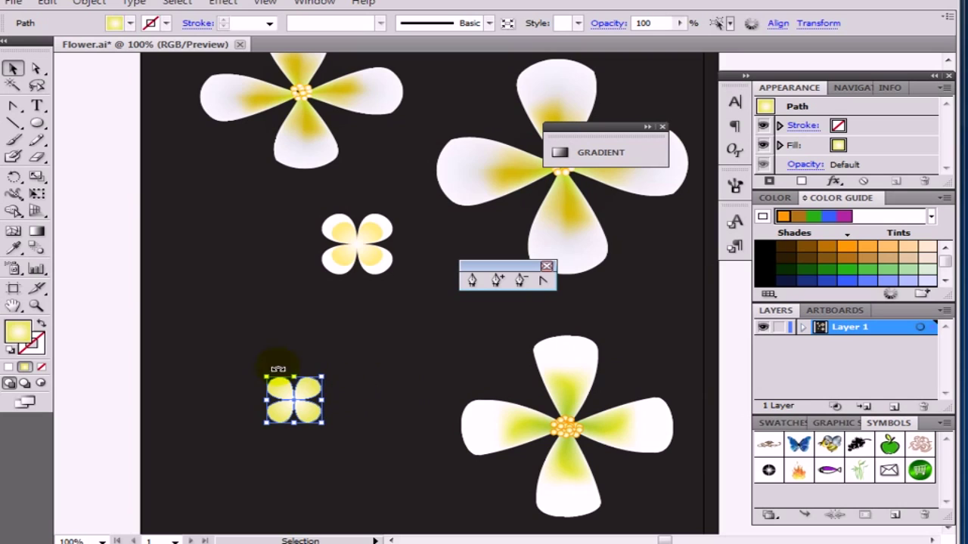
left_click(130, 23)
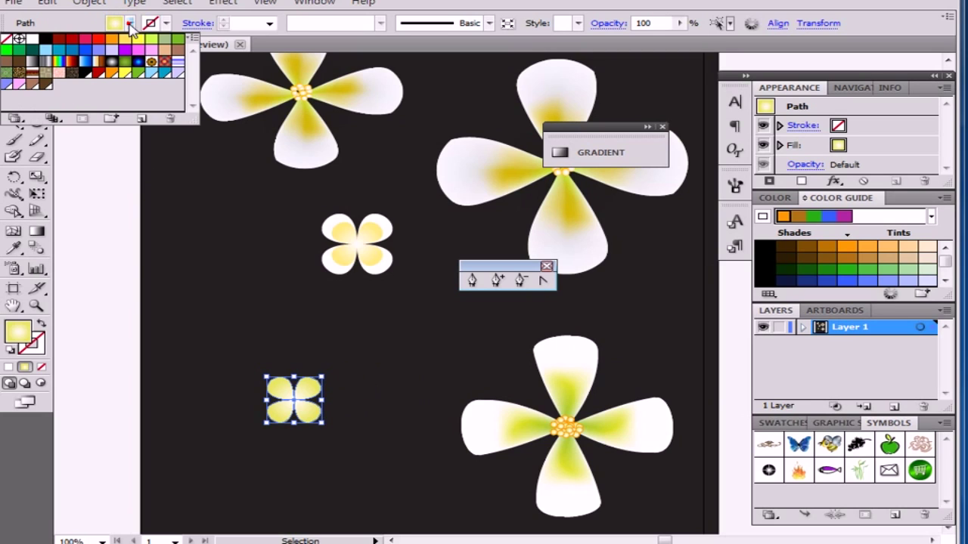
left_click(32, 39)
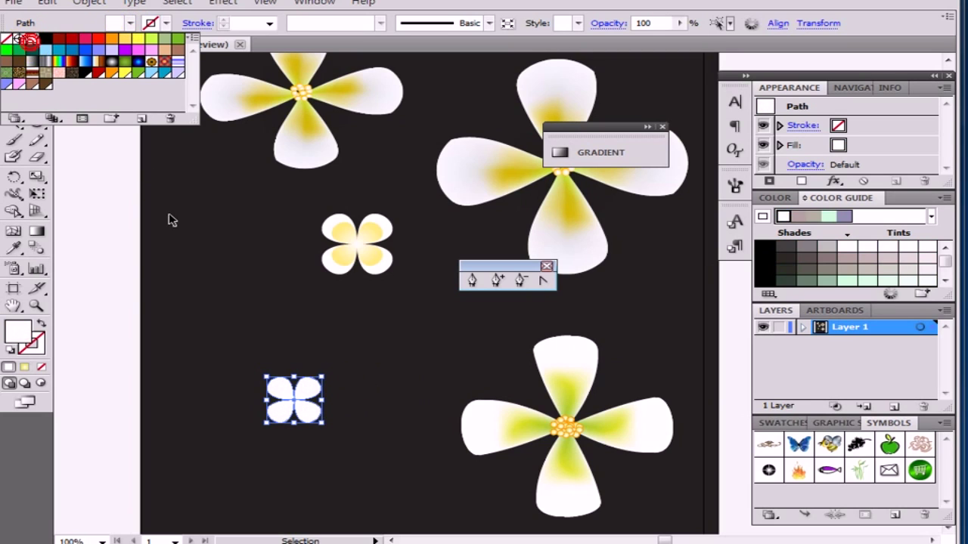
left_click(336, 418)
Send the enlarged white flower behind the small yellow one and deselect it.
key("a")
left_click(312, 396)
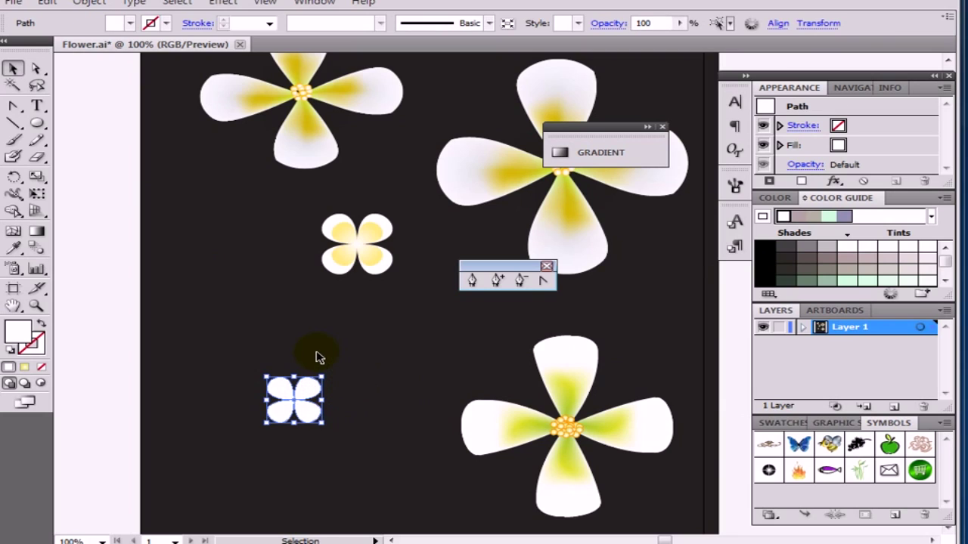
key("period")
key("v")
key("z")
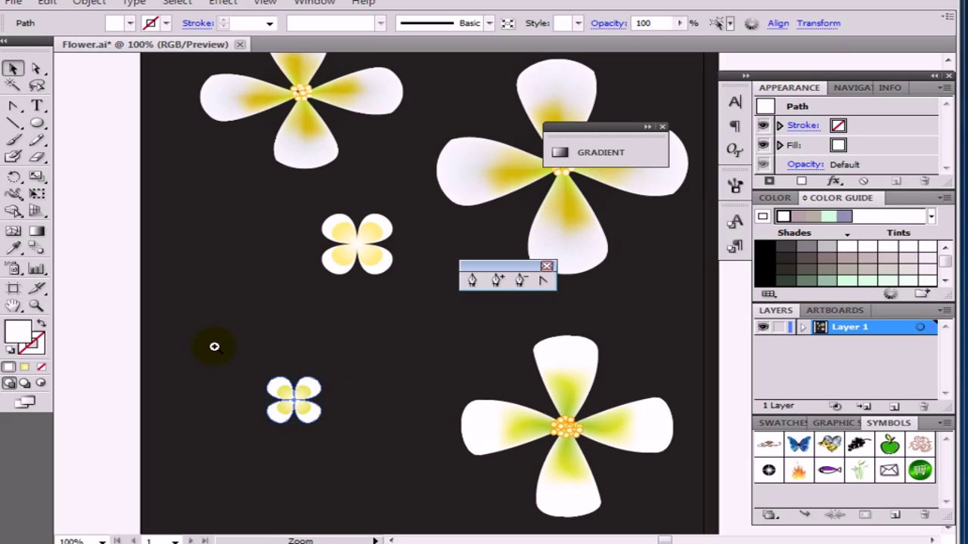
left_click_drag(214, 357, 384, 462)
left_click_drag(400, 339, 326, 431)
left_click(313, 328, "alt")
left_click(351, 430)
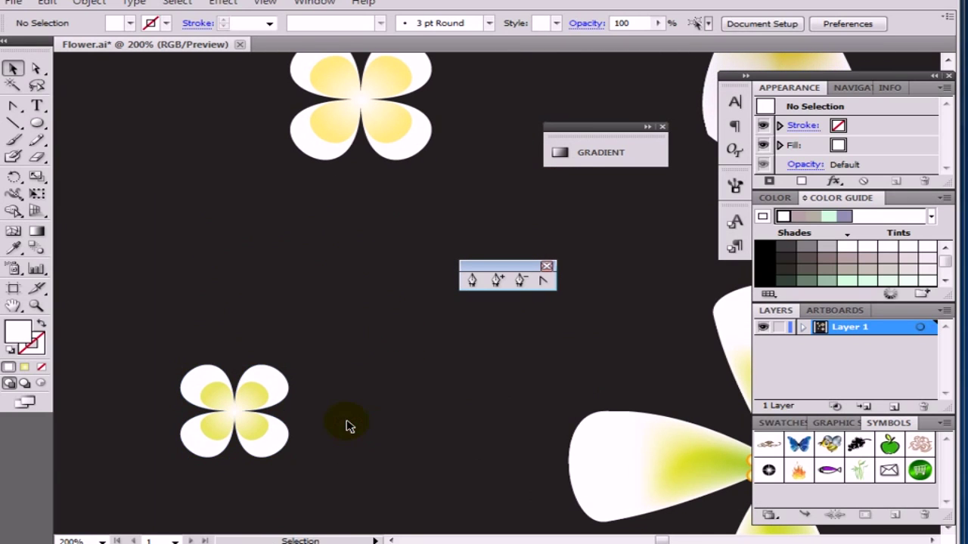
Close the floating Pen tools palette that covers part of the flower artwork.
scroll(341, 402, "down", 1)
left_click_drag(283, 428, 301, 409)
scroll(344, 374, "down", 2)
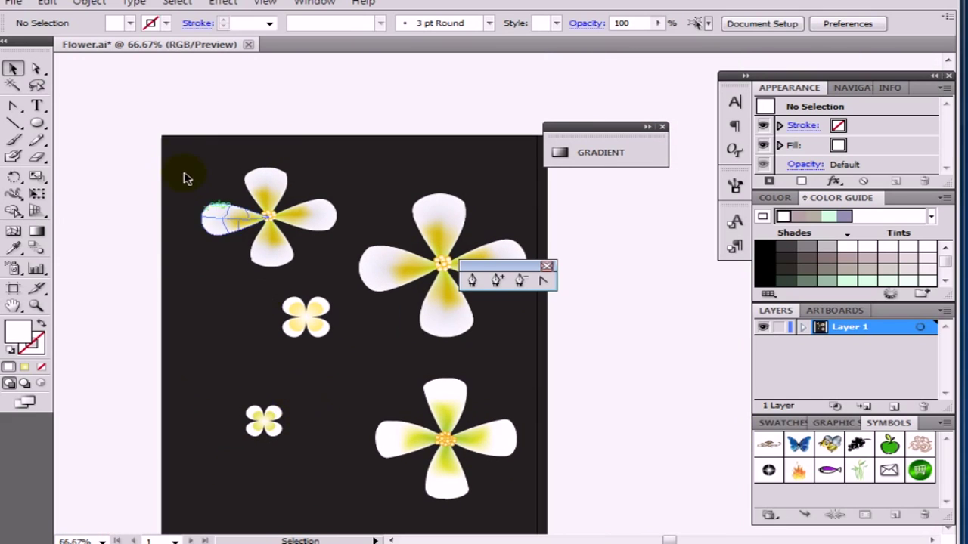
left_click(102, 6)
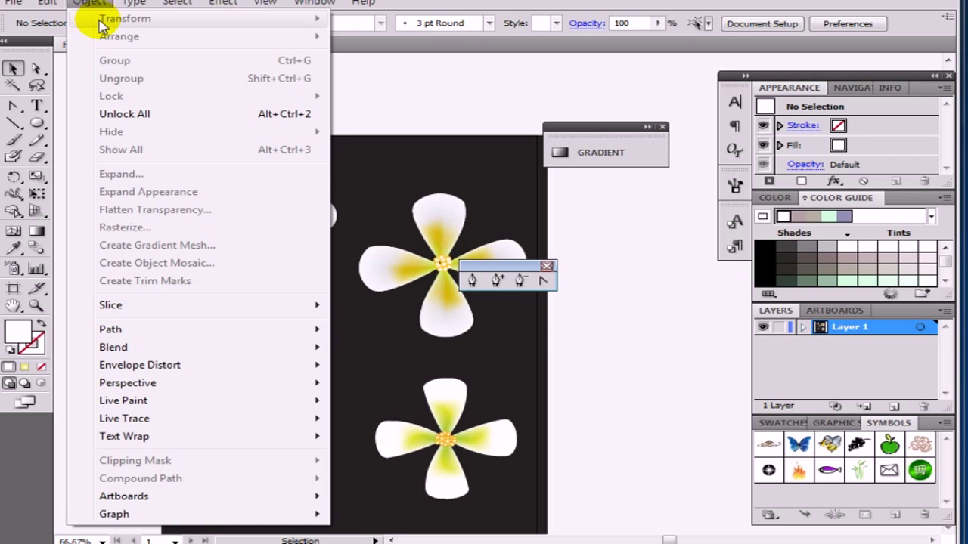
left_click(640, 363)
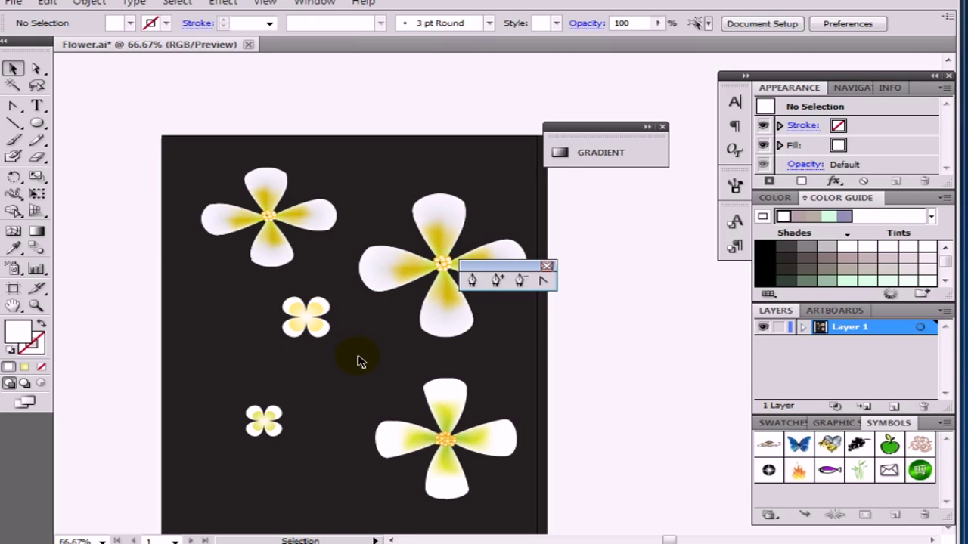
left_click_drag(360, 362, 318, 313)
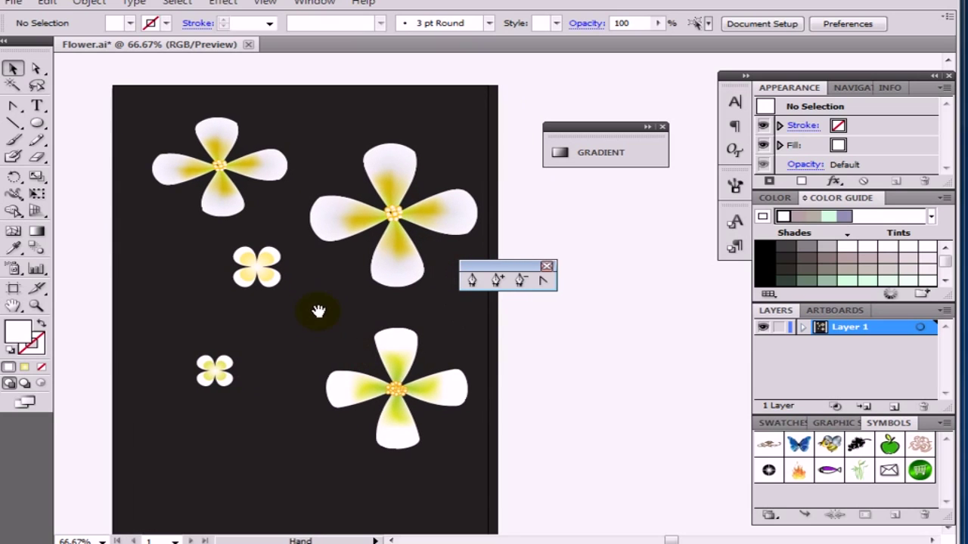
left_click(547, 266)
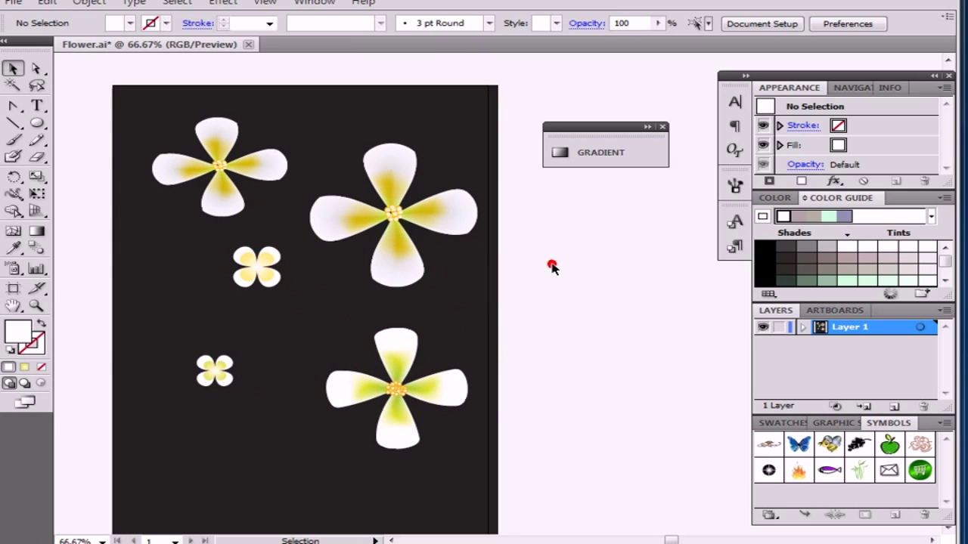
Save the large white flower with the green-yellow center as a new symbol, accepting the default symbol options.
left_click_drag(409, 319, 431, 293)
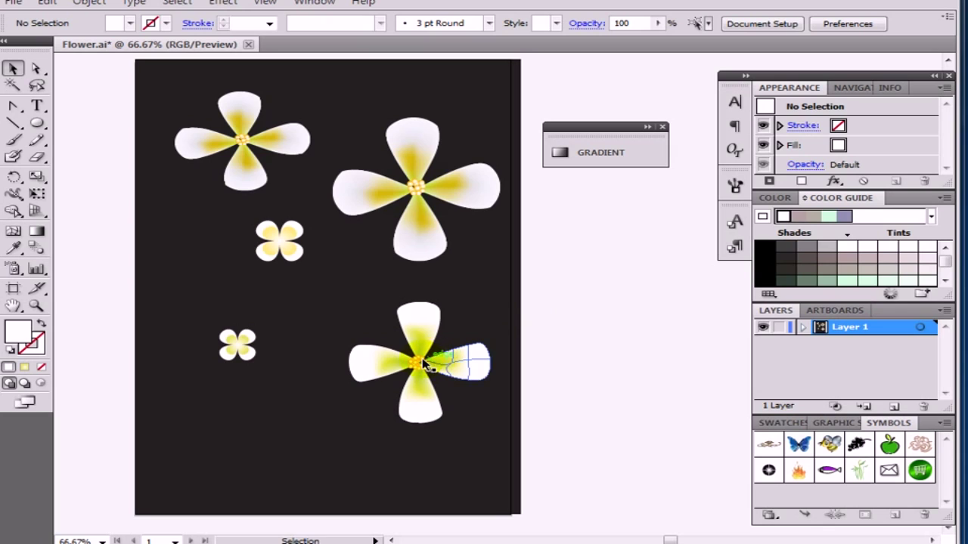
left_click_drag(410, 368, 572, 320)
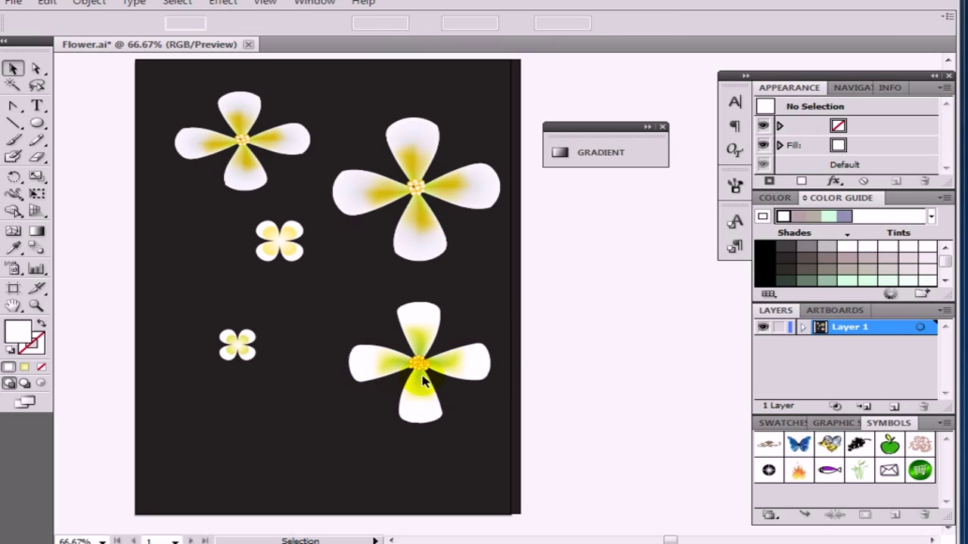
left_click_drag(443, 371, 917, 501)
left_click(598, 203)
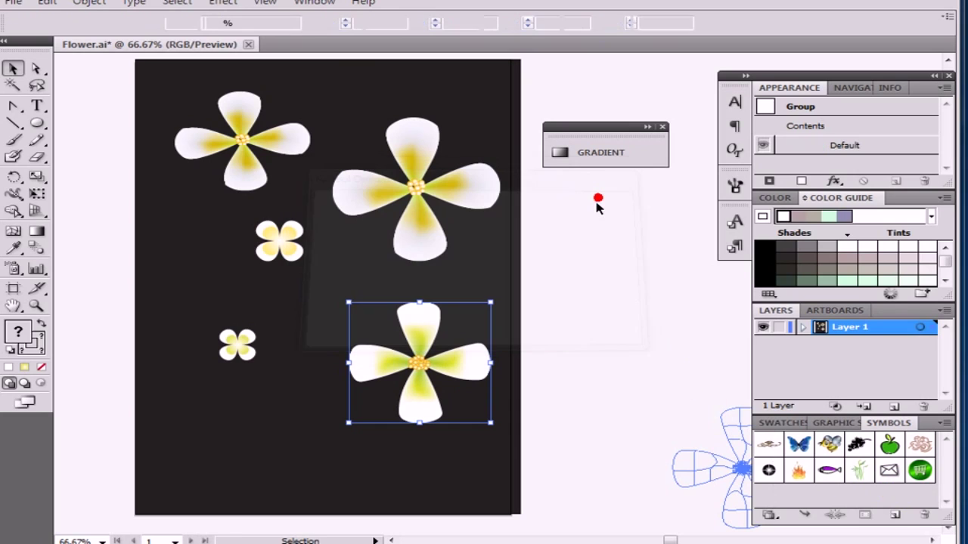
Place an instance of the new flower symbol below the small green-yellow flower and shift it fully onto the dark background.
left_click_drag(767, 499, 201, 454)
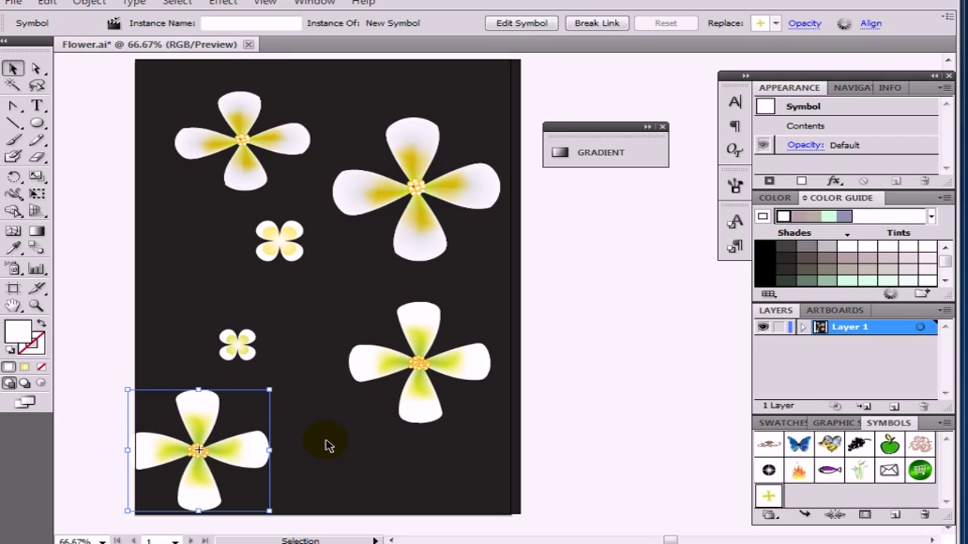
left_click_drag(251, 442, 296, 440)
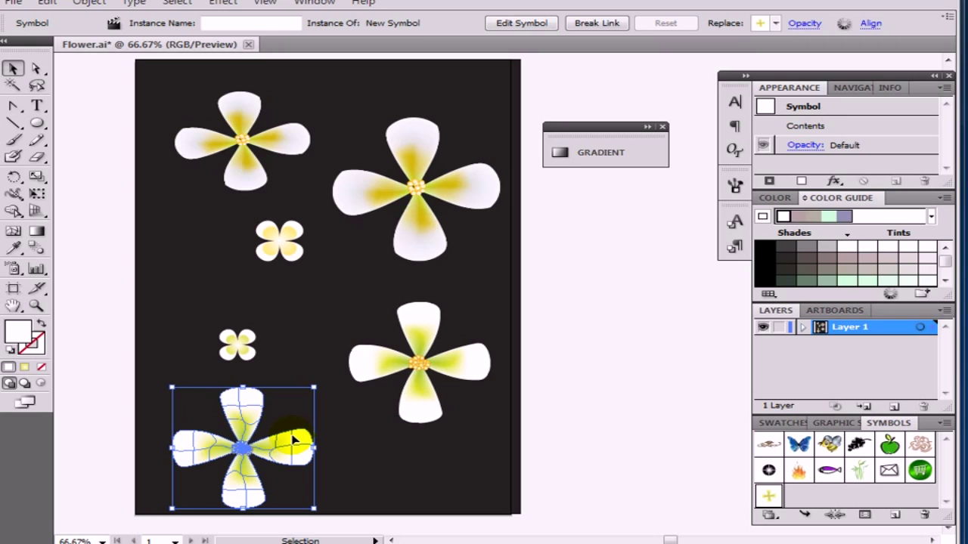
key("a")
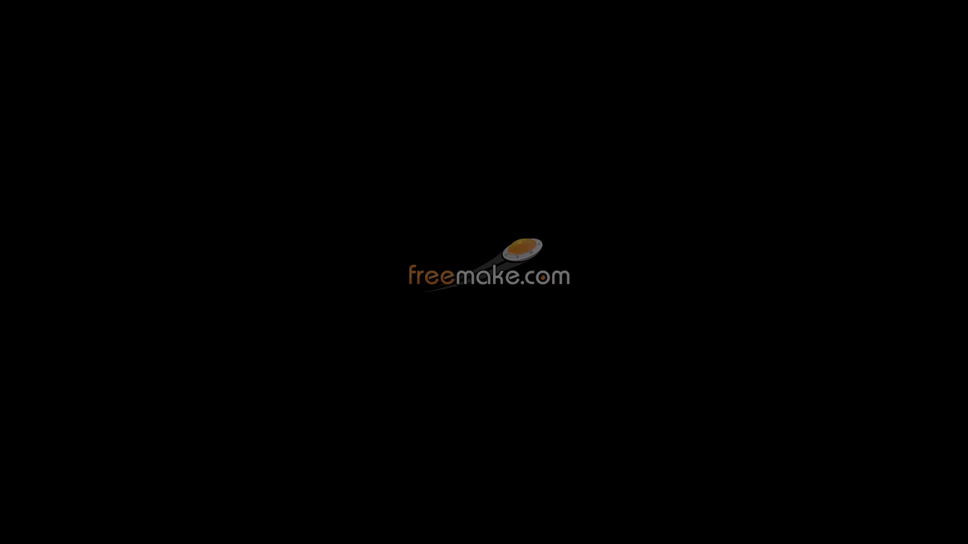